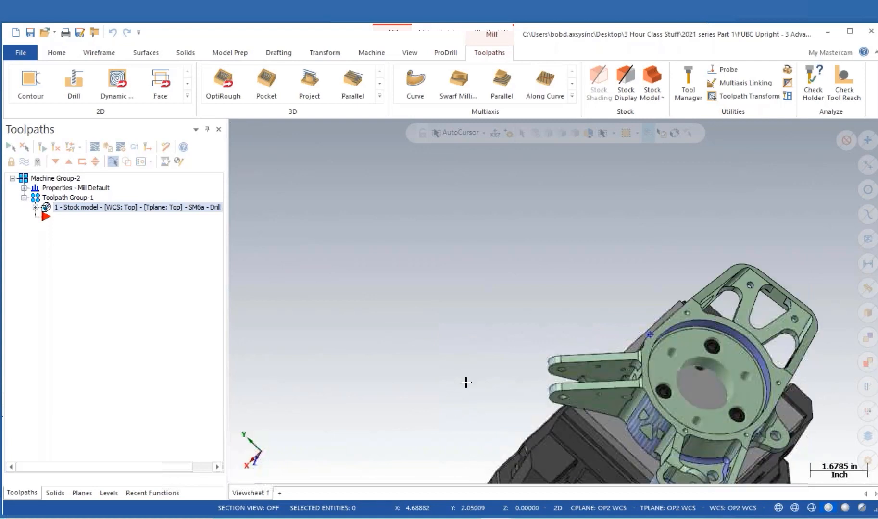
Step: Examine the two triangular bracket arms of the upright and the holes at their rounded ends
scroll(677, 347, up, 2)
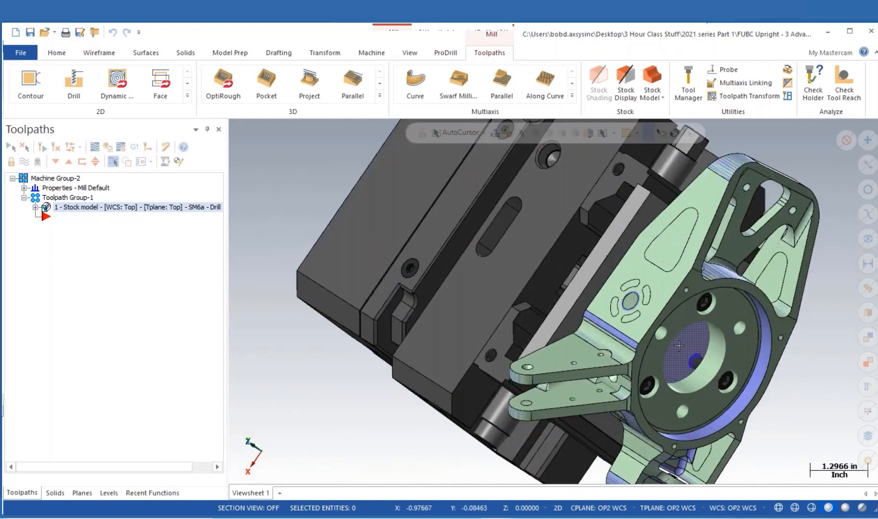
middle_drag(650, 340, 691, 315)
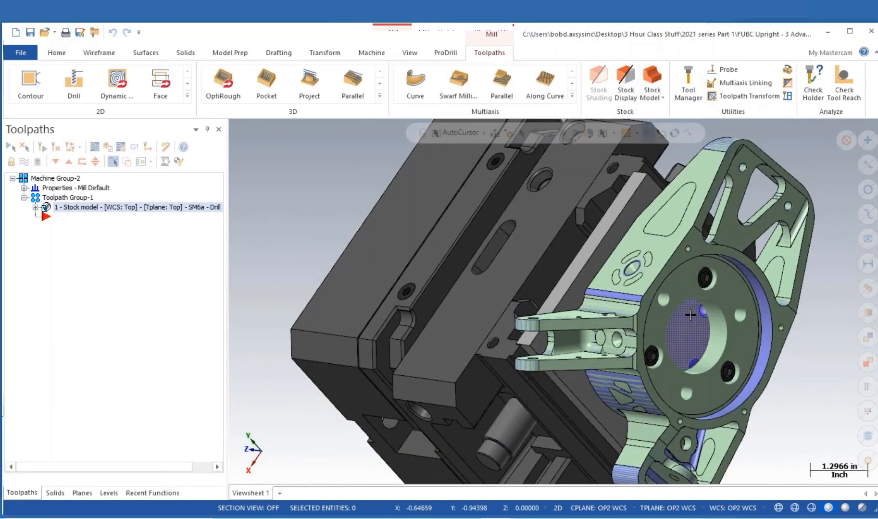
scroll(555, 327, up, 2)
middle_drag(556, 326, 542, 350)
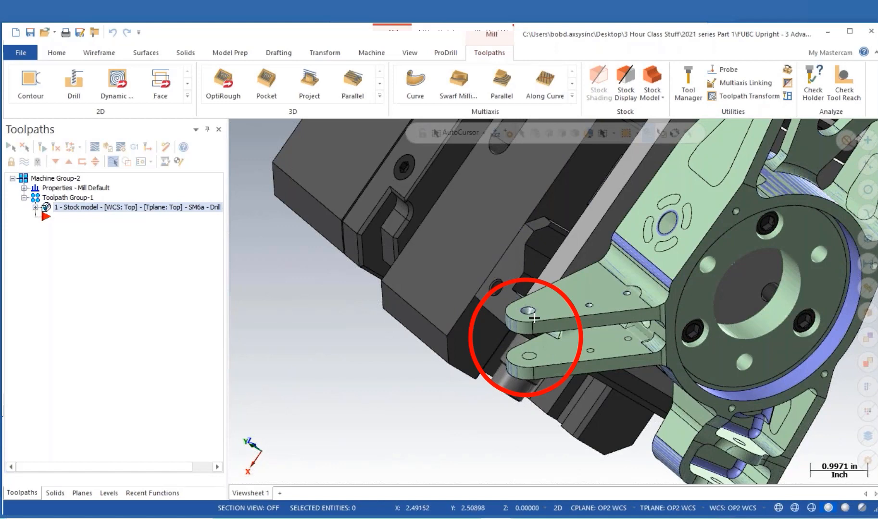
scroll(543, 317, up, 4)
middle_drag(540, 312, 540, 423)
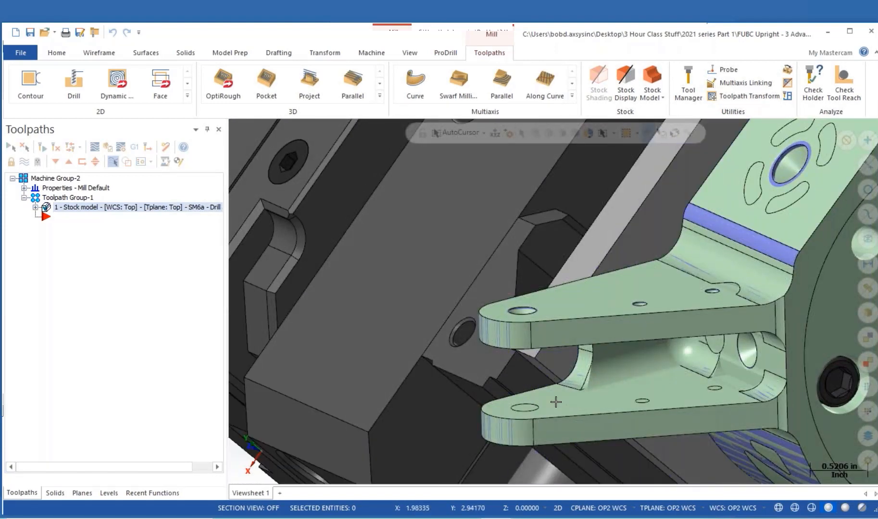
scroll(564, 373, down, 2)
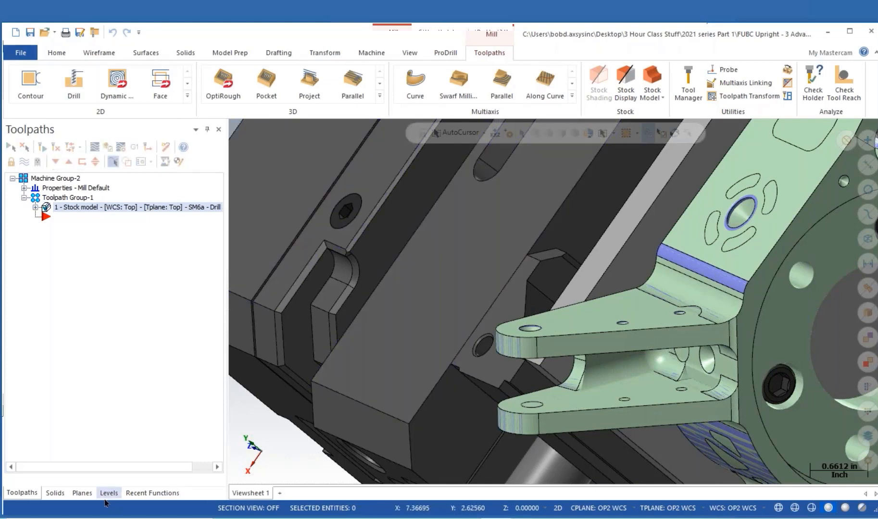
Step: Make Side 2 - Triangle Bracket A the construction and tool plane, keeping OP2 WCS as the work coordinate system
click(85, 499)
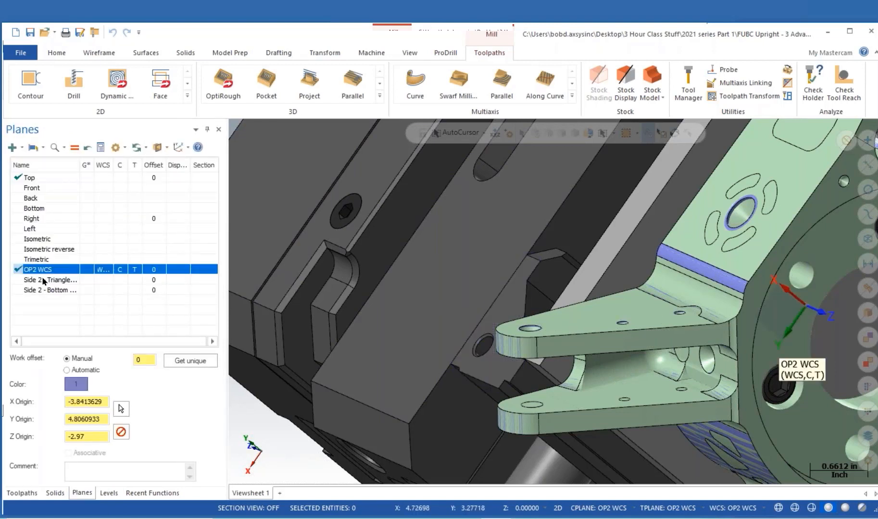
click(119, 279)
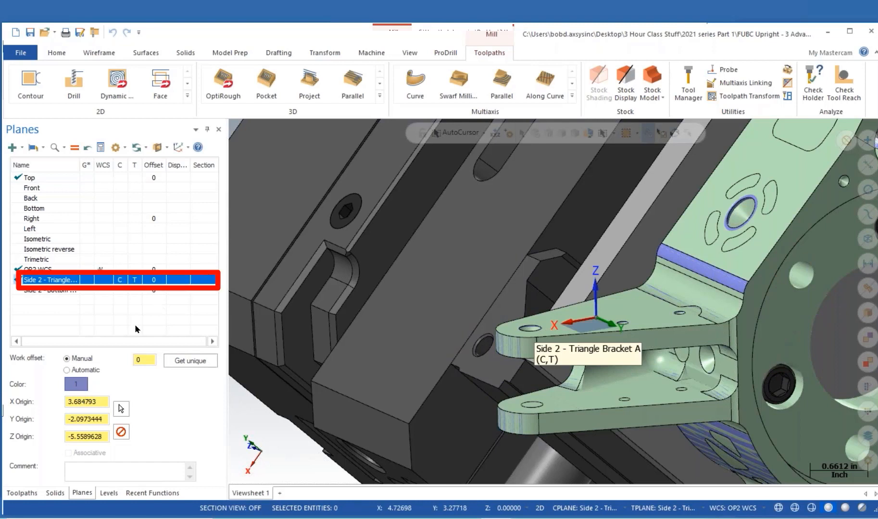
click(21, 493)
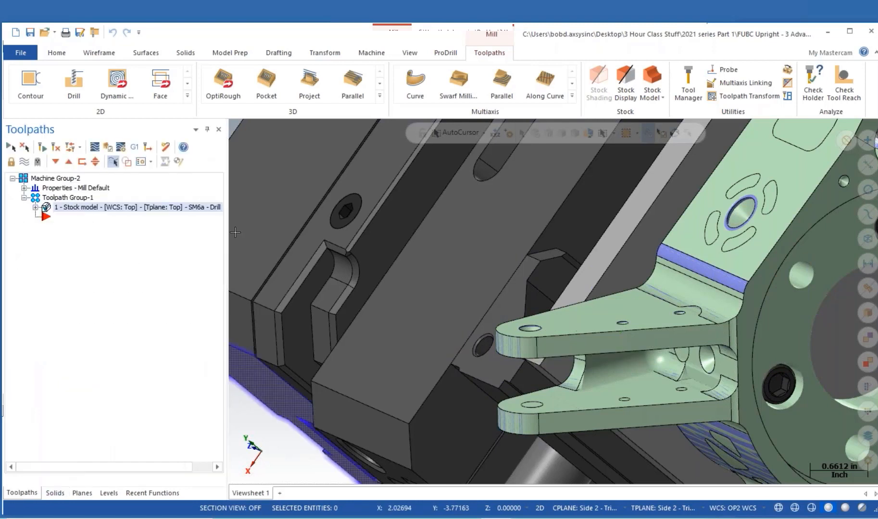
Step: Start a Drill toolpath and select the large hole at the rounded end of the upper bracket arm
click(74, 82)
scroll(527, 336, up, 3)
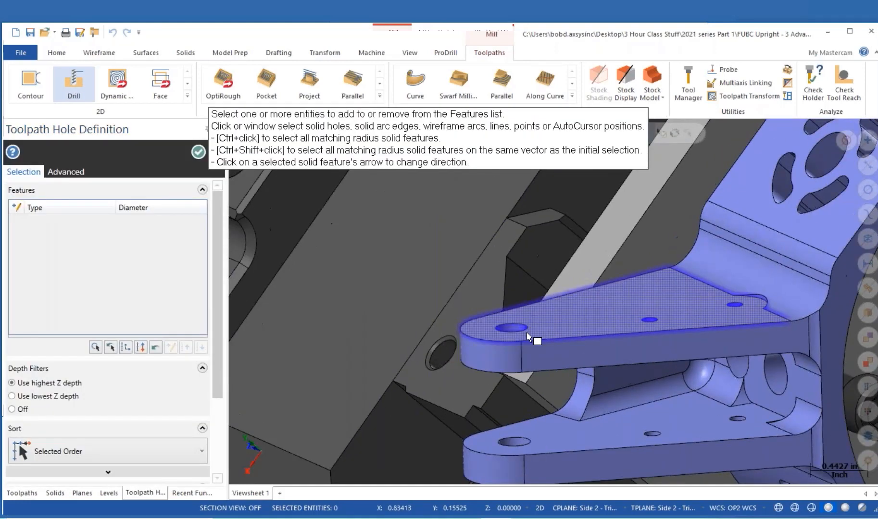
scroll(527, 335, up, 5)
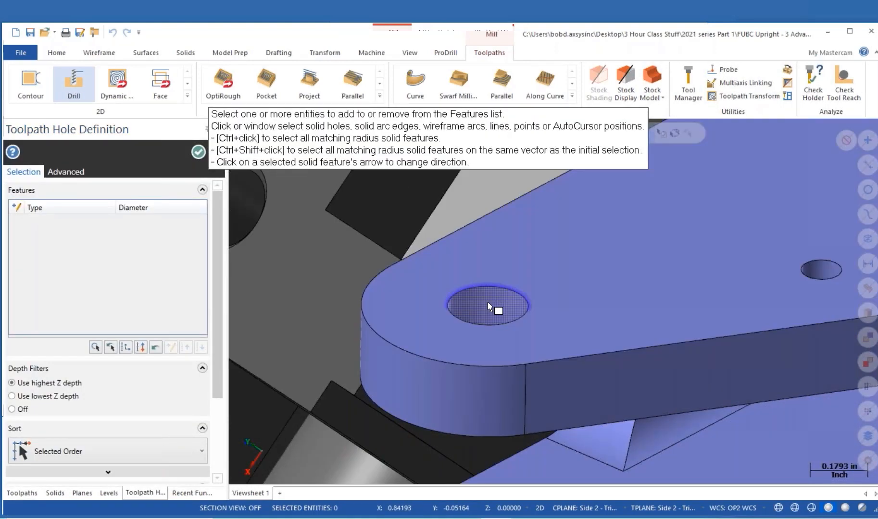
click(489, 306)
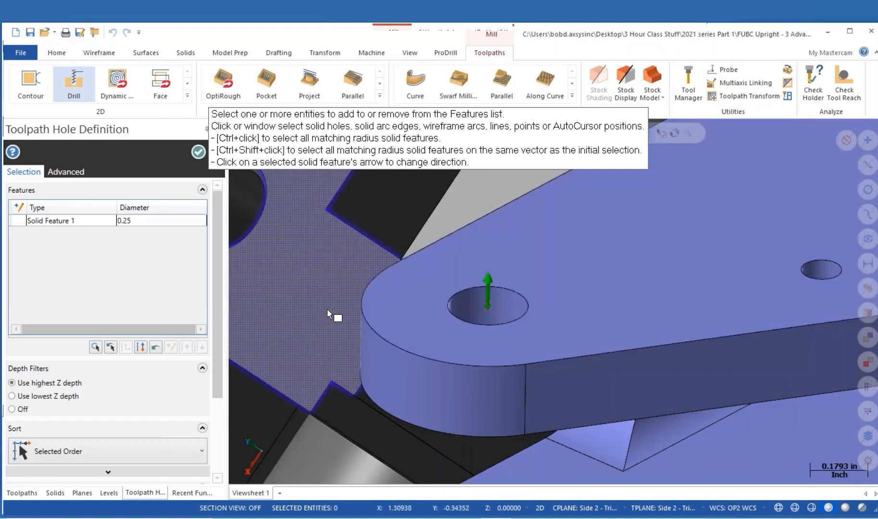
Step: Reverse the selected hole's drilling direction, and flip it back so it points up out of the arm
scroll(353, 294, down, 4)
middle_drag(443, 300, 441, 262)
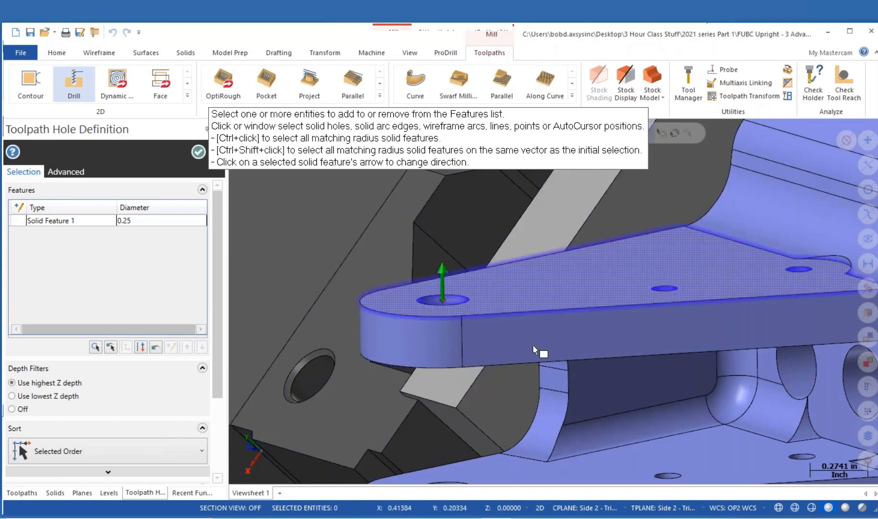
scroll(535, 350, down, 2)
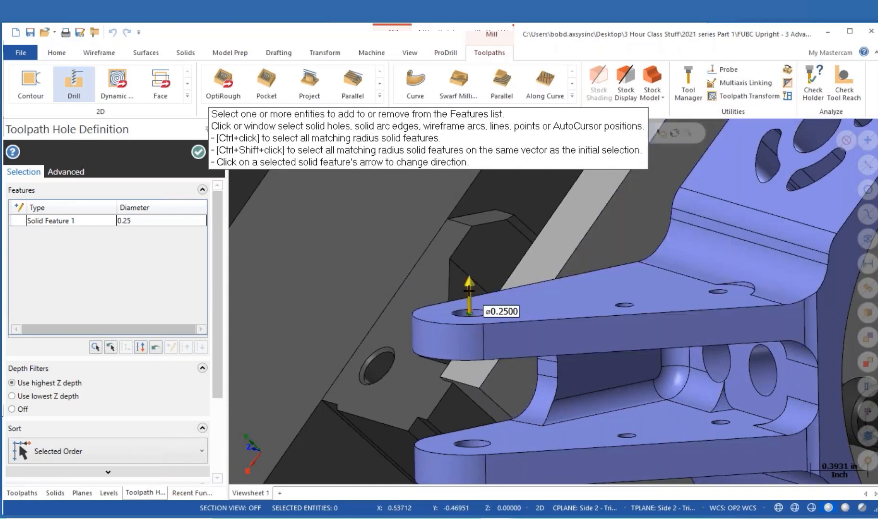
click(469, 291)
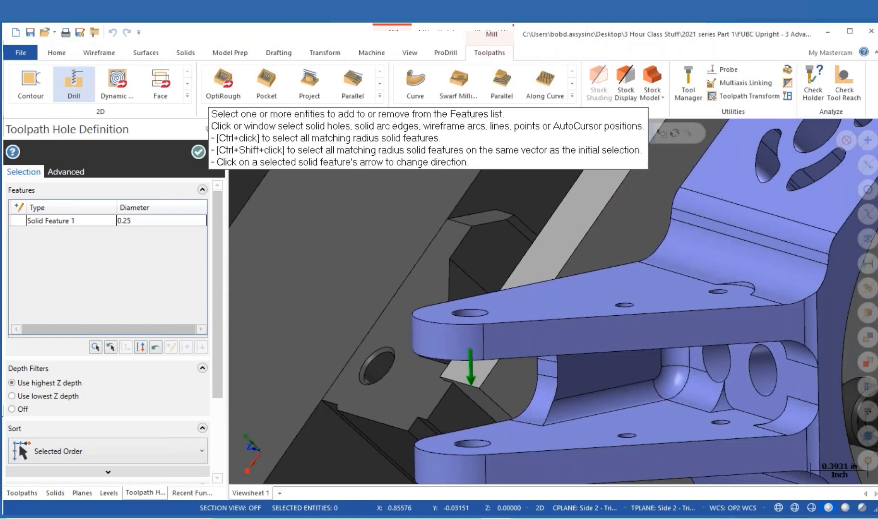
click(470, 367)
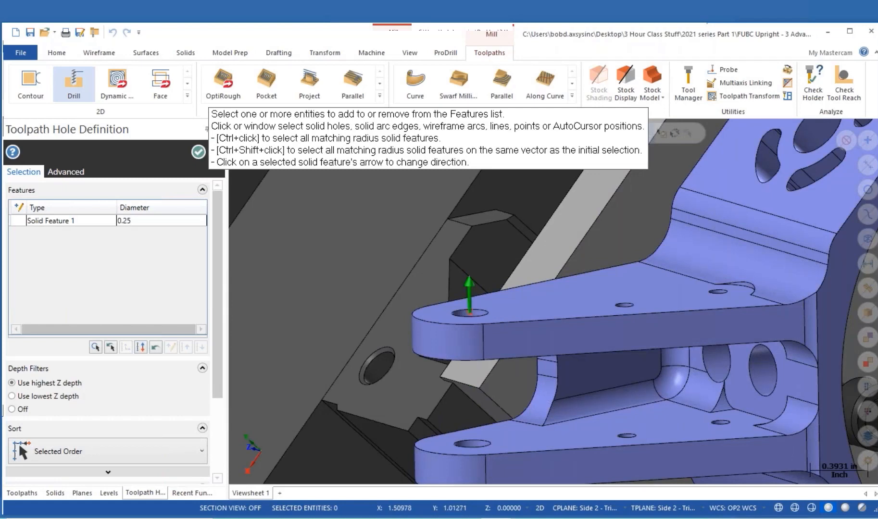
Step: Accept the hole definition and choose tool 14, the 0.250 1/4 Drill, for the toolpath
click(198, 152)
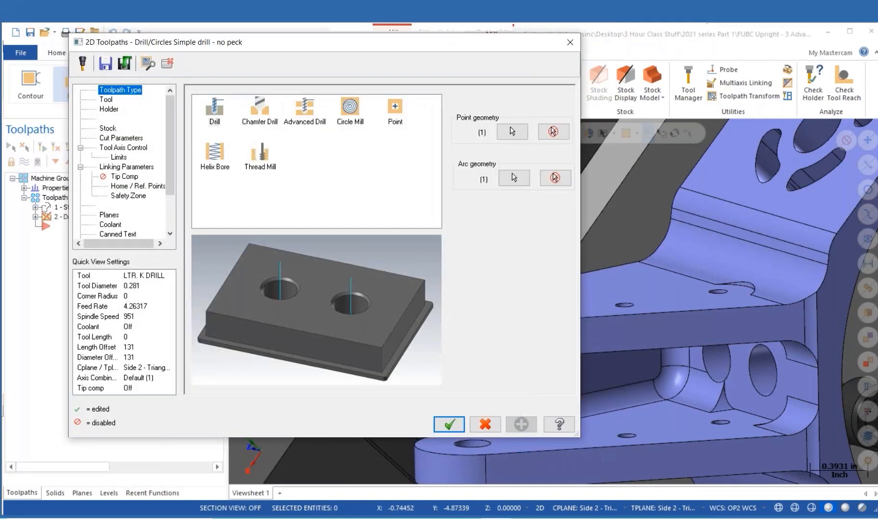
click(110, 102)
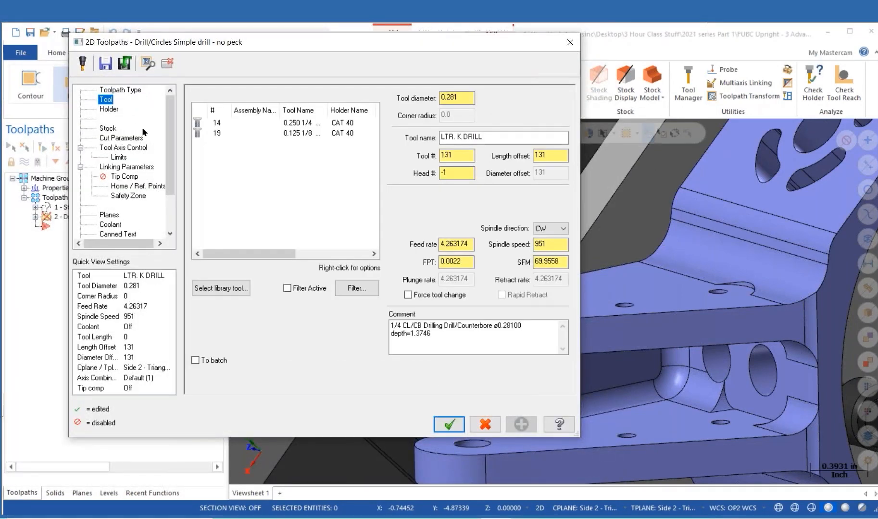
click(298, 124)
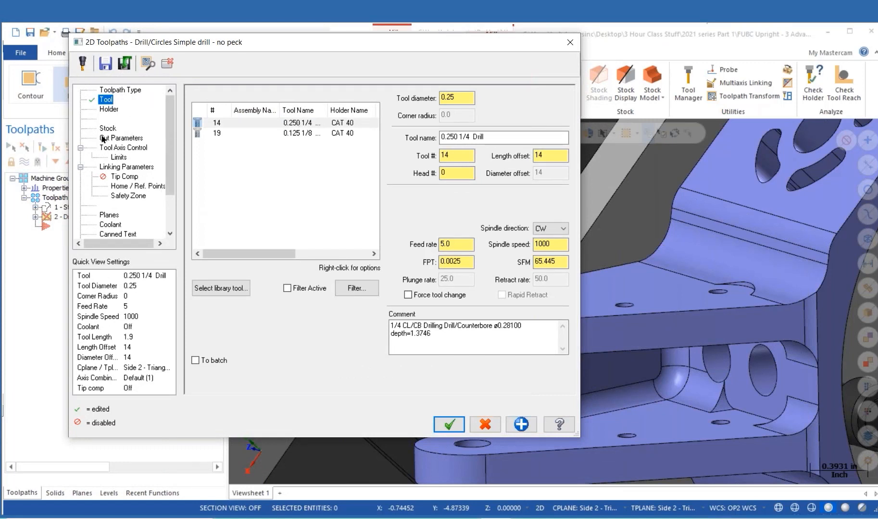
Step: Set the drilling cycle to Peck Drill with a peck of 0.05
click(118, 138)
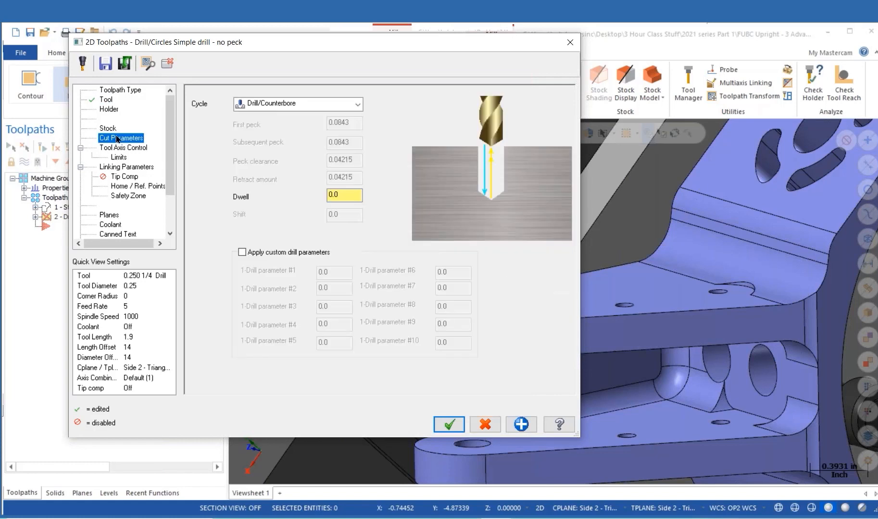
click(343, 102)
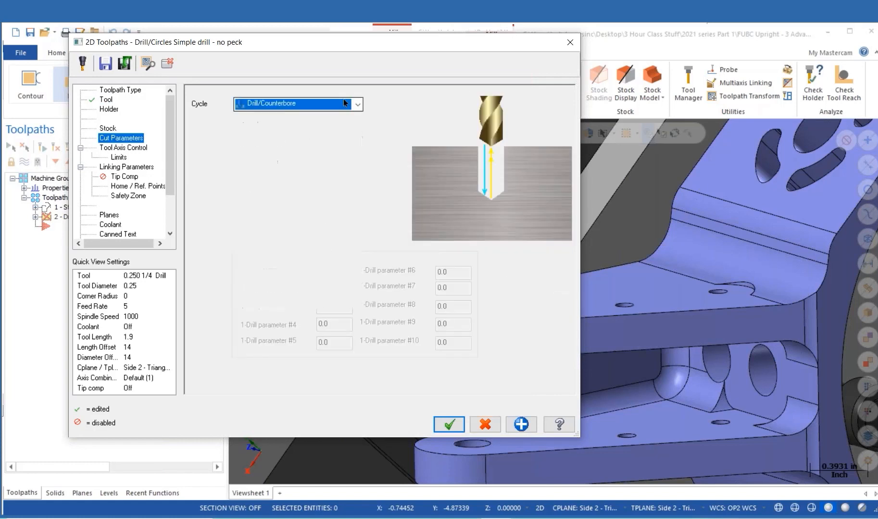
click(262, 121)
key(Tab)
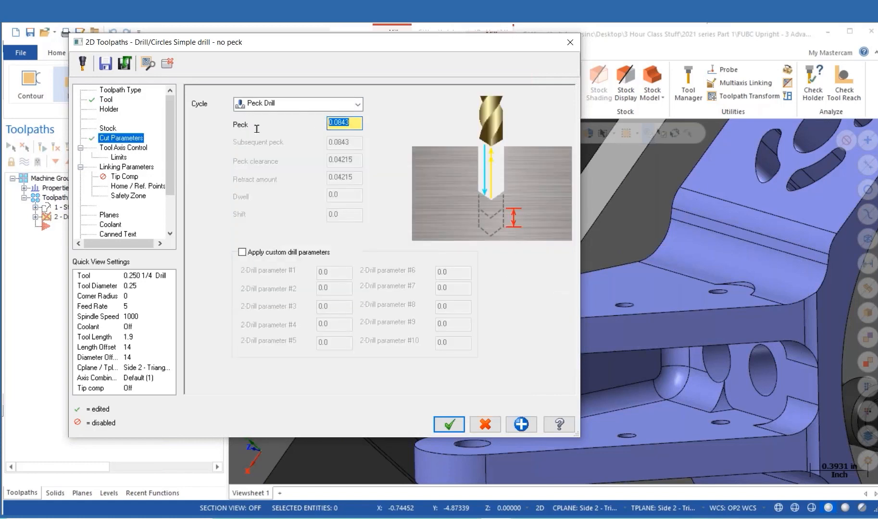
text(.05)
key(Return)
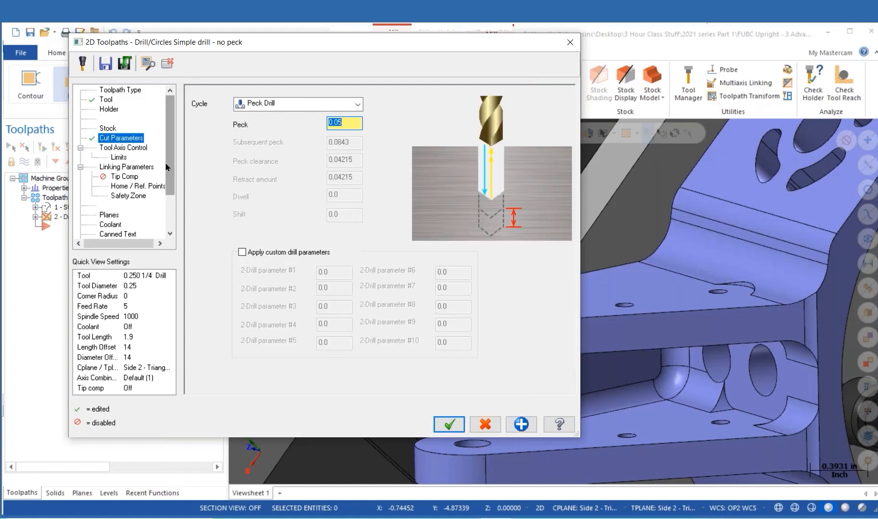
Step: Enable calculating incremental values from holes/lines and calculating depth from the top of the line/hole in the linking parameters
click(137, 167)
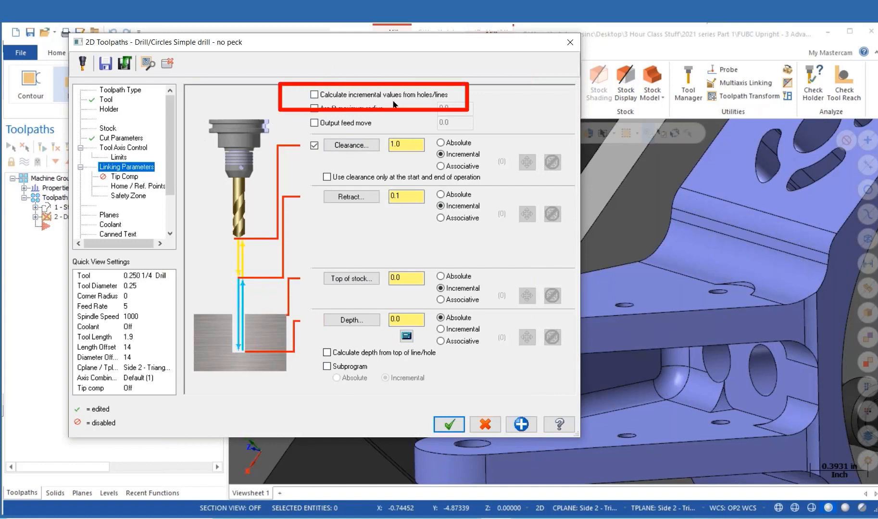
click(314, 95)
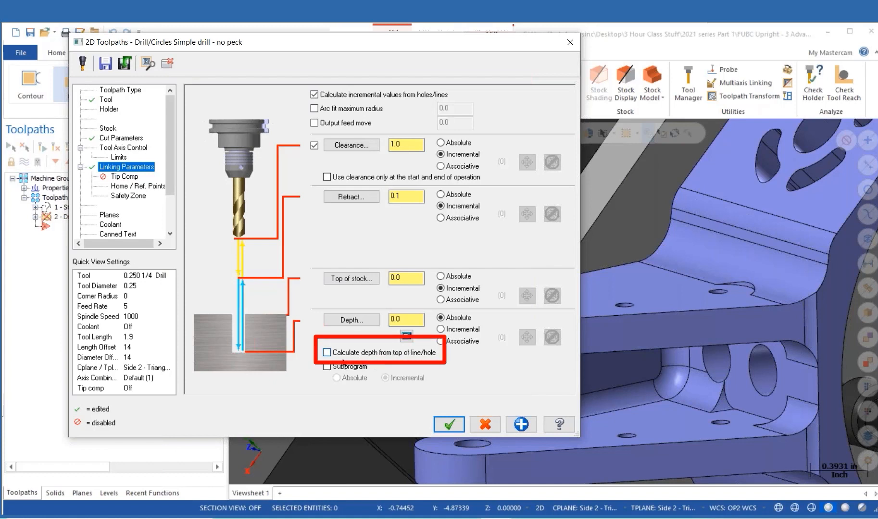
click(327, 353)
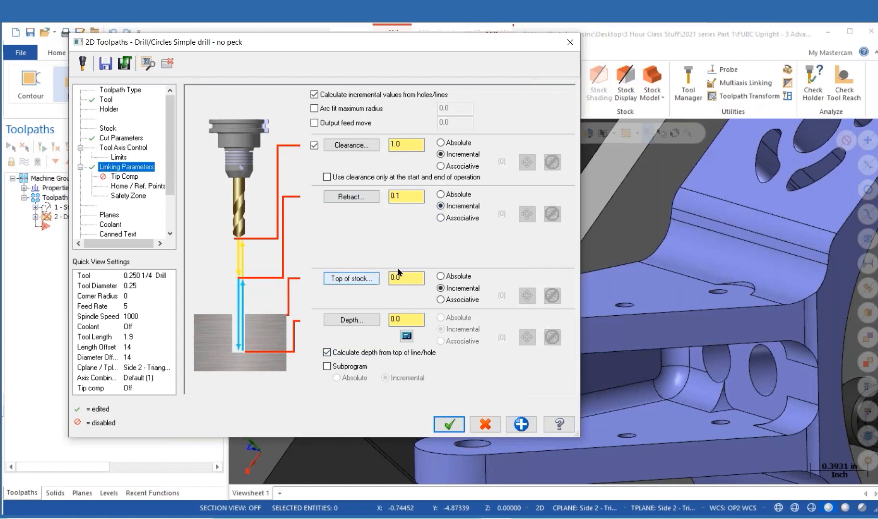
Step: Set the drilling depth to -1.159 by picking the underside of the end hole on the lower bracket arm
click(354, 321)
scroll(503, 355, up, 4)
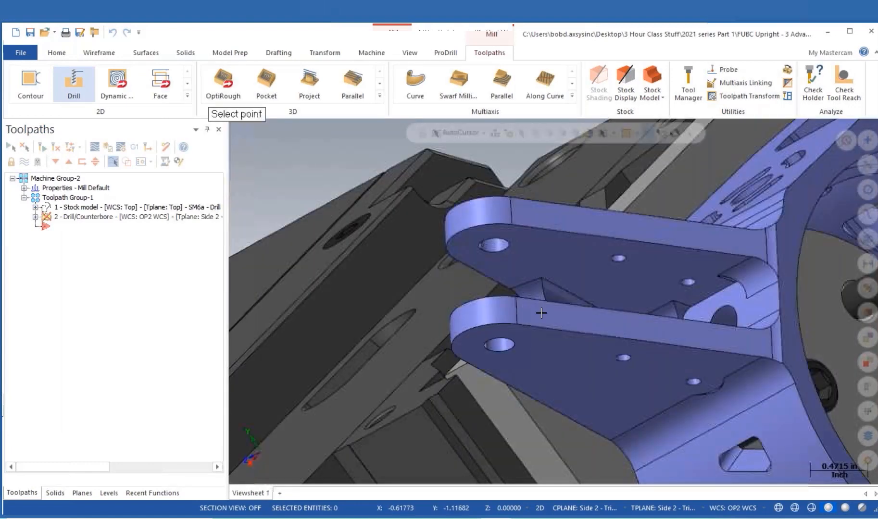
click(502, 351)
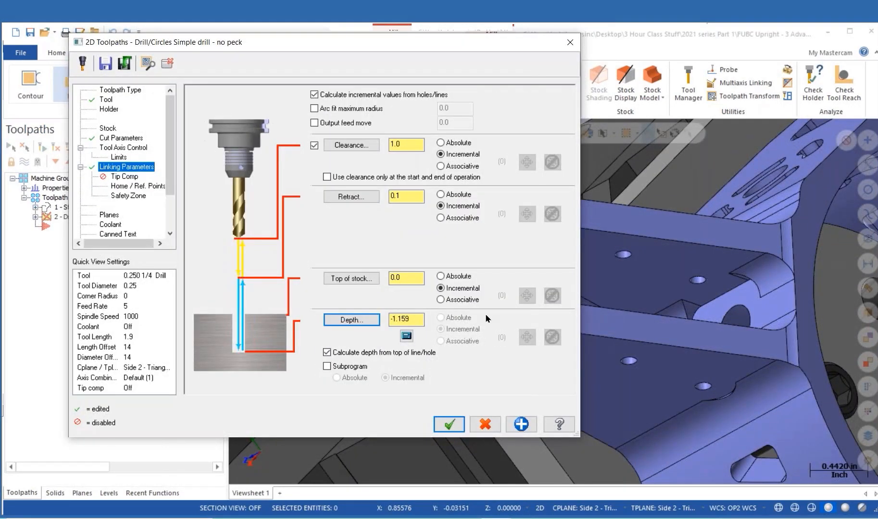
Step: Turn on tip compensation, check the operation's planes, and generate the peck drill toolpath
click(125, 177)
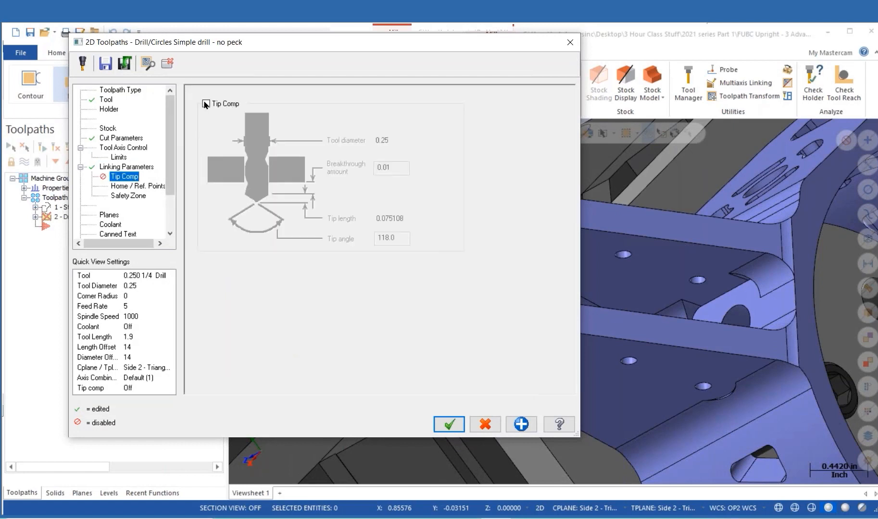
click(206, 104)
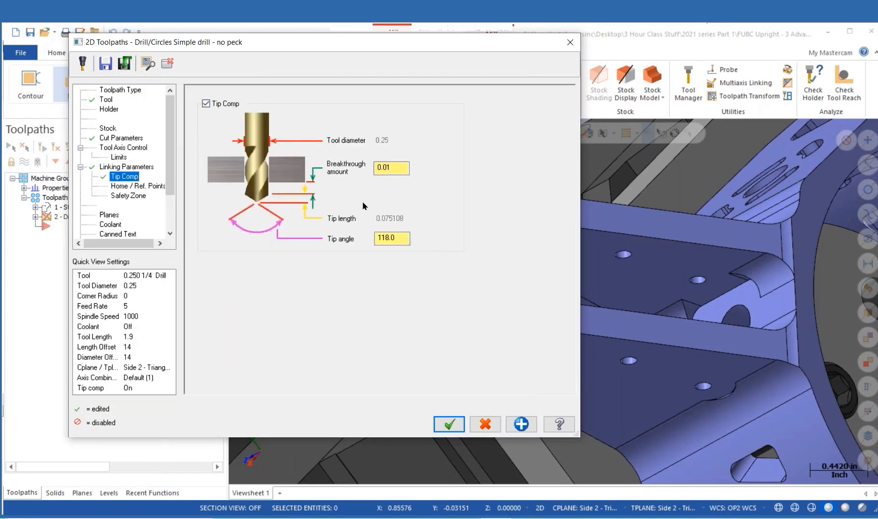
click(109, 215)
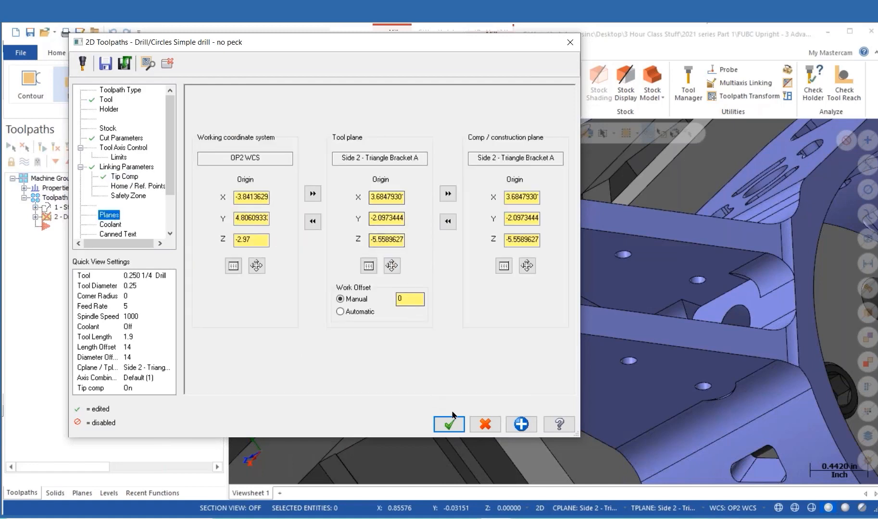
click(449, 423)
middle_drag(550, 293, 564, 345)
scroll(546, 342, down, 1)
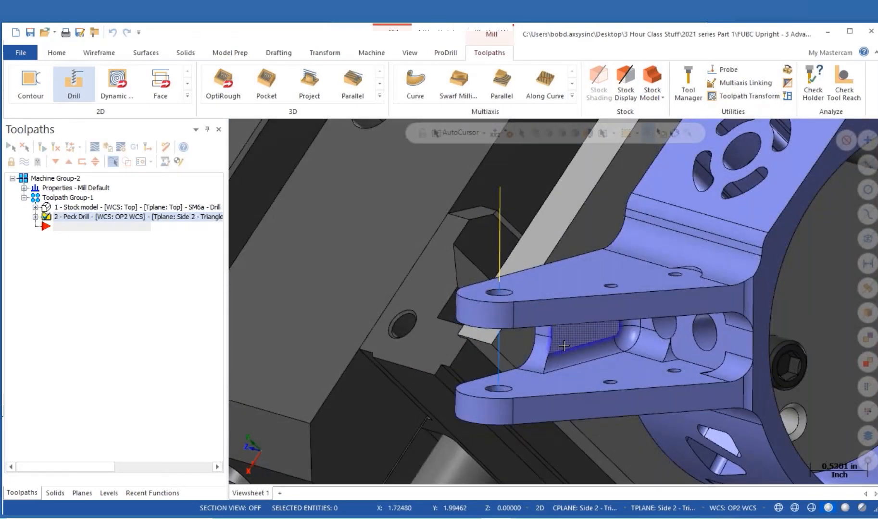
Step: Backplot the peck drill operation to watch the drill pass through both bracket arms
click(35, 217)
key(alt+t)
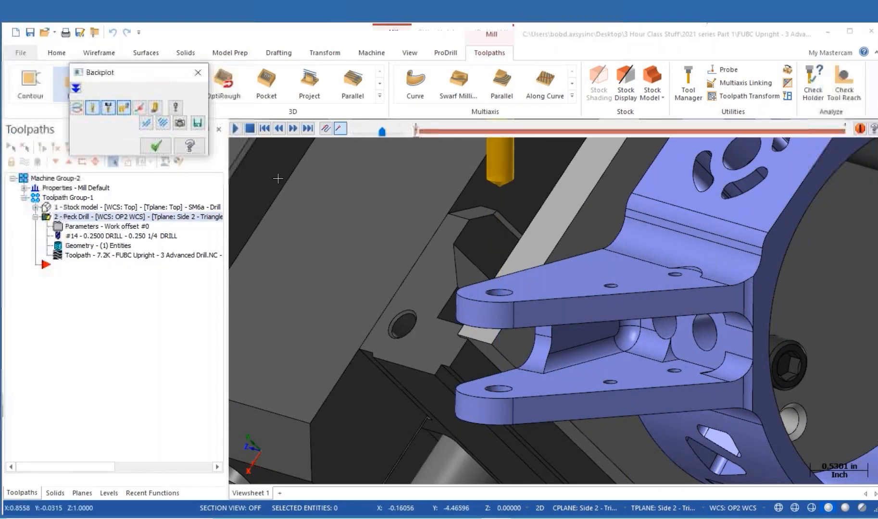
click(236, 129)
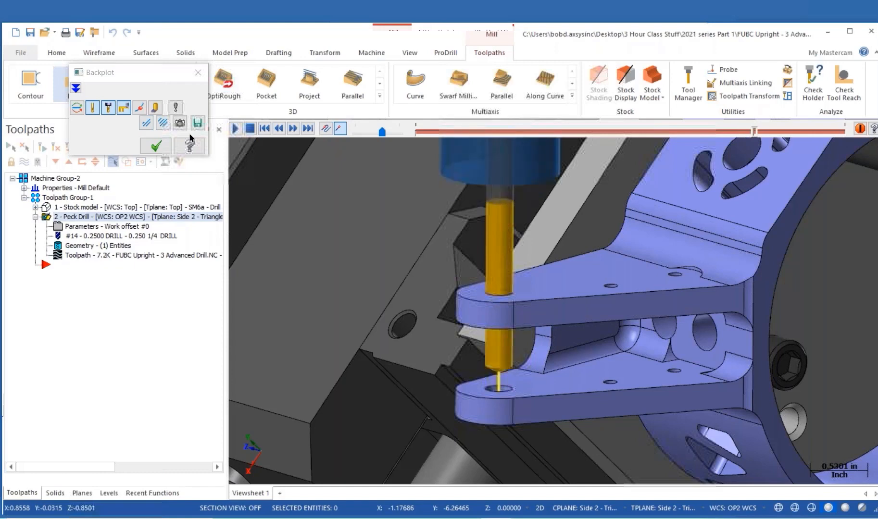
click(158, 152)
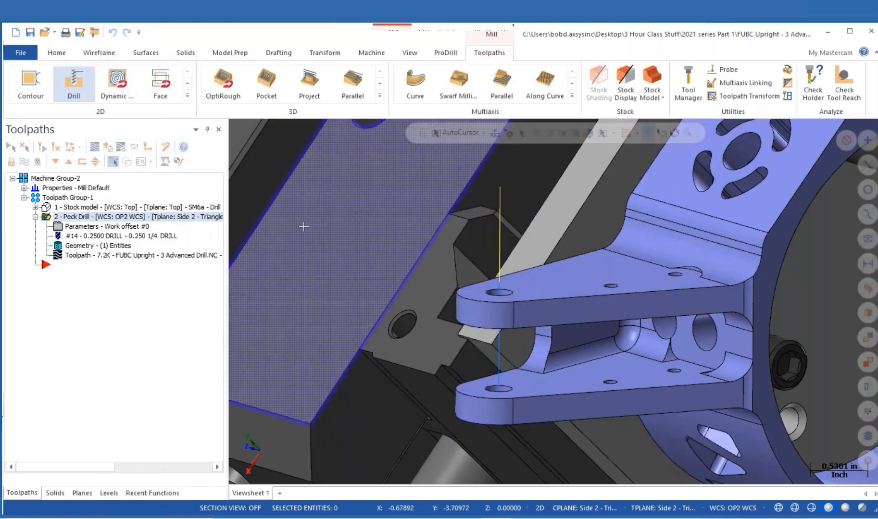
Step: Reopen the peck drill operation's parameters and change its toolpath type to Advanced Drill
click(58, 226)
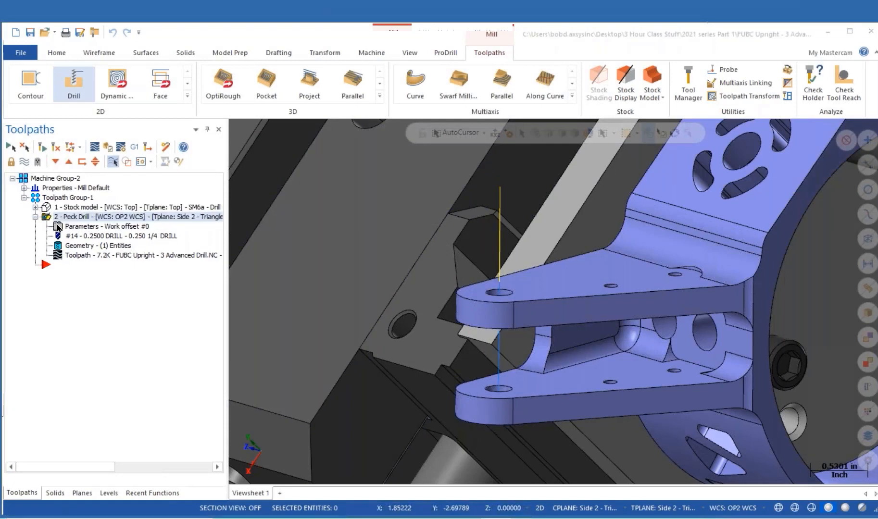
click(120, 90)
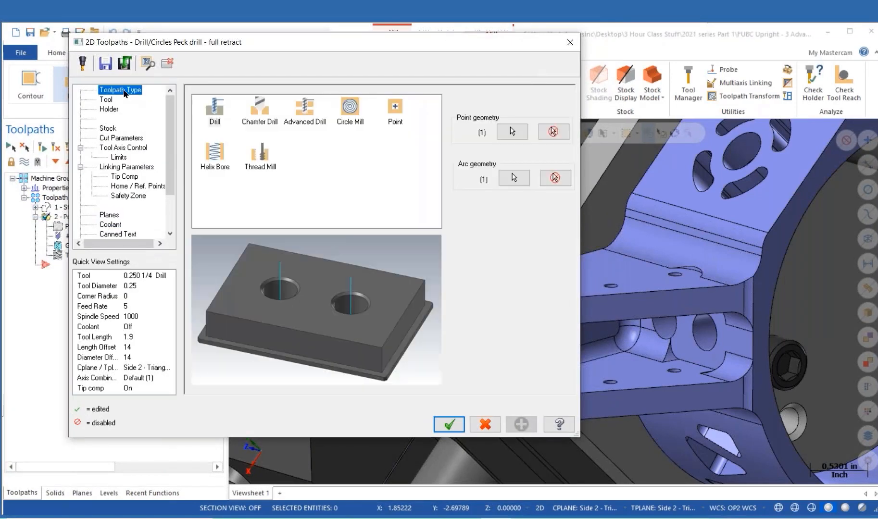
click(307, 111)
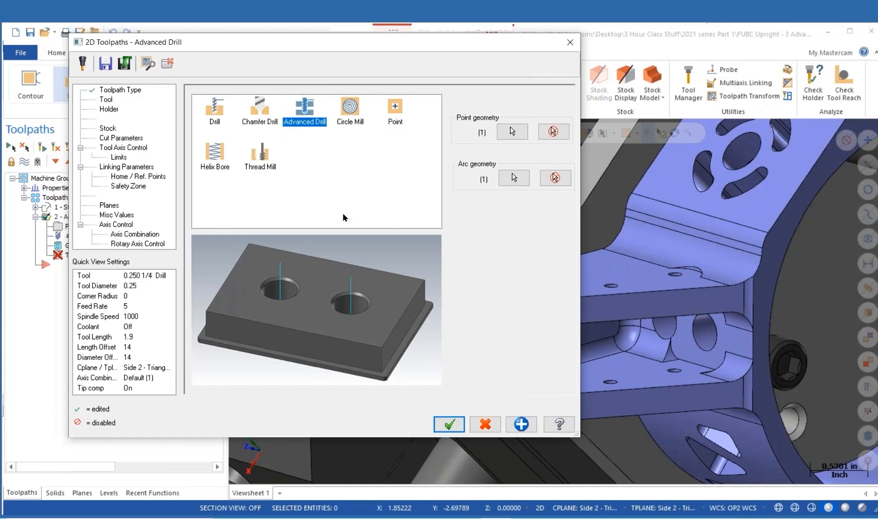
Step: Set clearance to 1.0 incremental, used only at the operation's start and end, and retract to 0.01 incremental
click(130, 167)
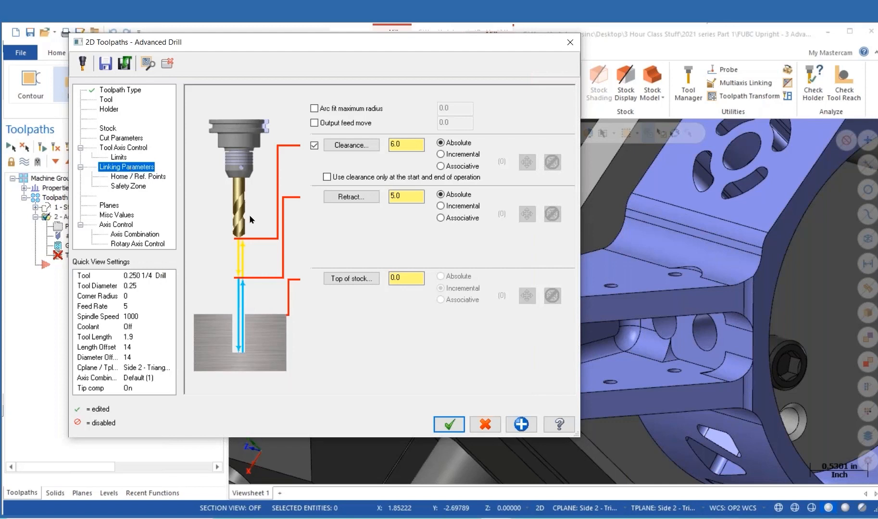
double_click(404, 145)
text(1)
click(441, 154)
click(327, 177)
click(441, 205)
double_click(396, 195)
text(.01)
key(Return)
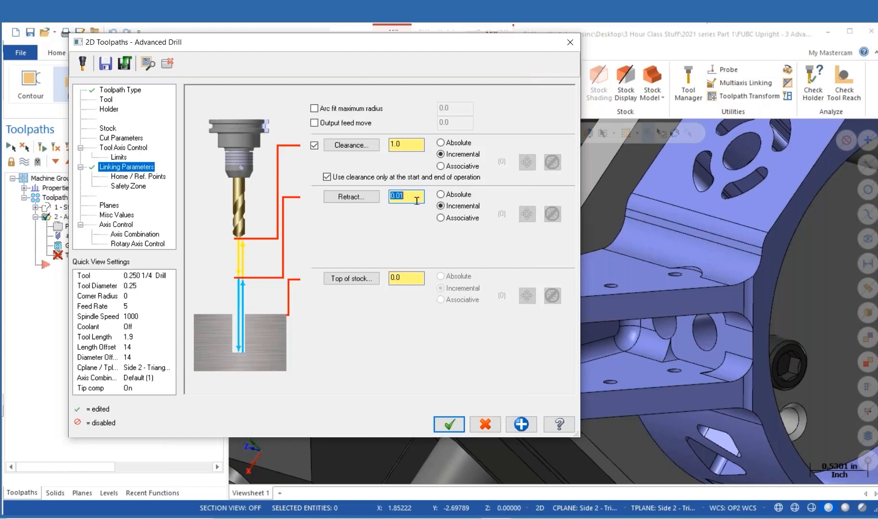
Step: Check the cut parameters, hide the parameters dialog, and measure the upper bracket arm's thickness near the end hole
click(132, 140)
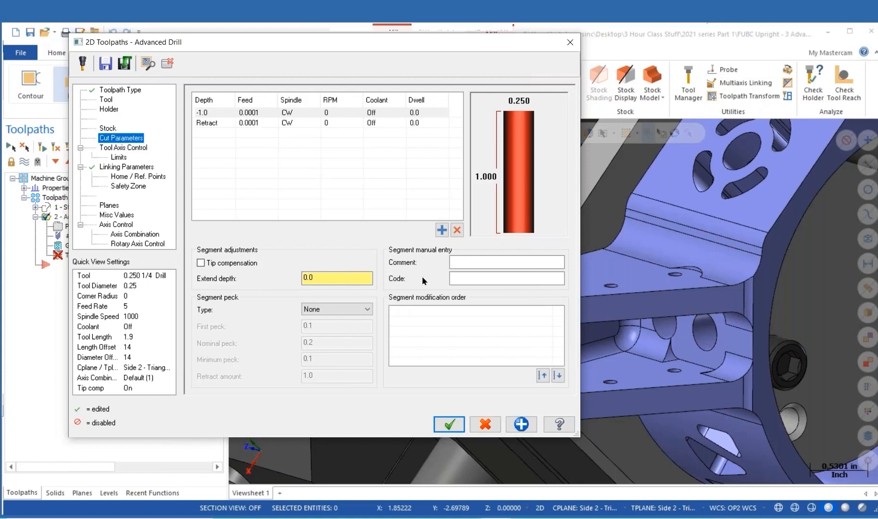
click(167, 67)
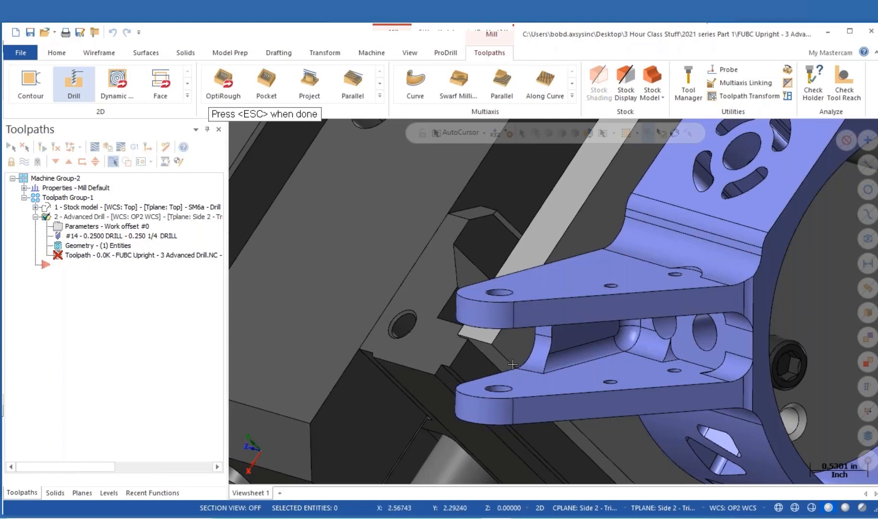
click(58, 54)
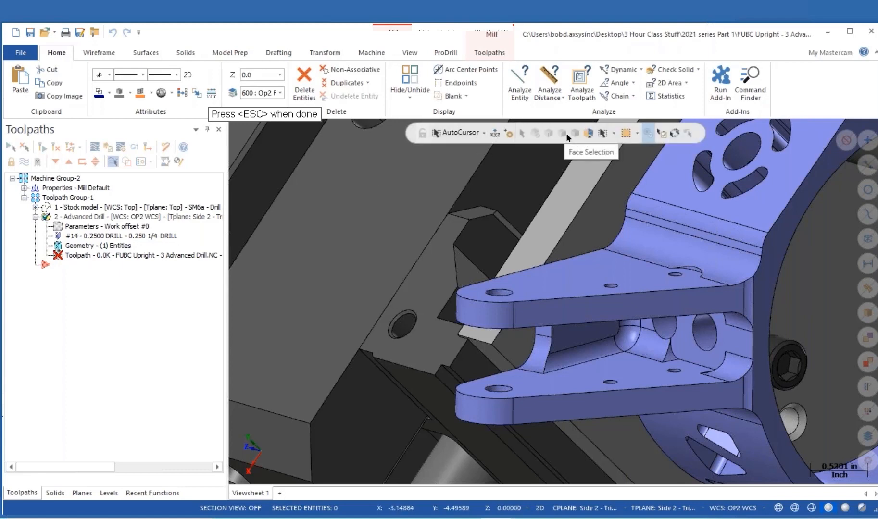
click(559, 83)
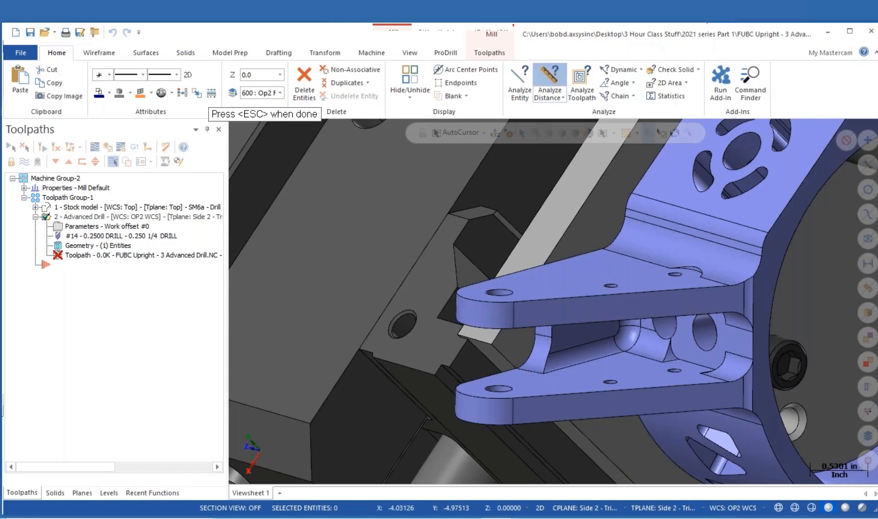
click(513, 303)
click(513, 329)
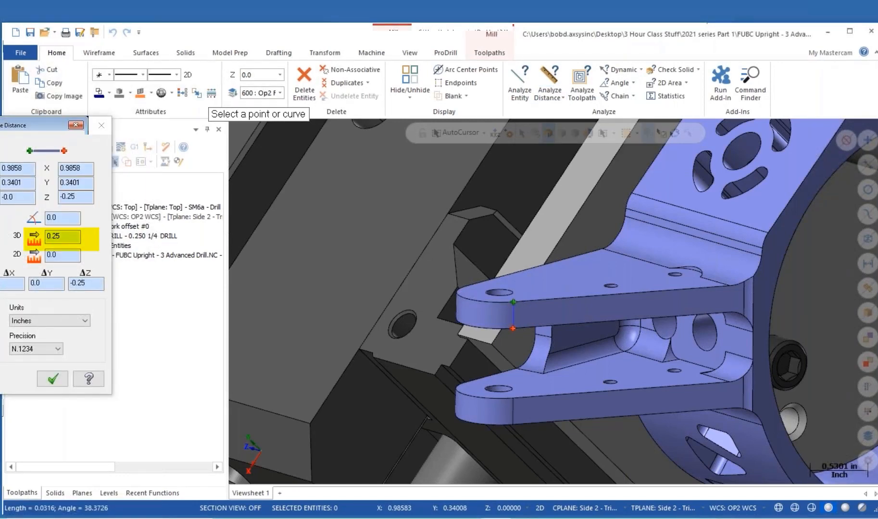
Step: Measure the lower bracket arm's thickness and the gap between the arms, and return to the operation's parameters
click(513, 400)
click(512, 425)
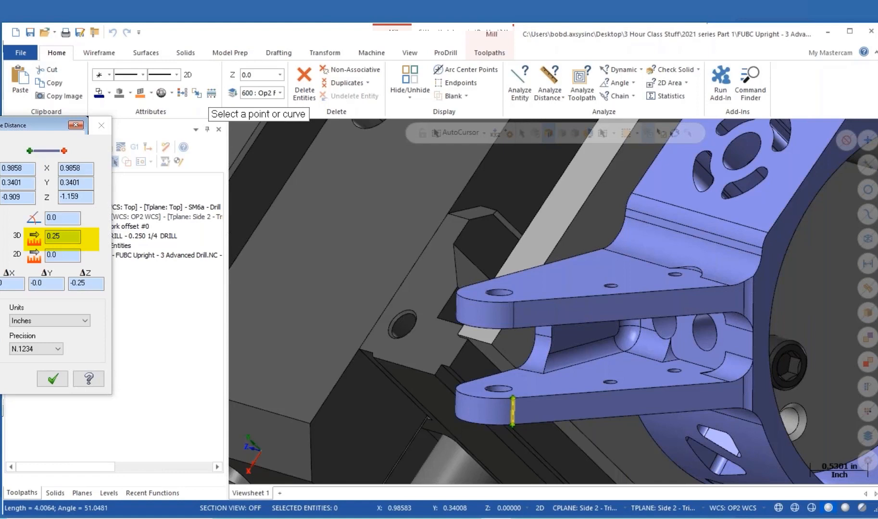
click(510, 396)
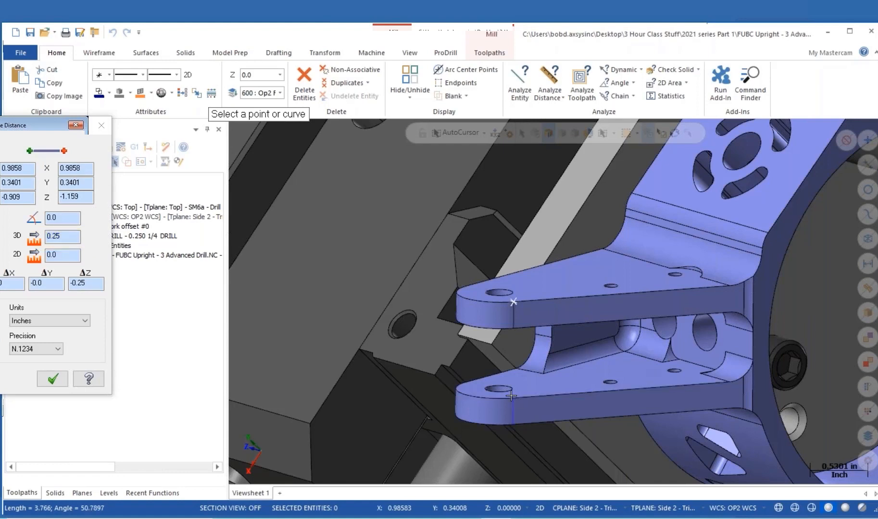
click(513, 329)
click(53, 379)
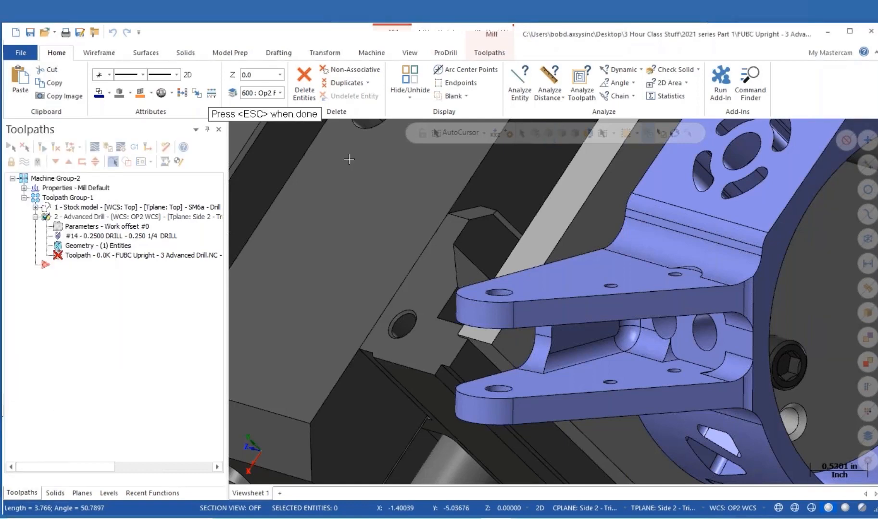
key(Escape)
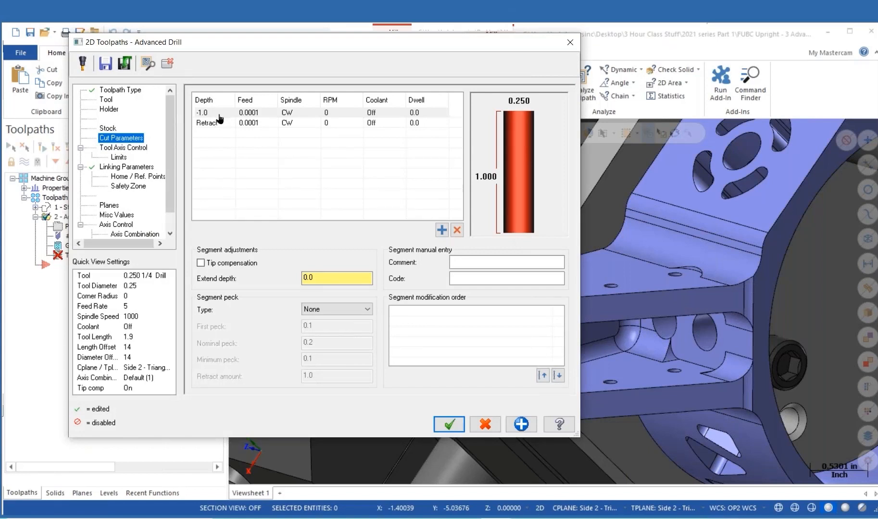
Step: Add two drilling segments to the cut parameters and set the first segment's depth to -0.25
click(441, 231)
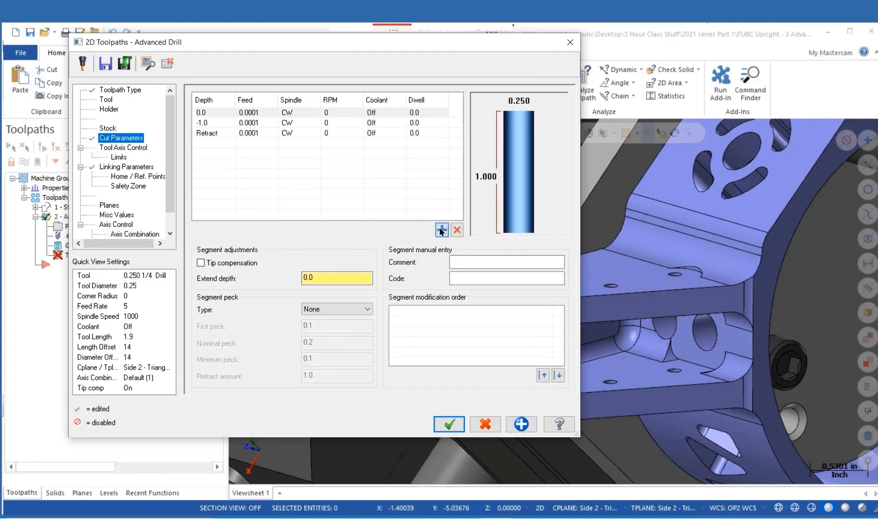
click(441, 230)
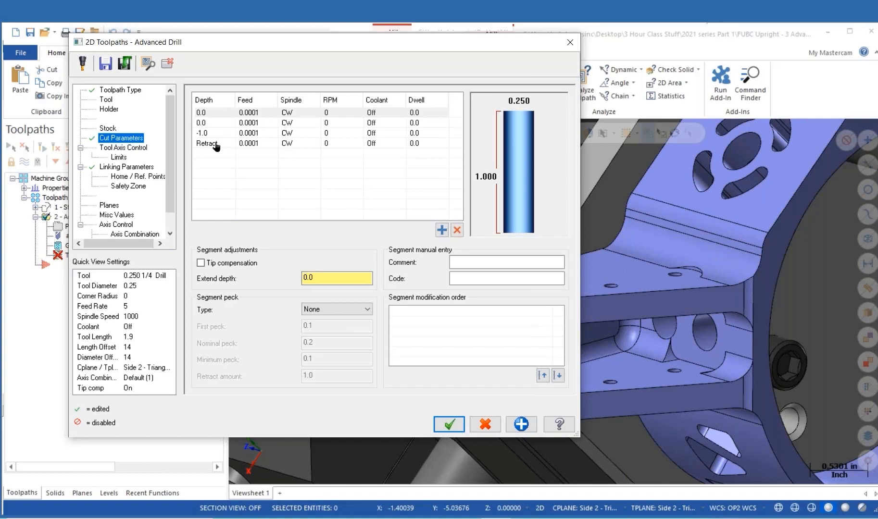
click(215, 113)
text(-.25)
key(Return)
Step: Set the first segment's feed to 5, spindle speed to 1000 RPM and coolant to Flood
click(254, 114)
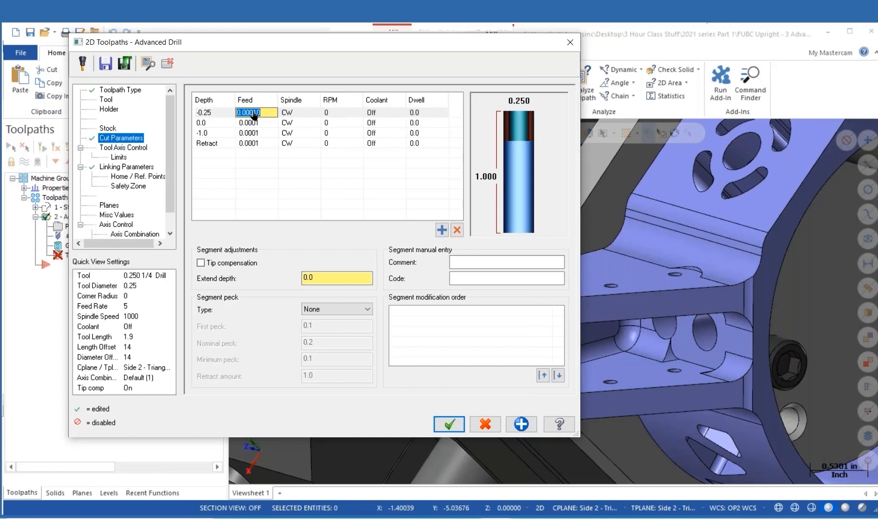
text(5)
click(340, 114)
text(1000)
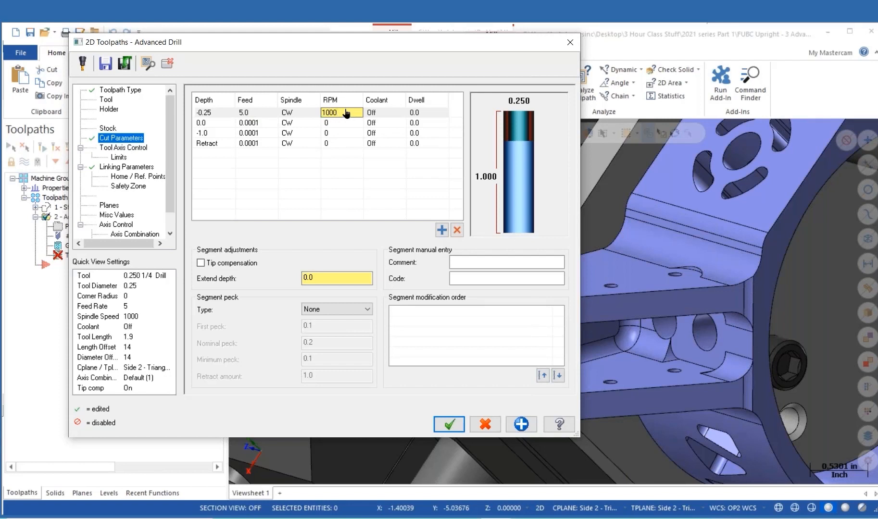
click(390, 113)
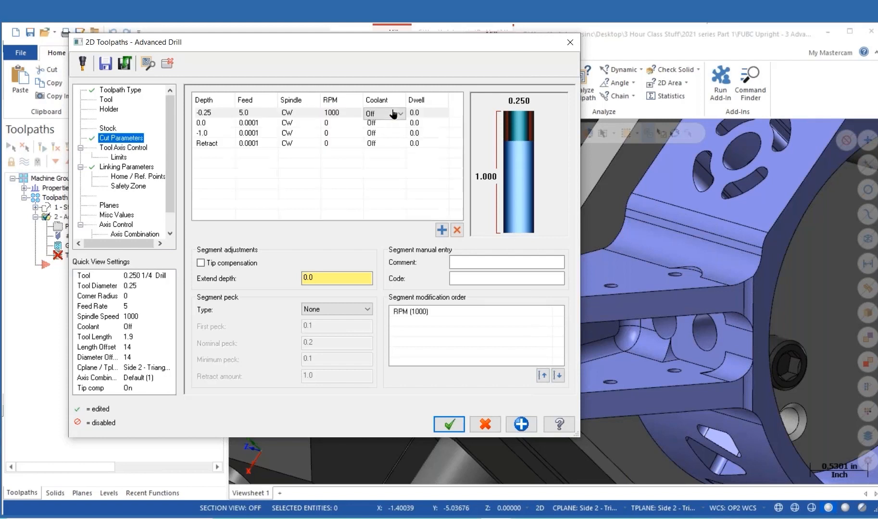
click(400, 114)
click(389, 135)
Step: Turn on tip compensation for the first segment and set its peck type to Chip Break
click(200, 261)
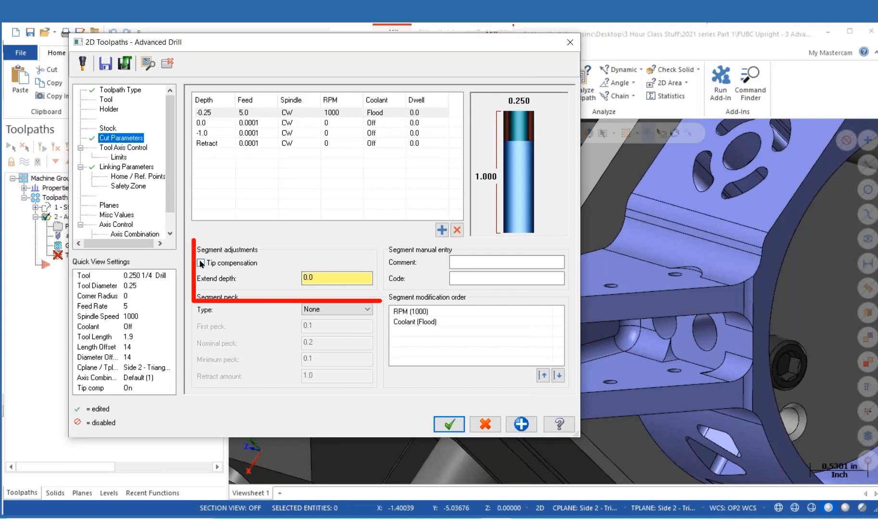
click(201, 263)
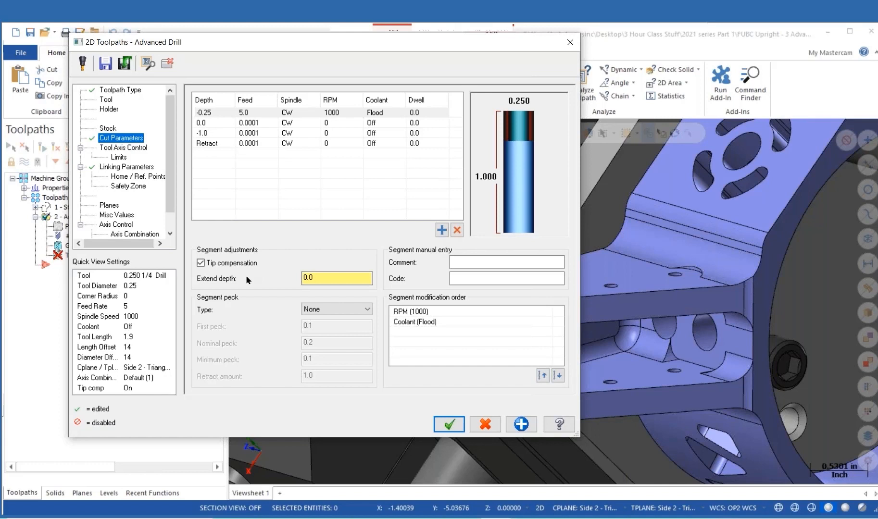
click(363, 310)
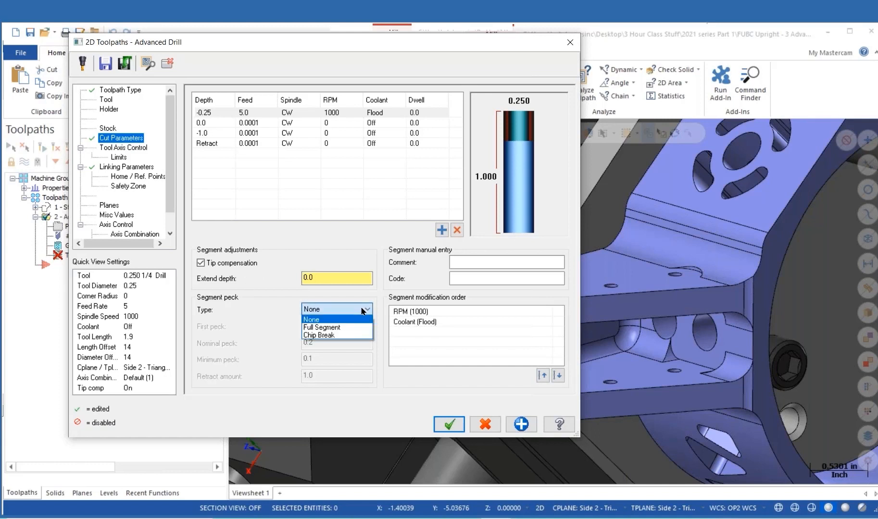
click(341, 335)
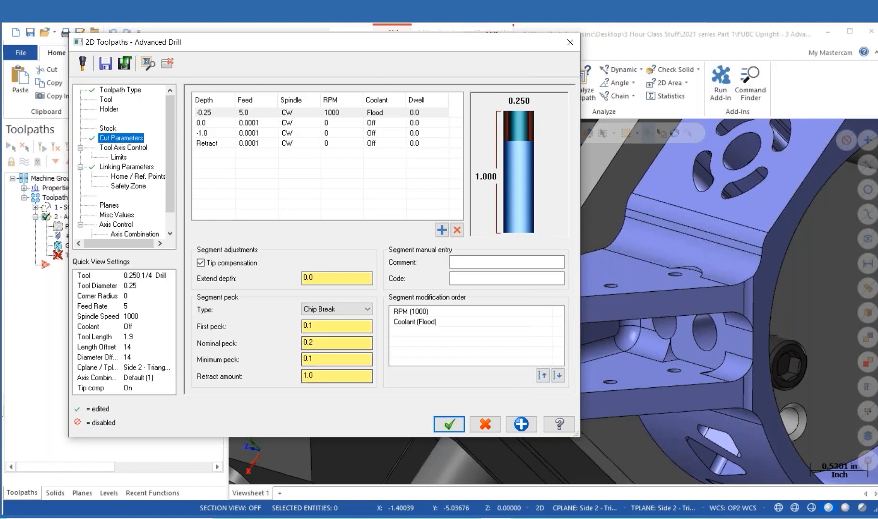
Step: Set the first segment's first and nominal pecks to 0.03, and its minimum peck and retract amount to 0.01
double_click(315, 359)
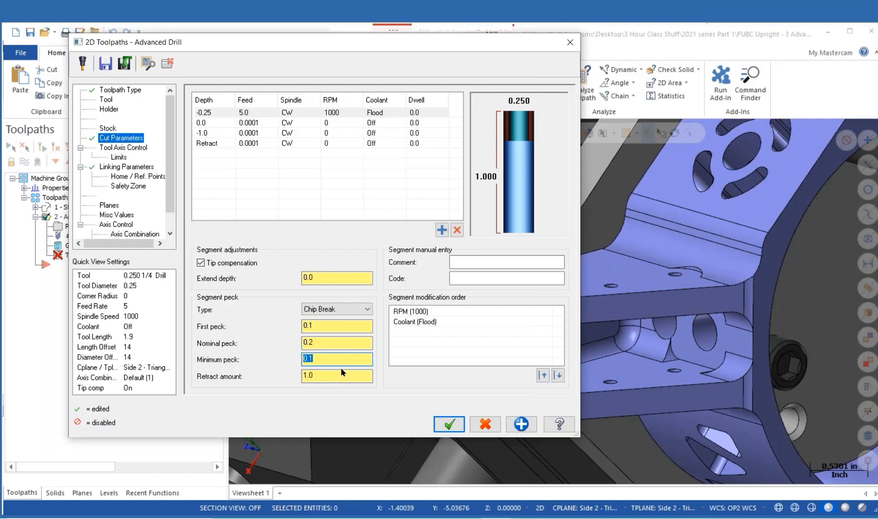
text(.01)
key(Tab)
text(.01)
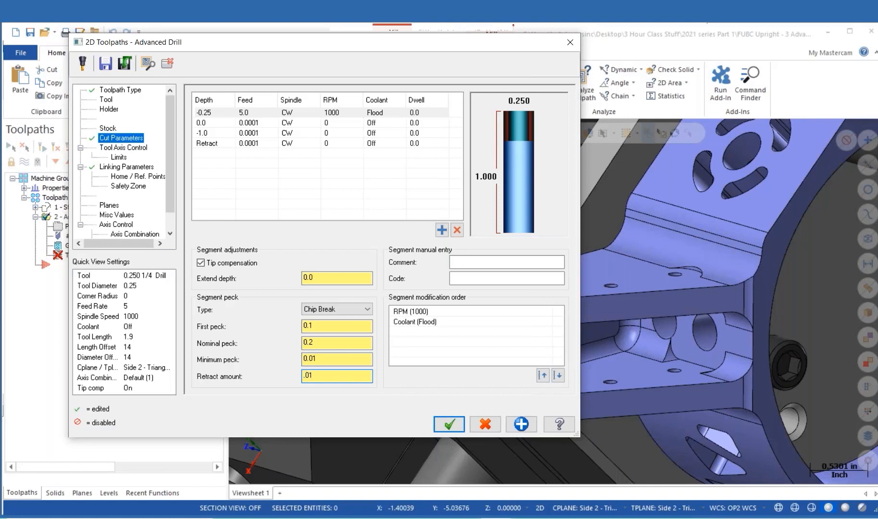
key(shift+Tab)
key(shift+Tab)
text(.0)
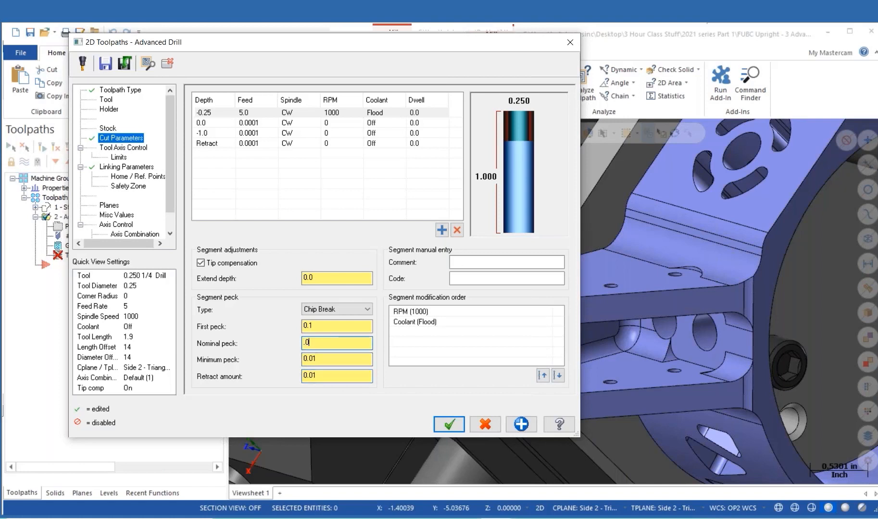
text(3)
key(shift+Tab)
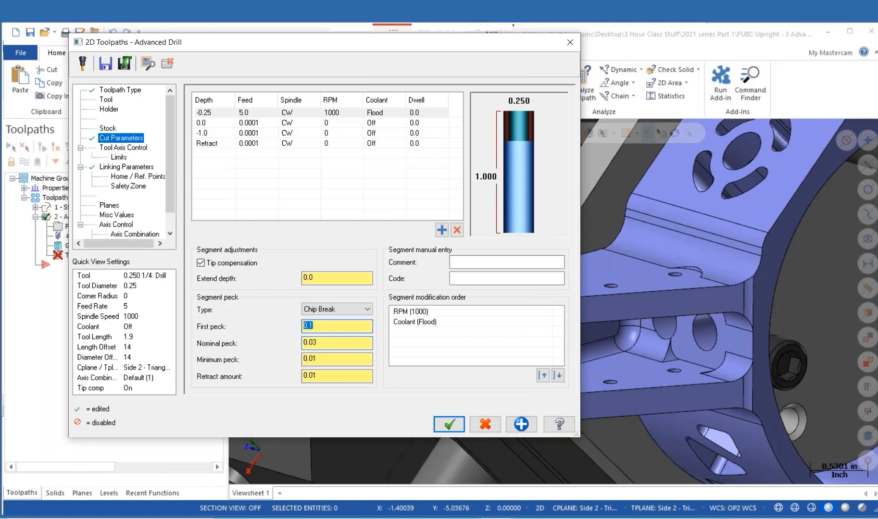
text(.03)
click(477, 262)
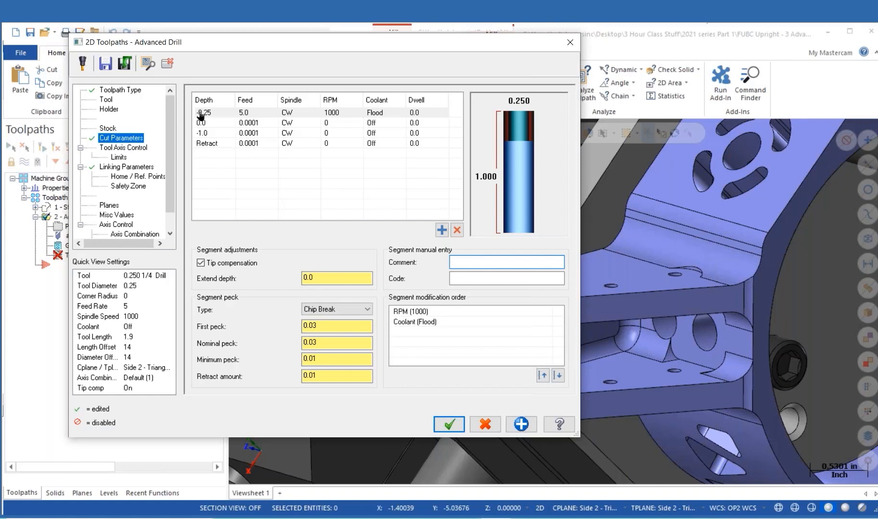
Step: Set the second segment's depth to -0.909, feed to 200, spindle speed to 1000 RPM and coolant to Flood
double_click(210, 124)
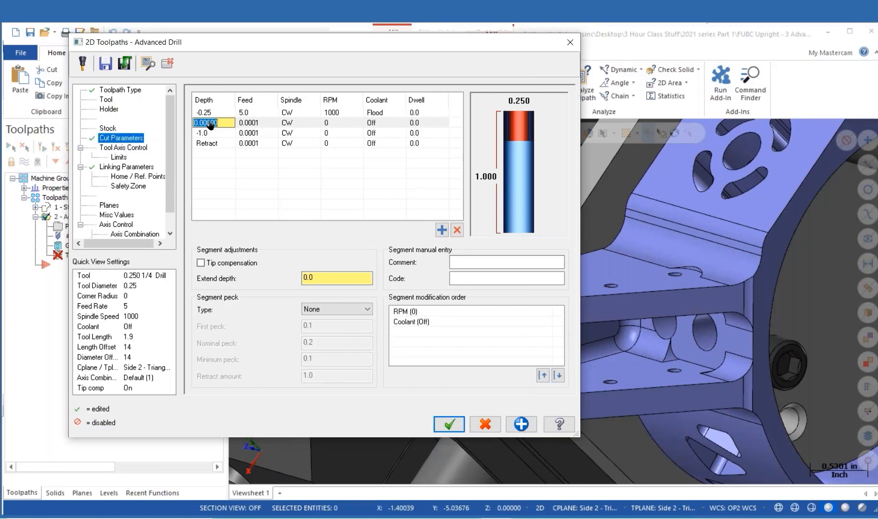
text(-.909)
click(255, 124)
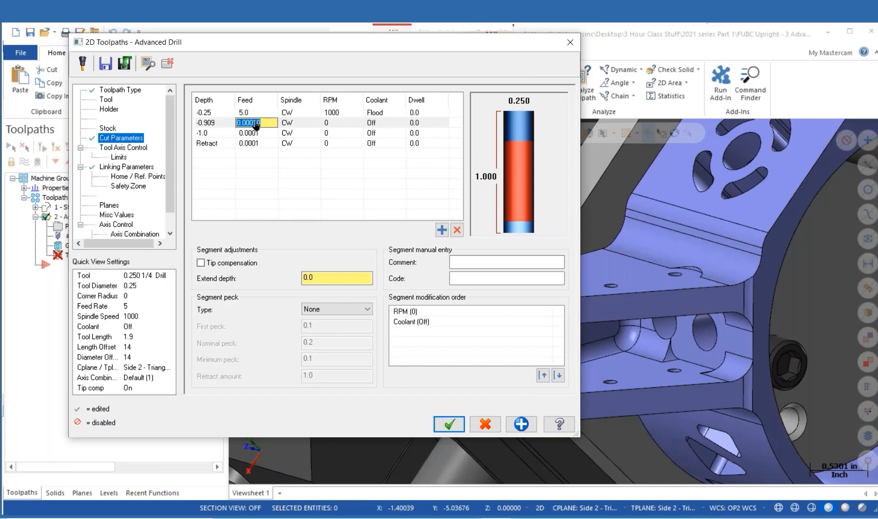
text(200)
click(331, 123)
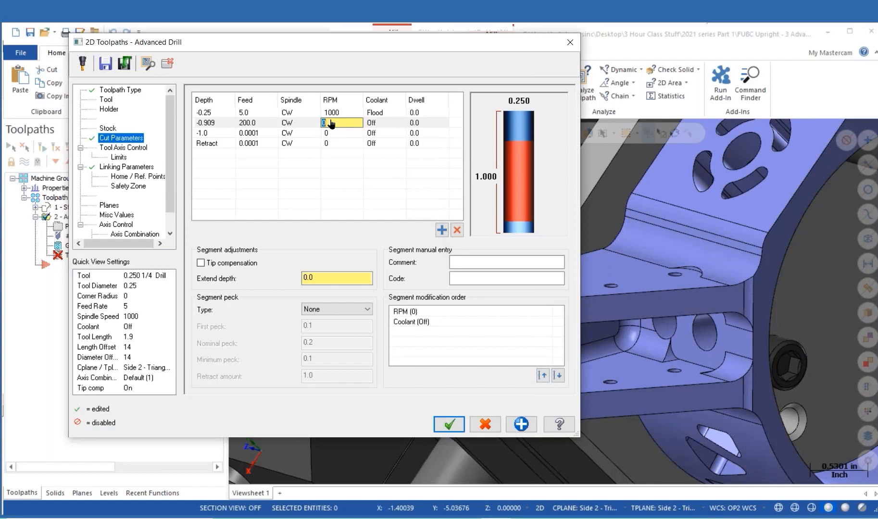
text(1000)
click(391, 123)
click(399, 124)
click(380, 141)
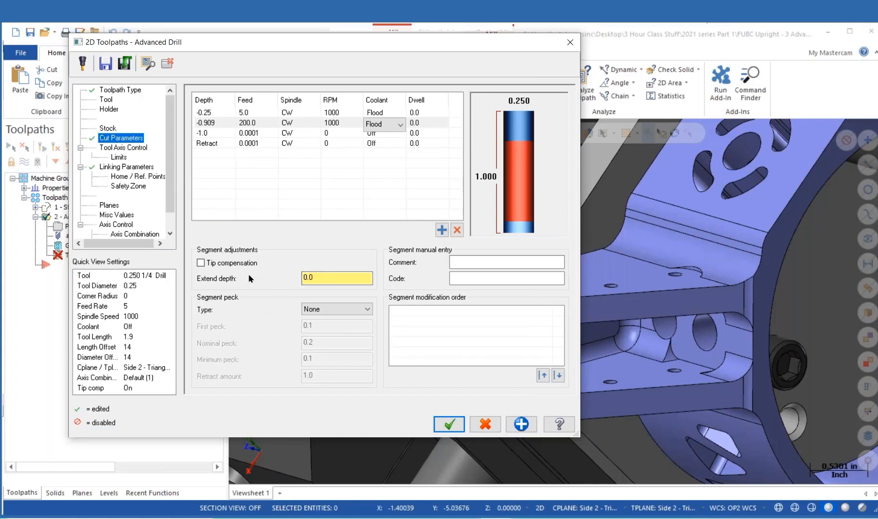
Step: Set the third segment's depth to -1.159 so it reaches the underside of the lower bracket arm
click(208, 134)
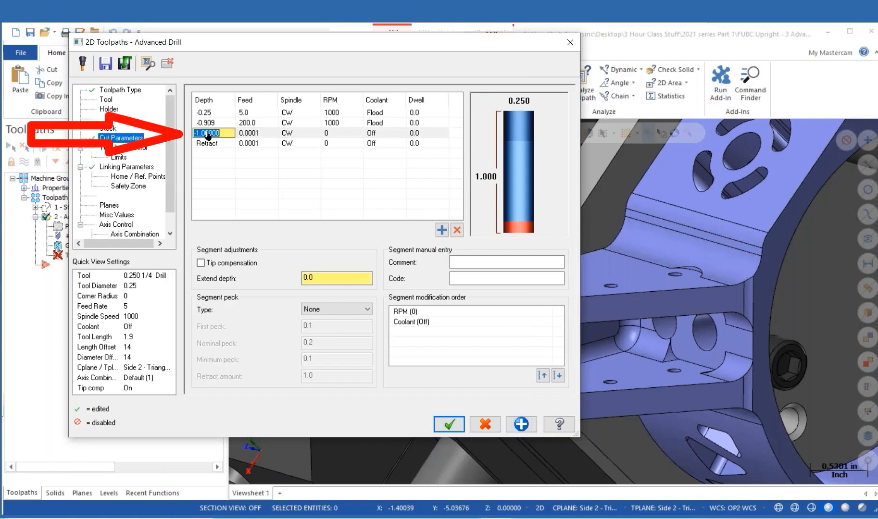
key(BackSpace)
text(-1.159)
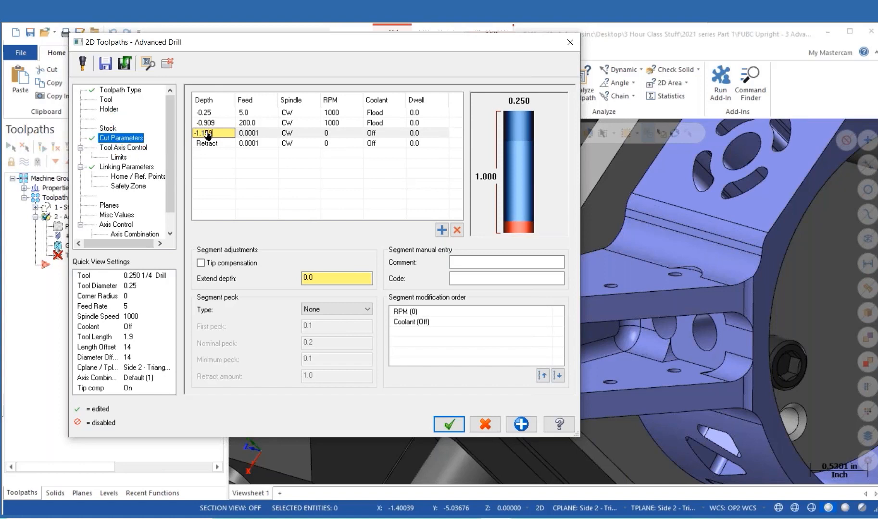
key(Return)
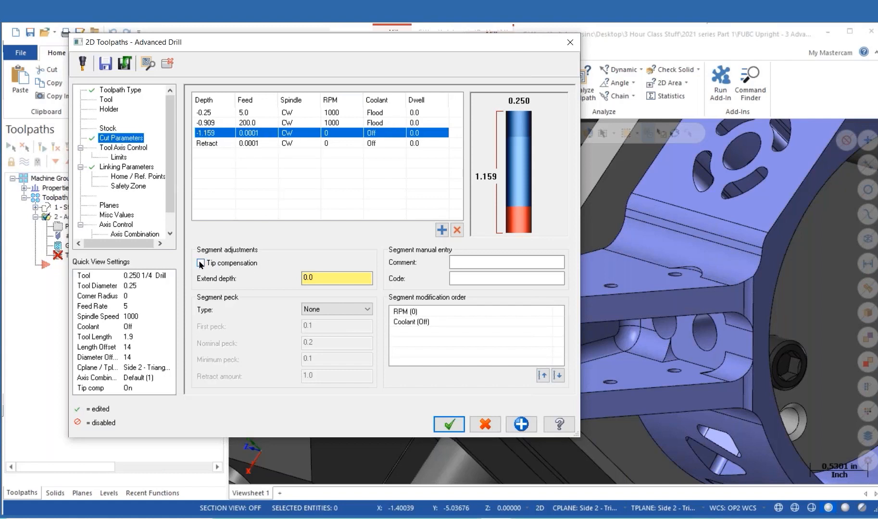
Step: Set the third segment's feed to 5, spindle speed to 1000 RPM and coolant to Flood
double_click(255, 134)
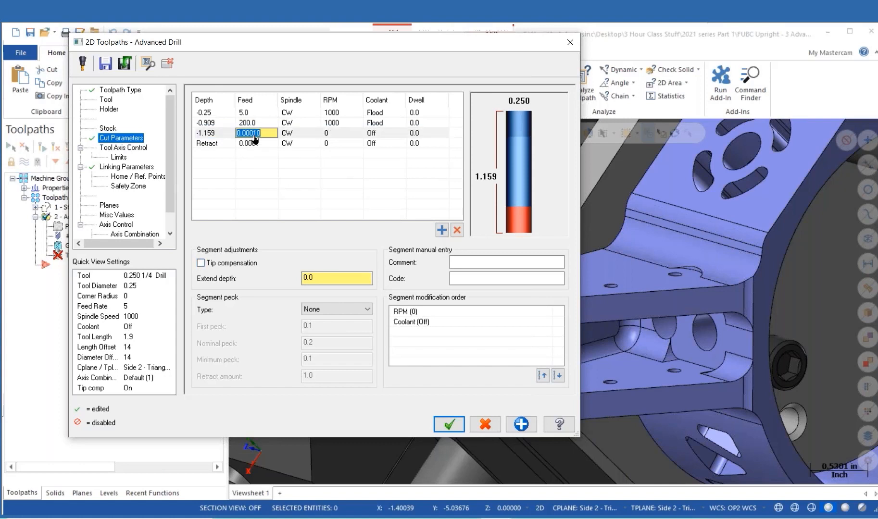
text(5)
double_click(343, 136)
text(1000)
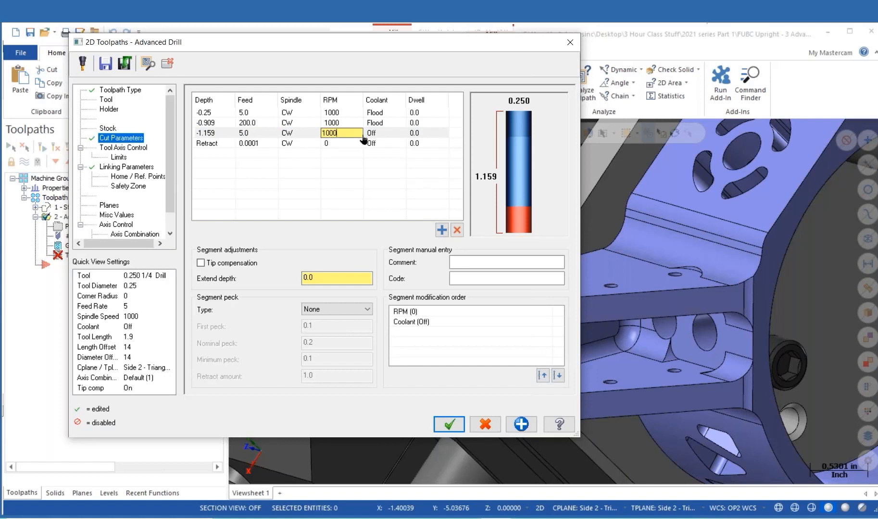
click(378, 134)
click(385, 136)
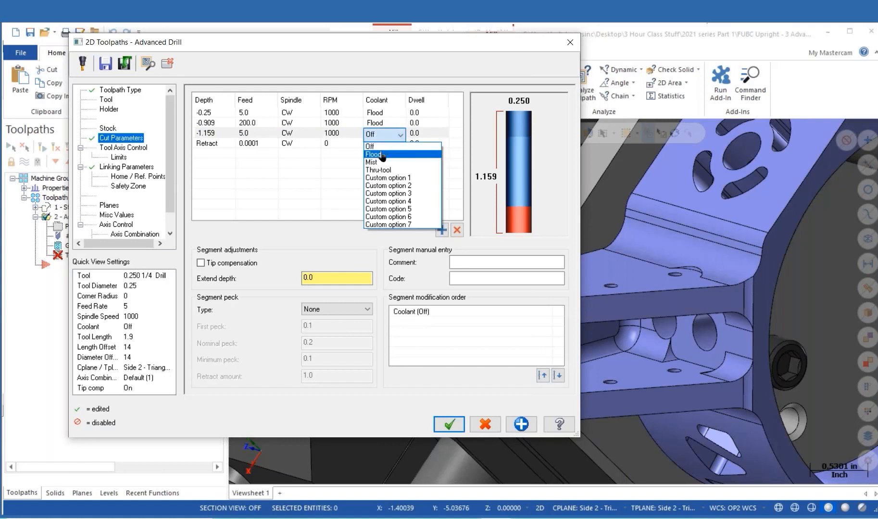
click(383, 154)
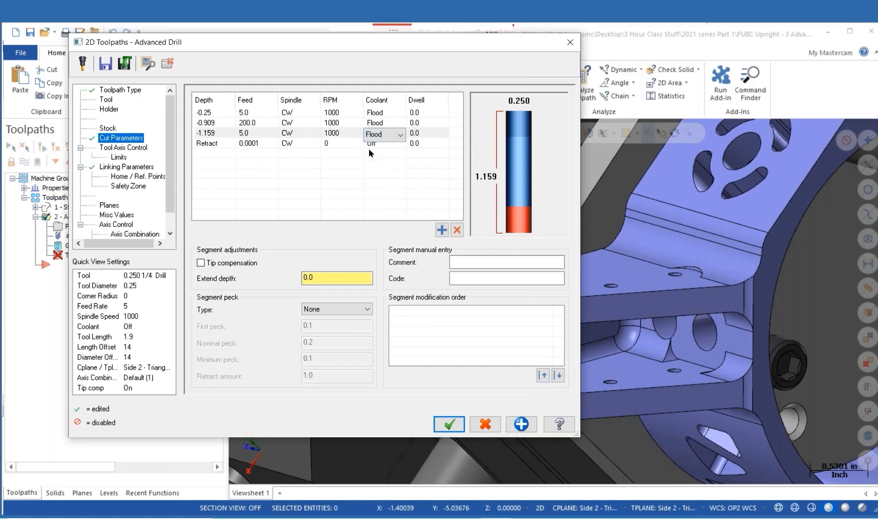
Step: Turn on tip compensation for the third segment and set its peck type to Chip Break
click(199, 262)
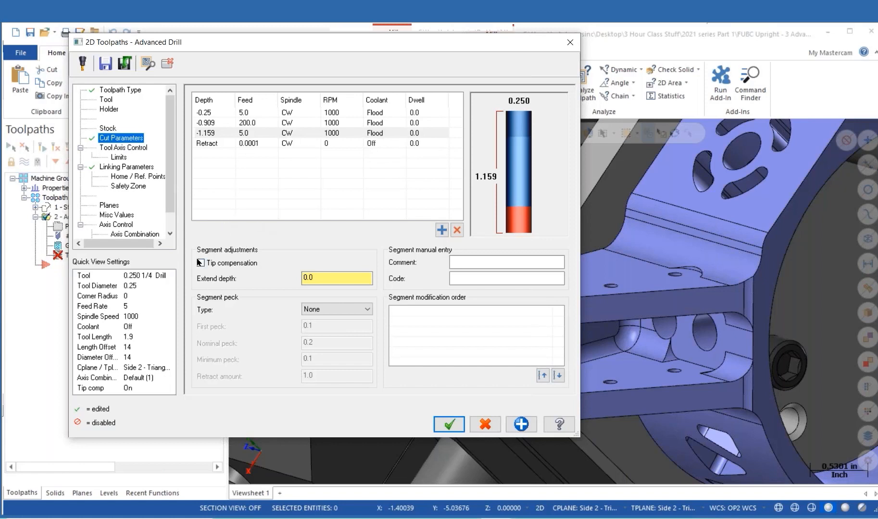
click(327, 309)
click(332, 335)
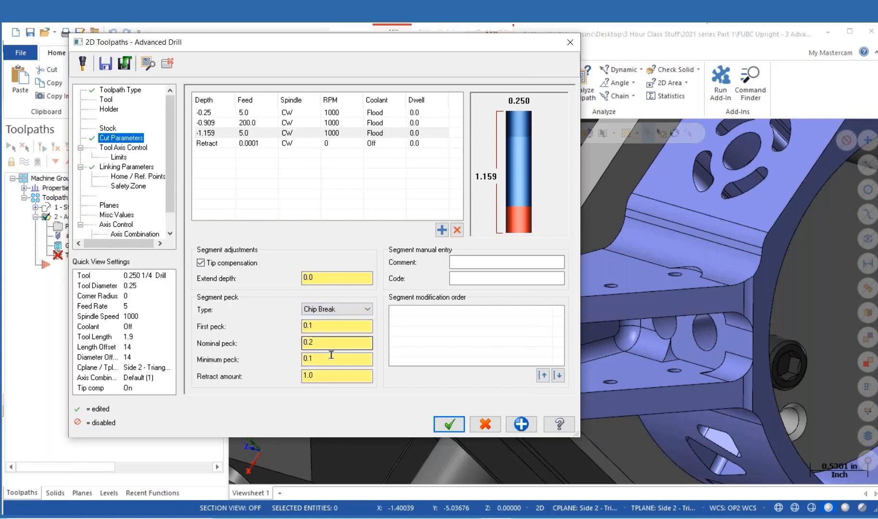
Step: Set the third segment's minimum peck and retract amount to 0.01, and its nominal and first pecks to 0.03
click(331, 358)
double_click(312, 359)
text(.)
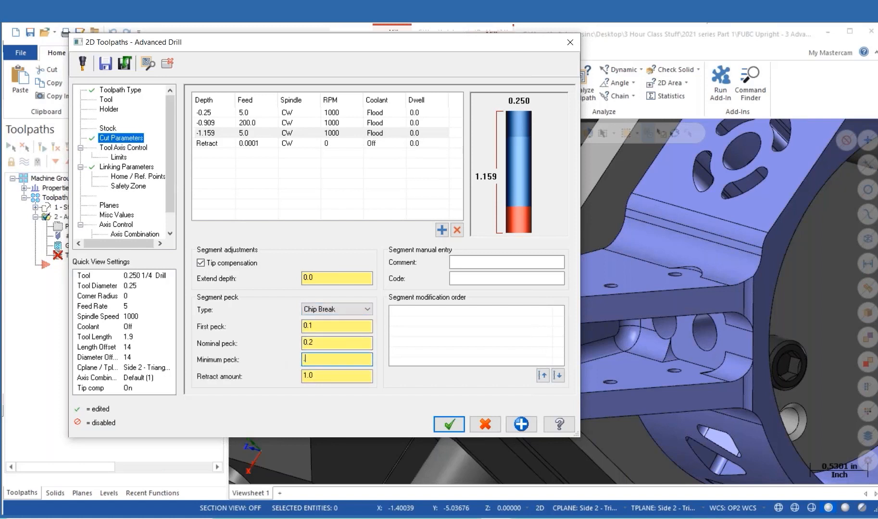
text(01)
click(321, 376)
double_click(319, 377)
text(.01)
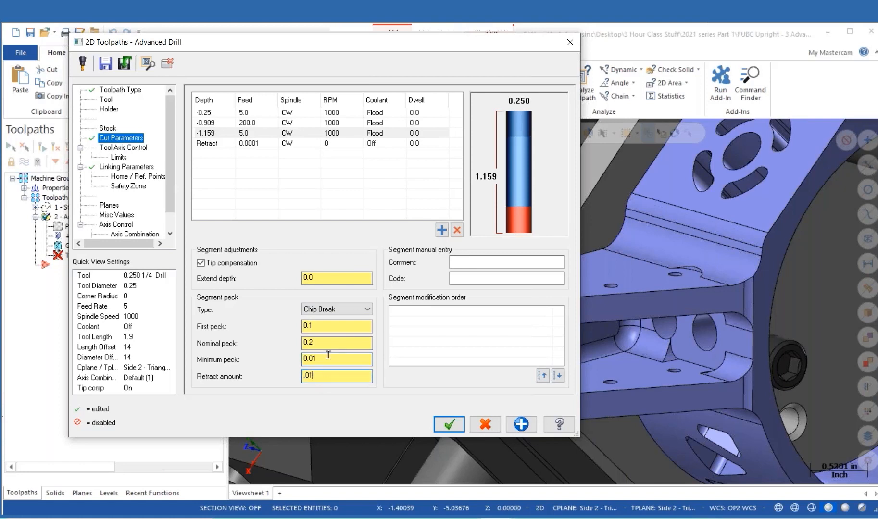
click(312, 341)
double_click(312, 341)
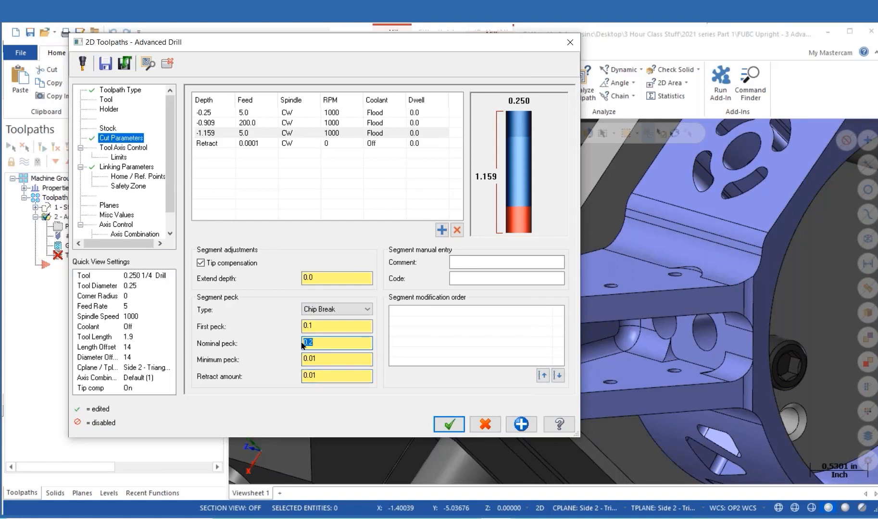
text(.03)
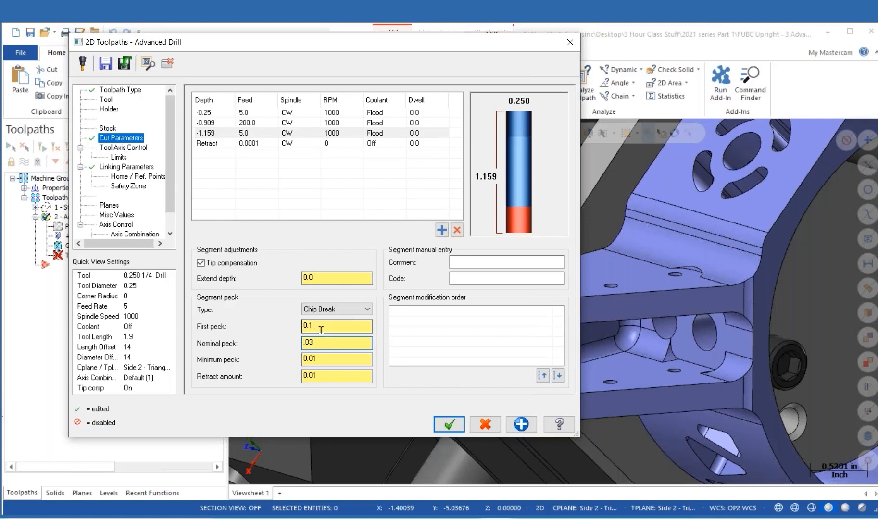
drag(319, 328, 254, 326)
text(.03)
key(Return)
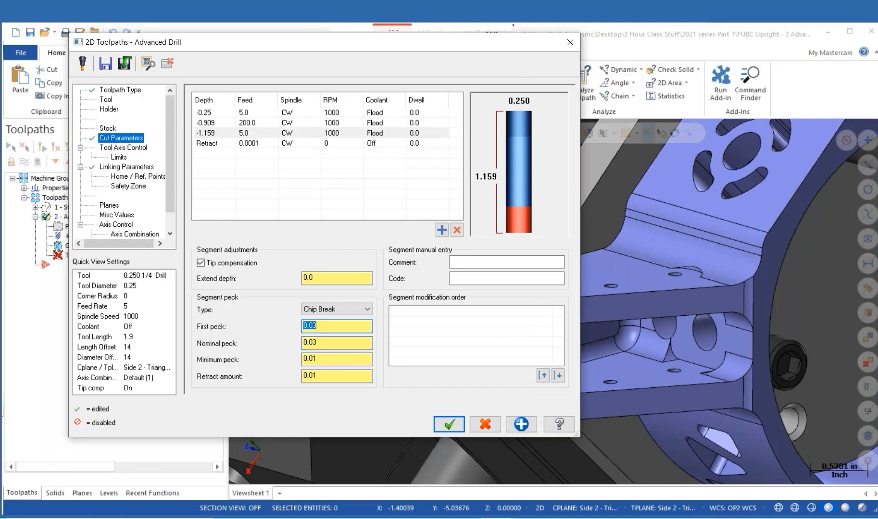
Step: Review the settings of all three drill segments by selecting each one in the hole preview
click(522, 164)
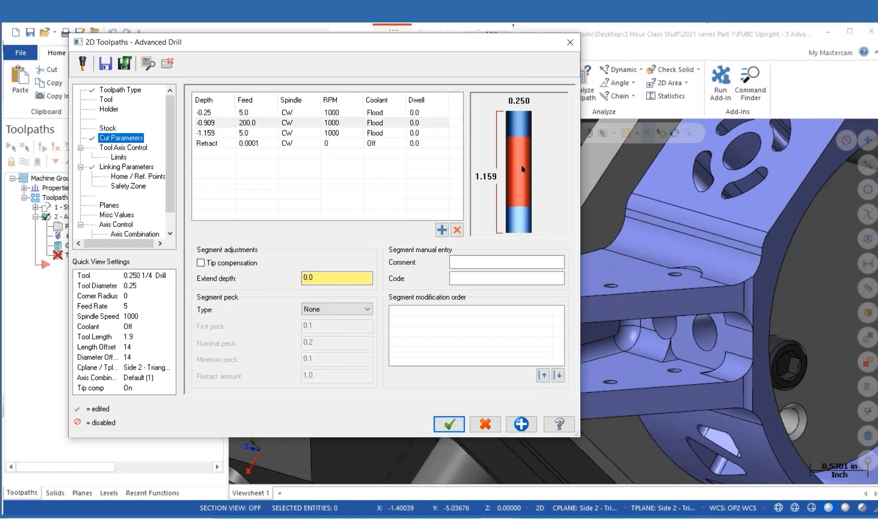
click(509, 115)
click(510, 140)
click(509, 208)
click(518, 174)
click(522, 130)
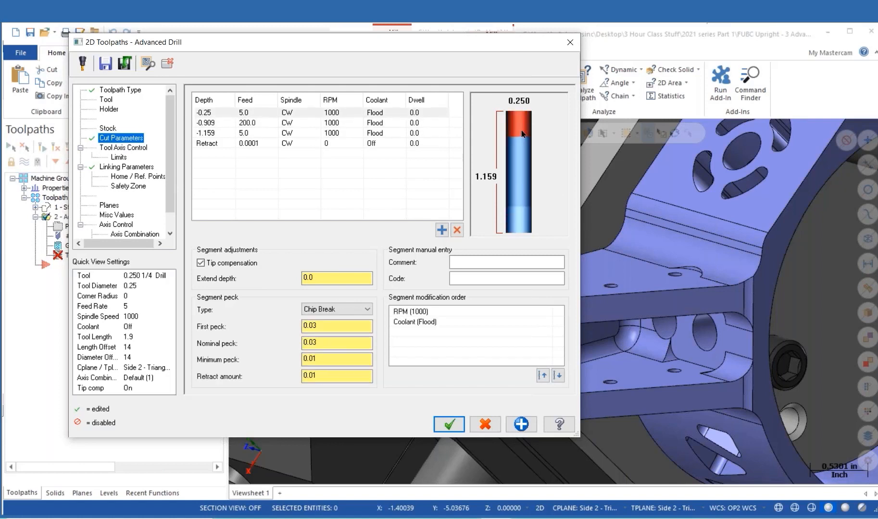
click(514, 172)
click(514, 128)
click(511, 229)
click(514, 144)
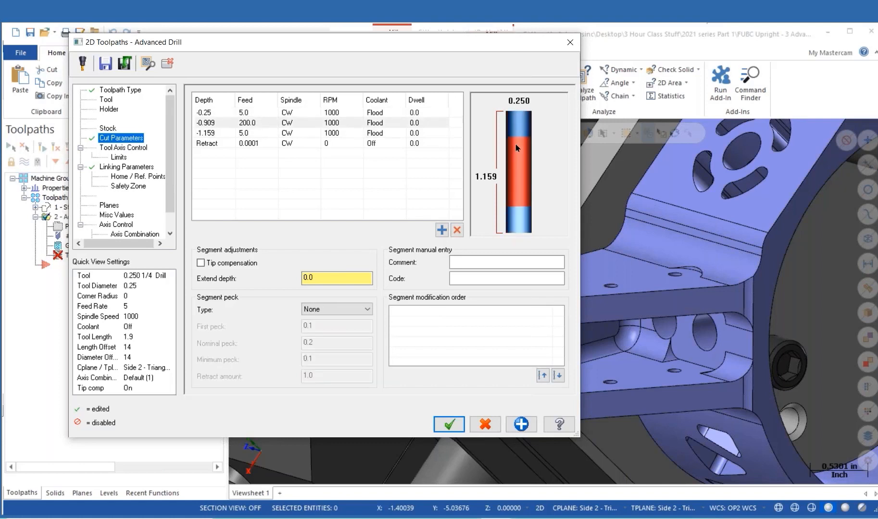
click(517, 128)
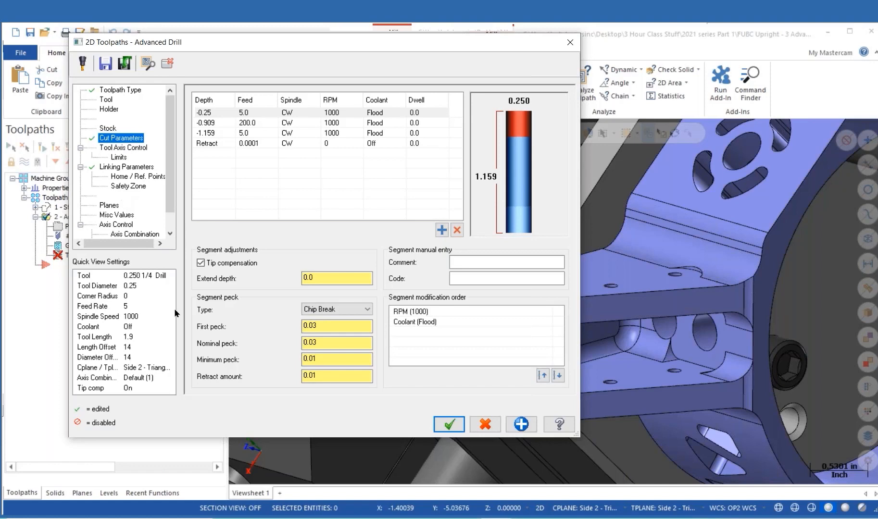
Step: Accept the Advanced Drill parameters and regenerate the toolpath
click(450, 424)
click(57, 144)
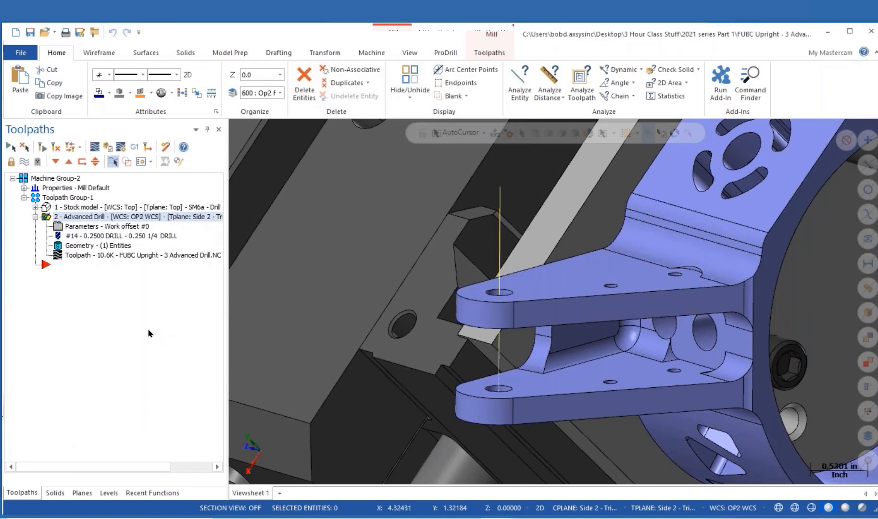
Step: Backplot the Advanced Drill operation with its move details expanded, checking the drill's motion through both bracket arms
click(57, 256)
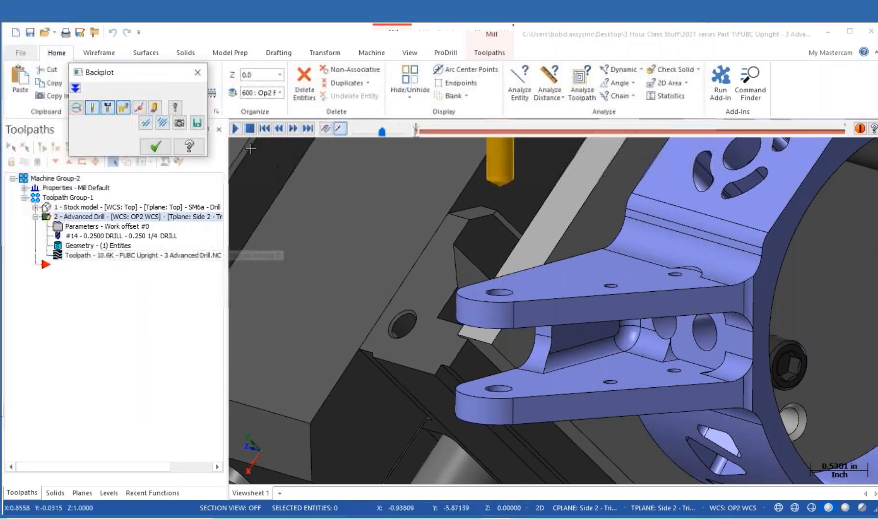
click(75, 88)
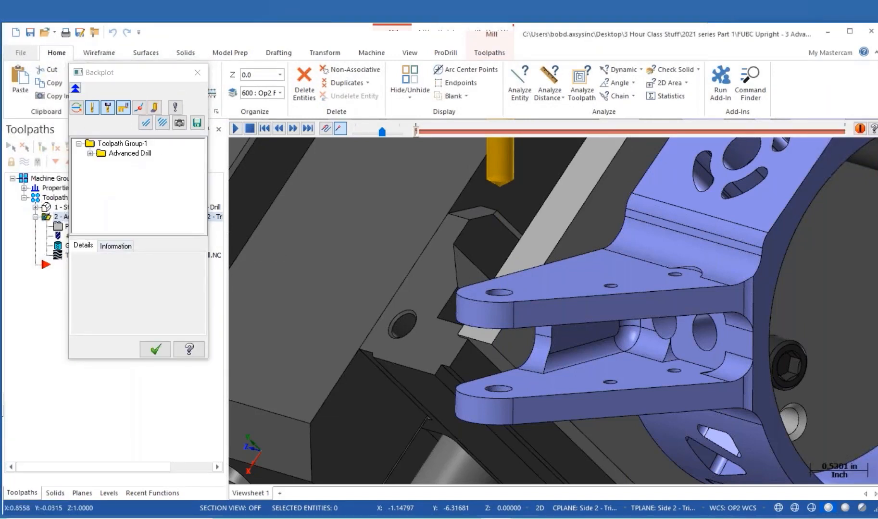
drag(170, 64, 158, 137)
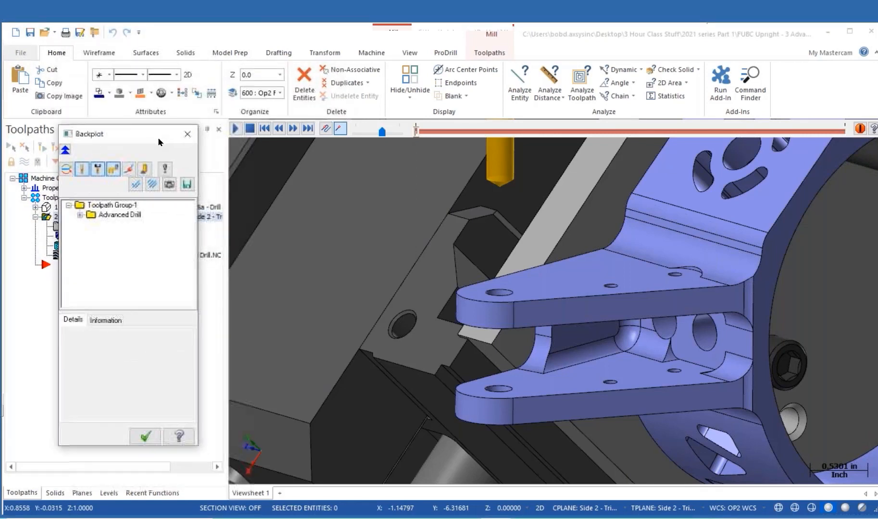
click(235, 129)
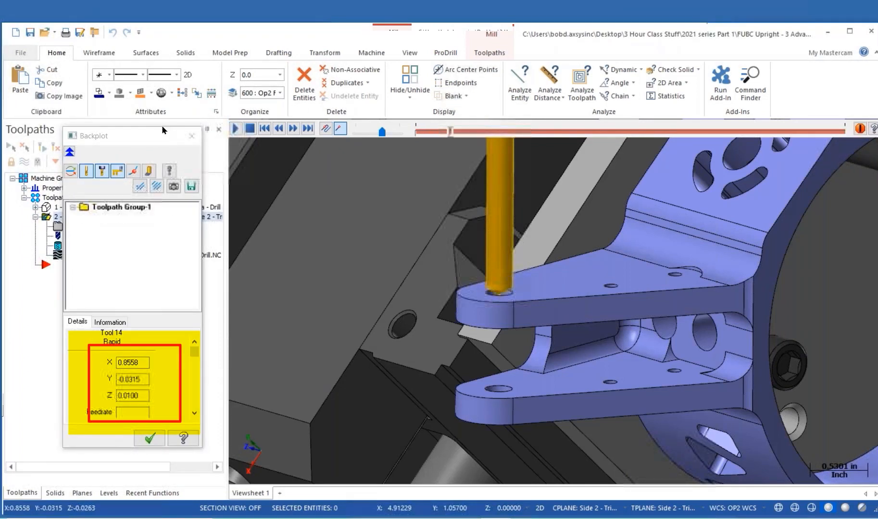
drag(163, 131, 166, 91)
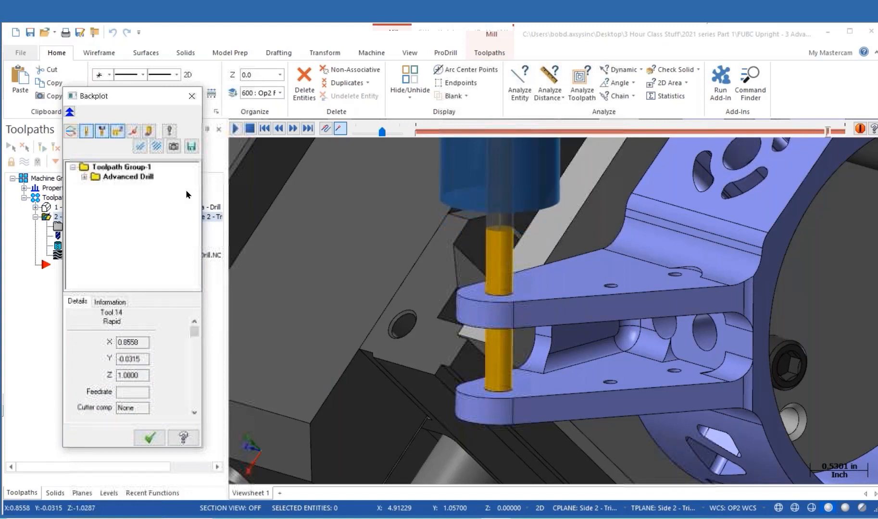
click(153, 435)
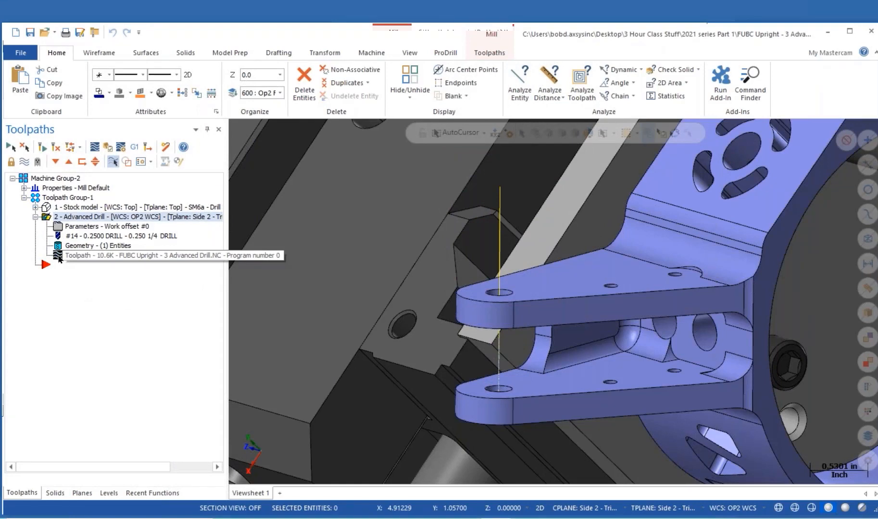
Step: Check the Advanced Drill operation's total cycle time in the Backplot information
click(58, 255)
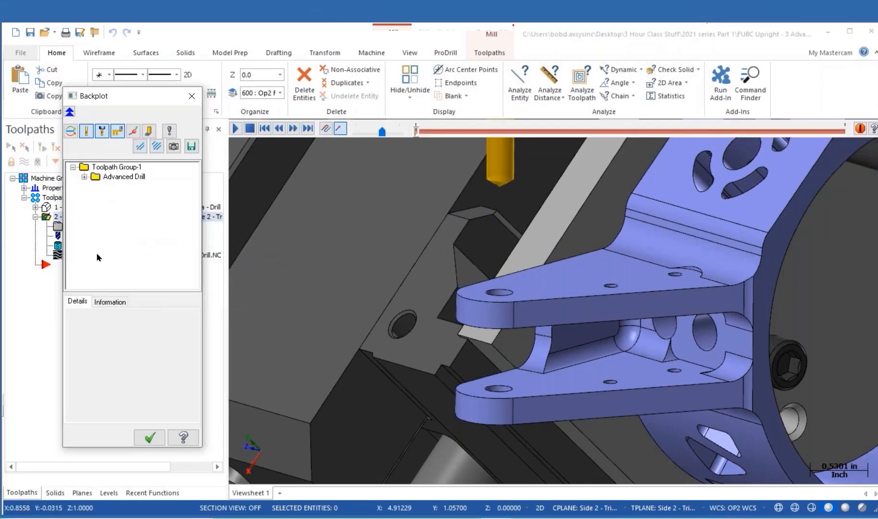
click(116, 303)
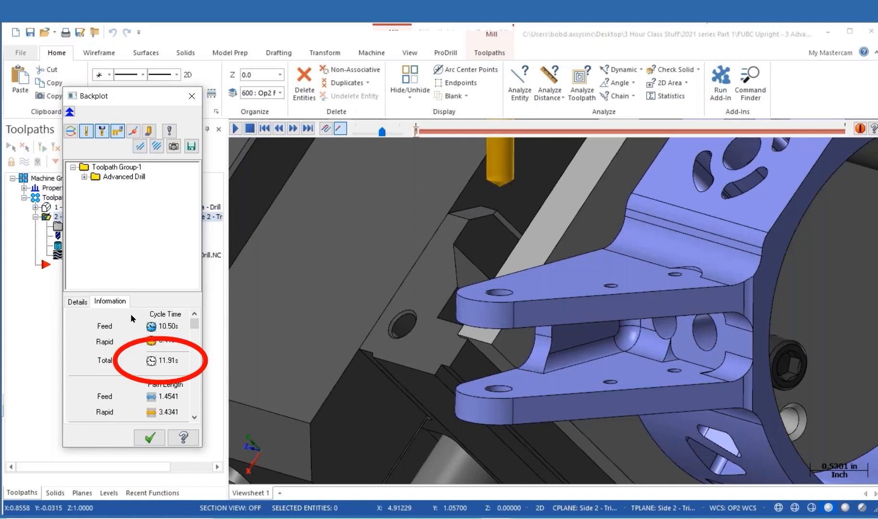
click(149, 437)
Step: Examine the other bracket on the upright, where two aligned holes are separated by a gap
scroll(560, 399, down, 4)
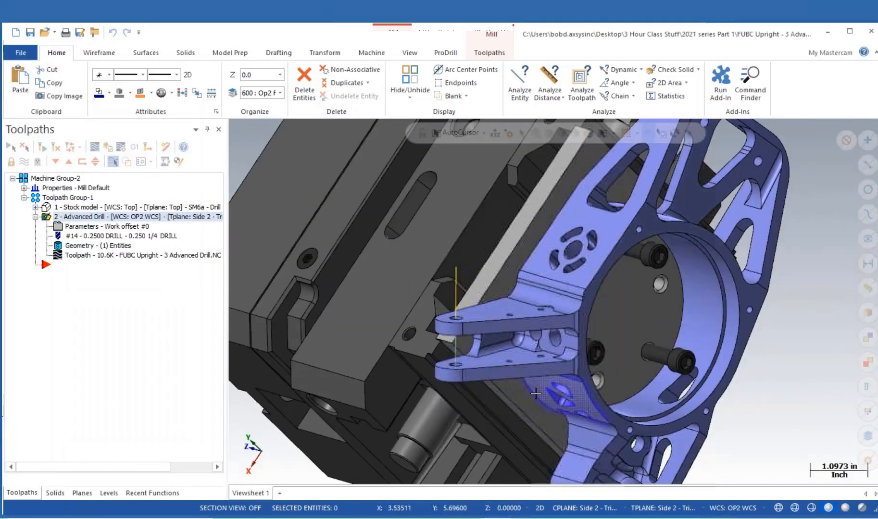
middle_drag(560, 398, 321, 294)
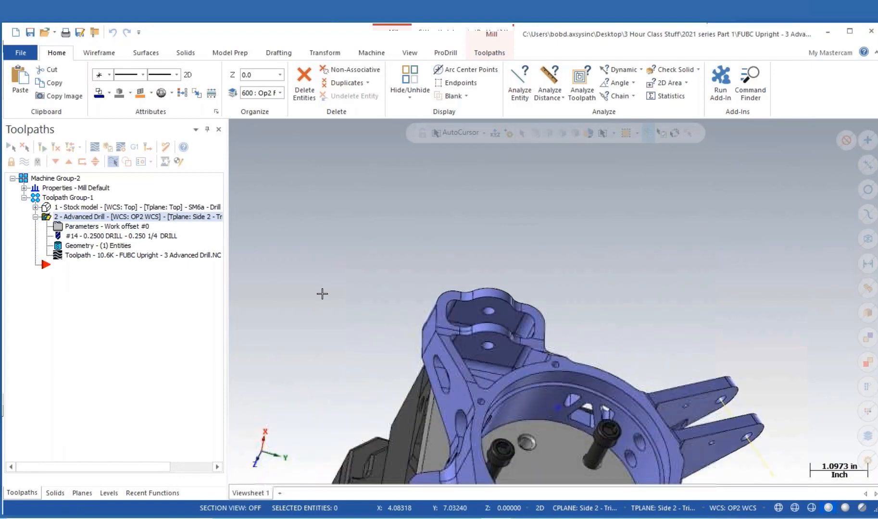
scroll(487, 350, up, 2)
middle_drag(491, 345, 487, 368)
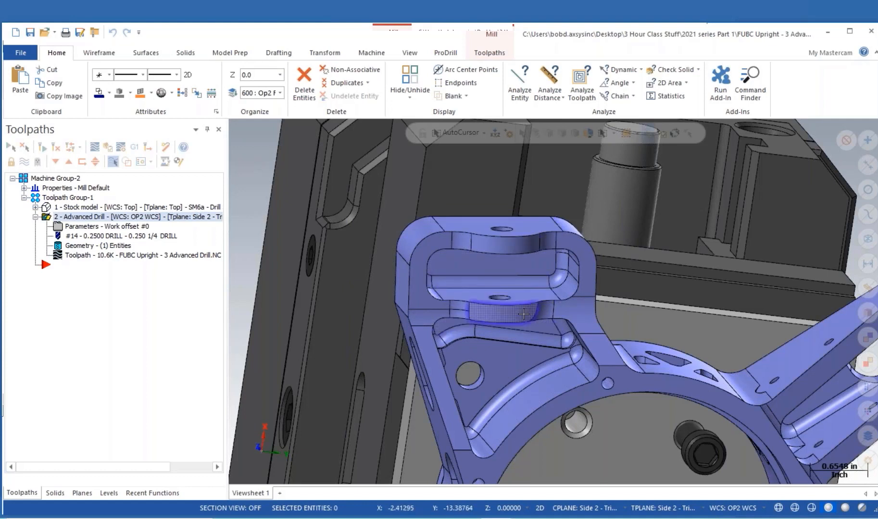
mouse_move(536, 292)
middle_down()
mouse_move(537, 303)
mouse_move(533, 289)
middle_up()
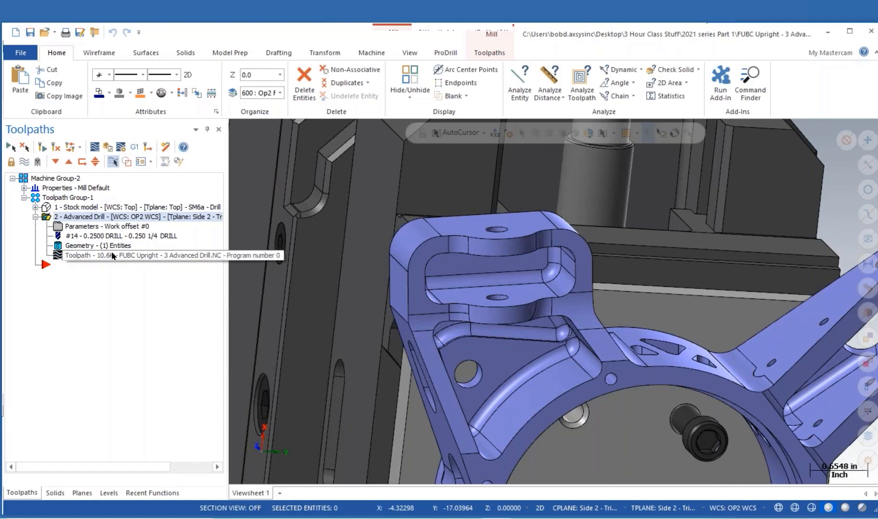
scroll(488, 366, down, 1)
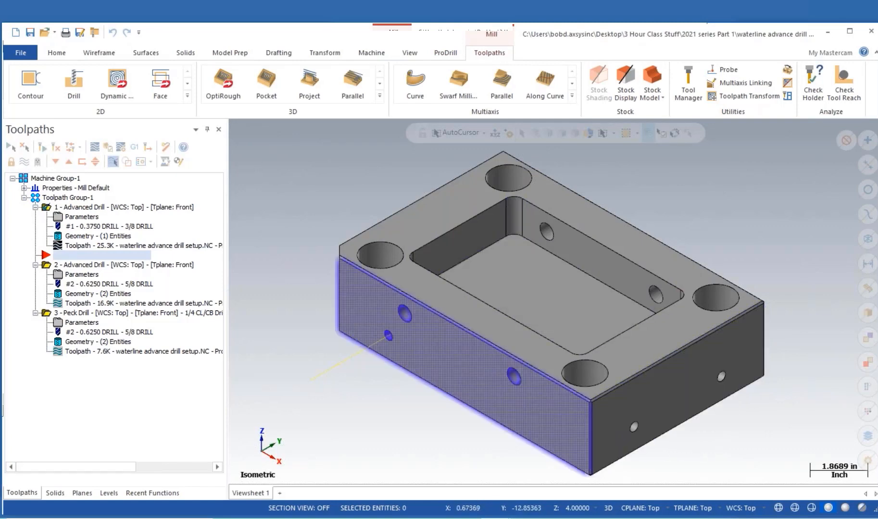
Step: Turn on the section view at the plane named Plane to expose the block's intersecting waterline holes, and return to the toolpath operations
click(109, 494)
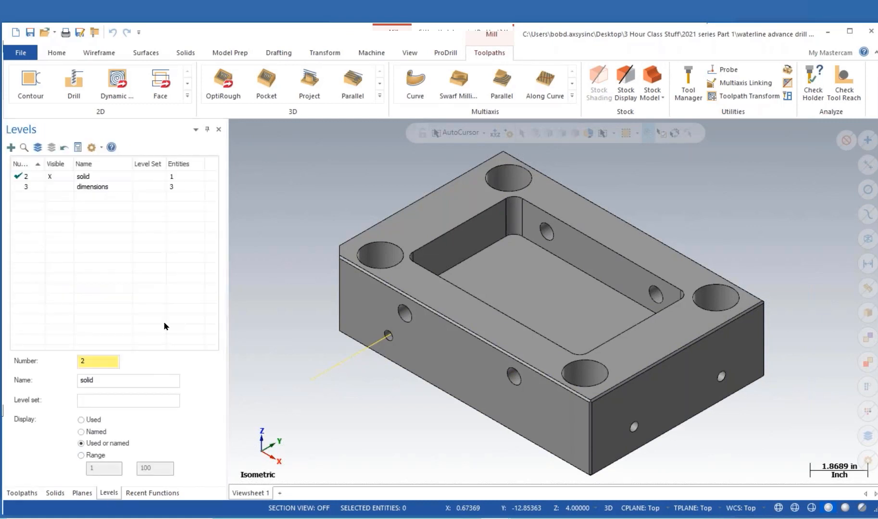
click(81, 493)
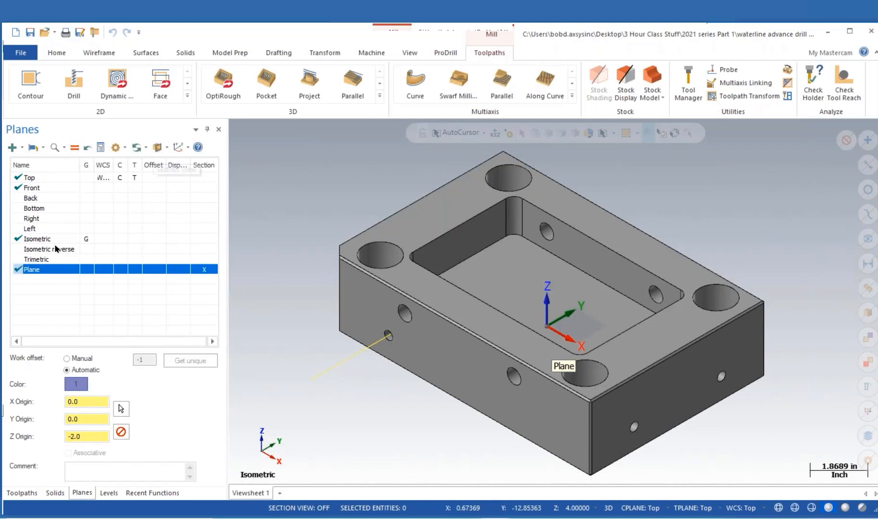
click(158, 147)
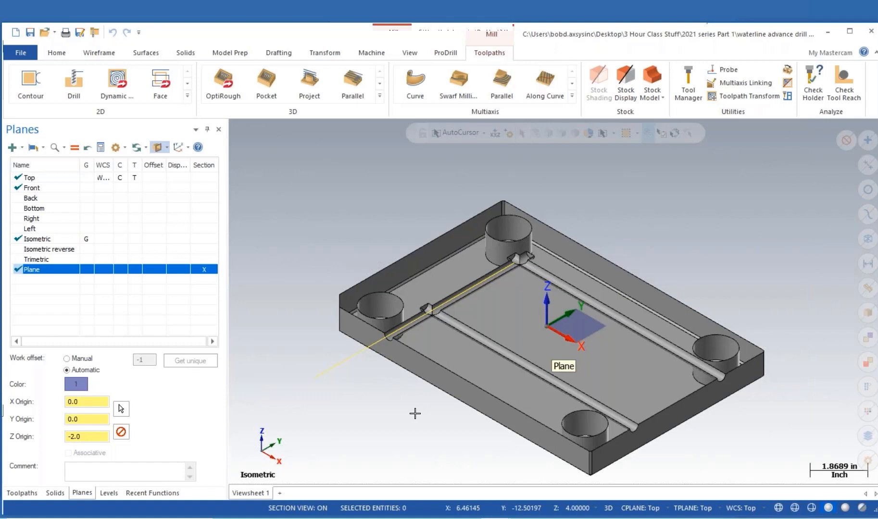
middle_drag(459, 419, 461, 430)
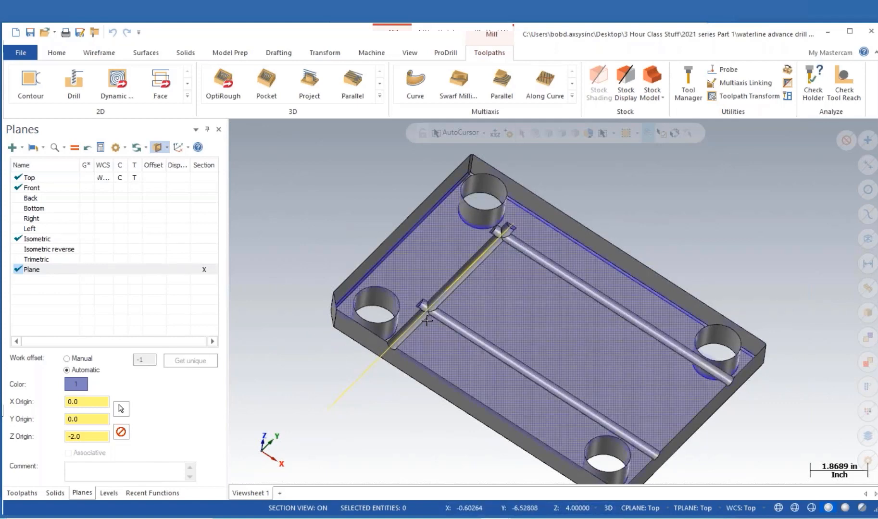
scroll(427, 320, up, 3)
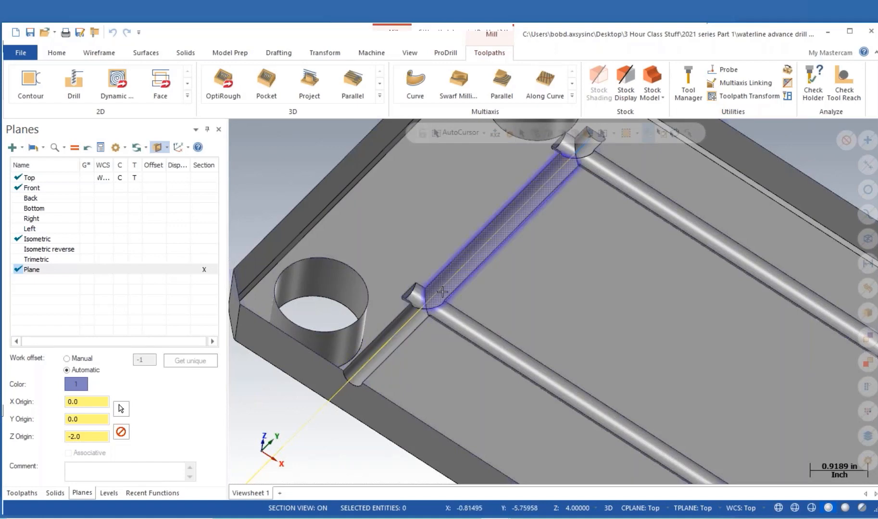
scroll(434, 291, down, 2)
click(22, 493)
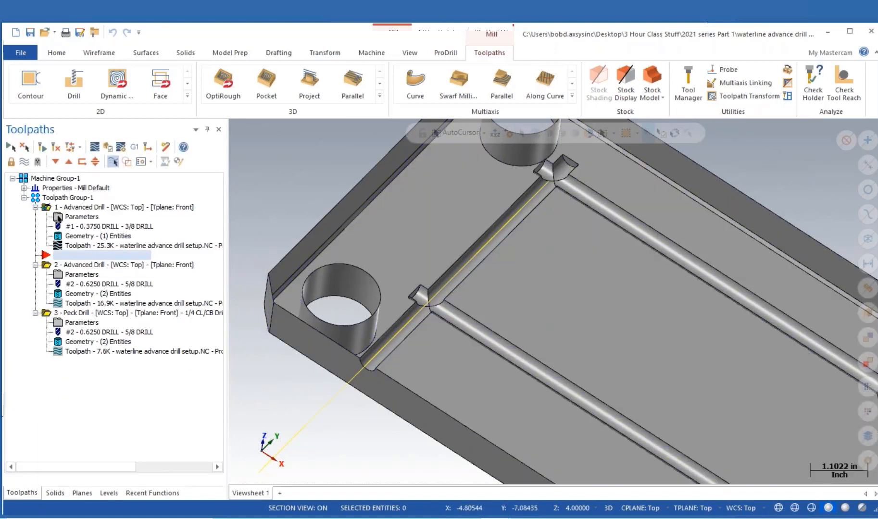
Step: Review the segment depths, feeds, speeds and peck settings in the 3/8 drill's Advanced Drill cut parameters, and exit without saving
click(57, 217)
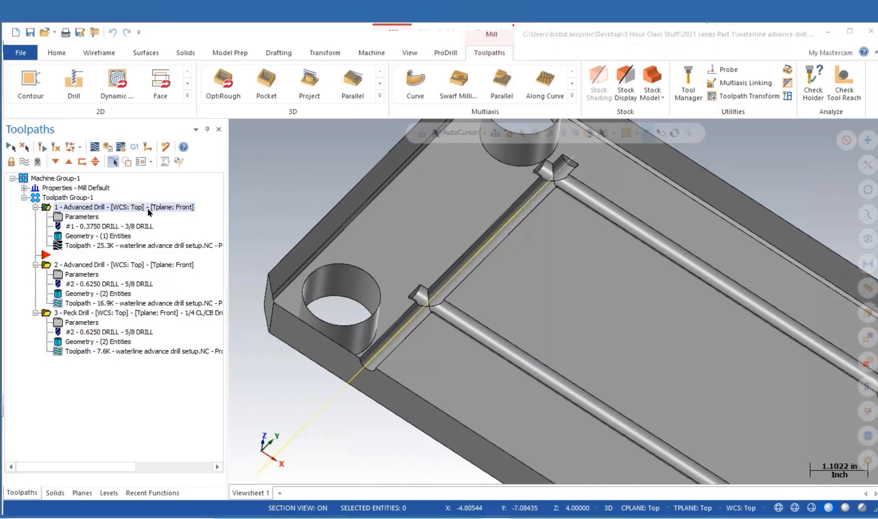
click(121, 138)
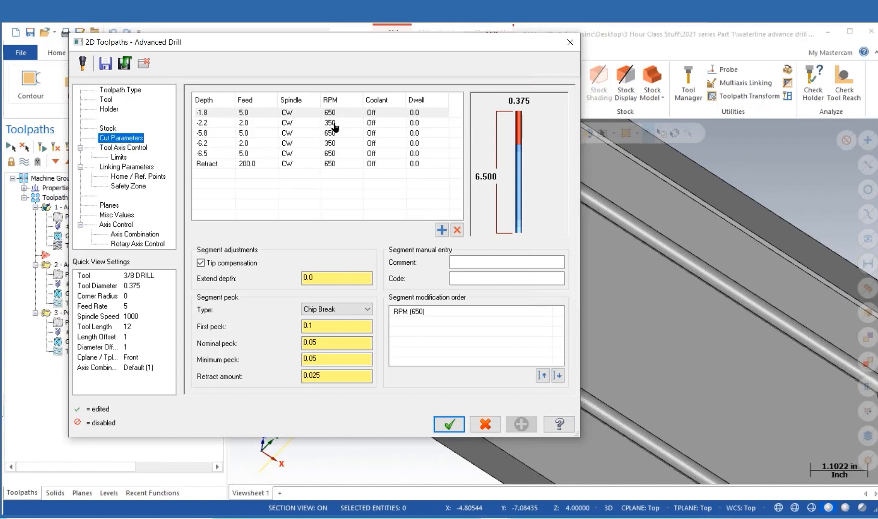
click(491, 425)
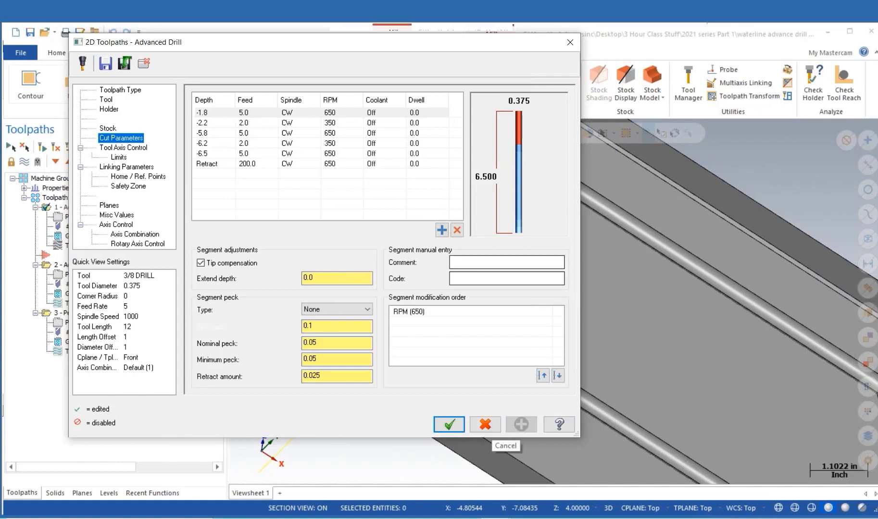
click(570, 42)
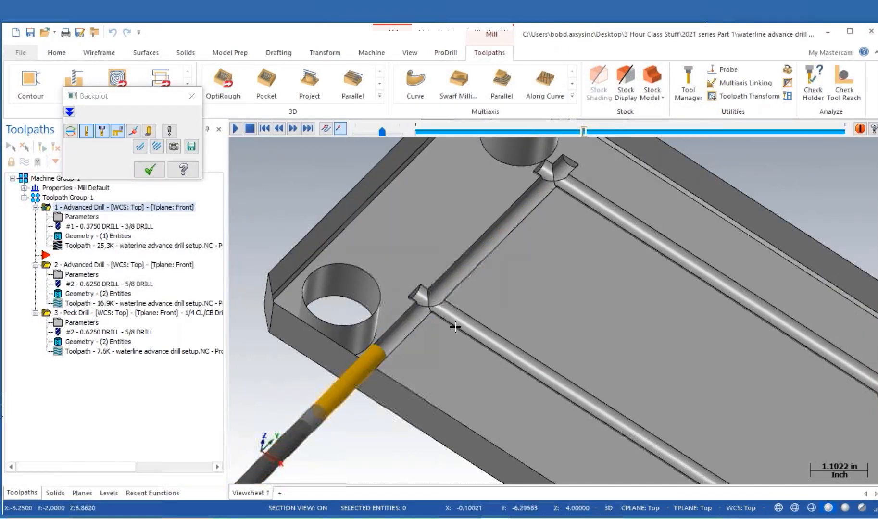
Step: Watch the backplot of the 3/8 Advanced Drill through the intersecting waterline holes, and end the backplot
scroll(455, 324, down, 1)
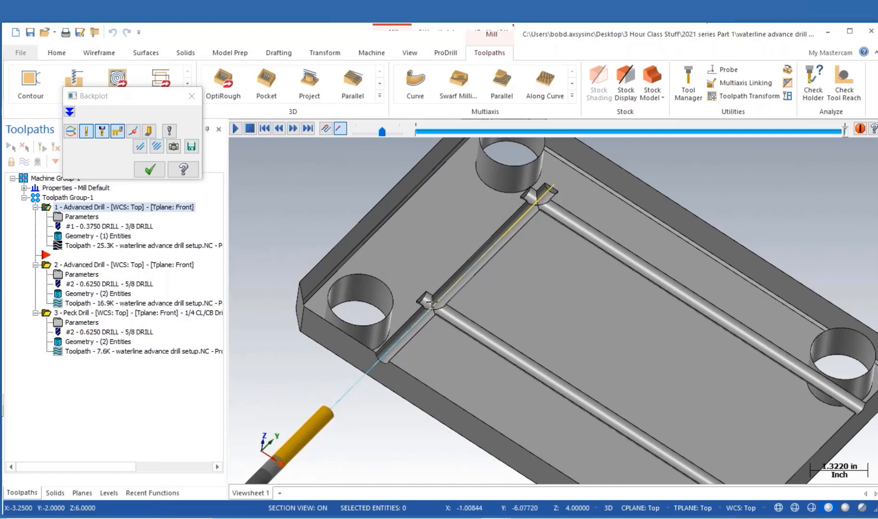
scroll(467, 332, down, 1)
middle_drag(504, 322, 504, 315)
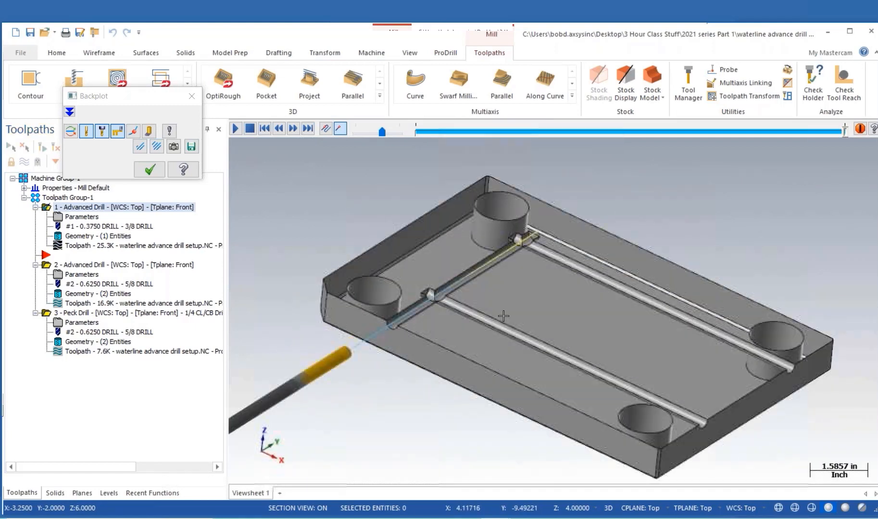
click(150, 170)
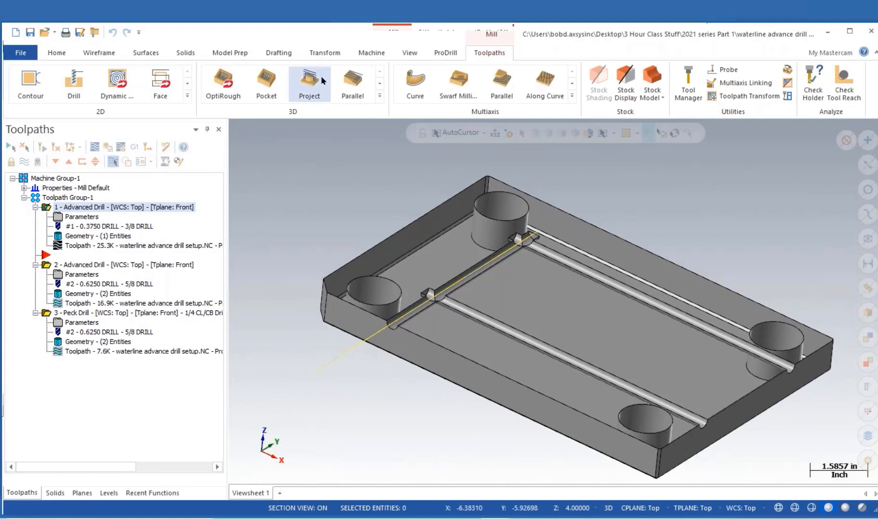
Step: Turn off the section view to show the whole block with its pocket and side holes
click(407, 54)
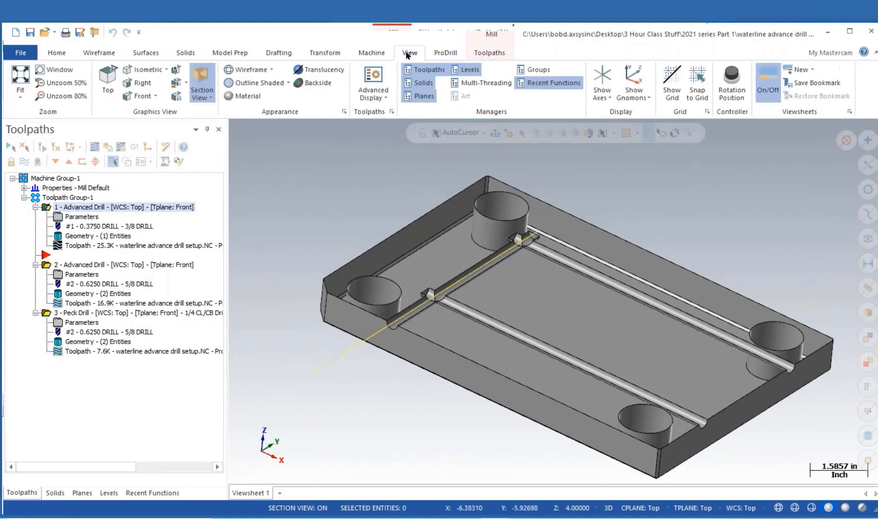
click(201, 81)
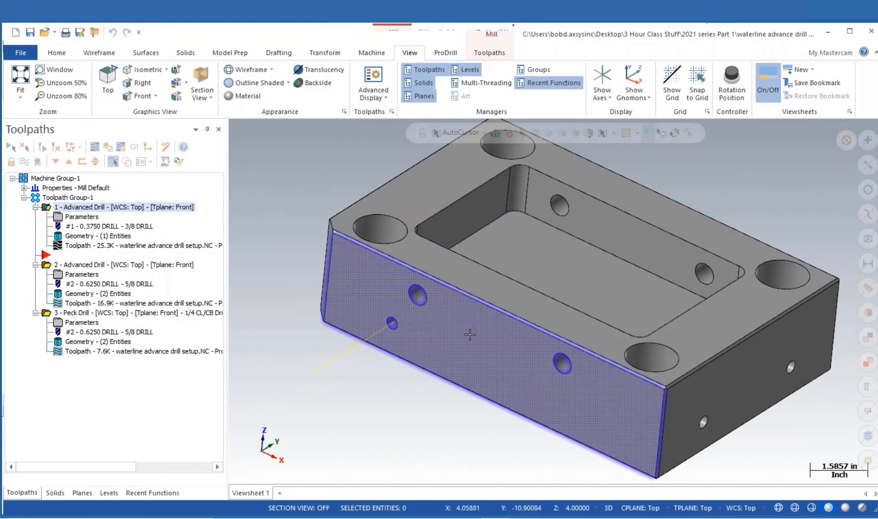
middle_drag(481, 332, 417, 309)
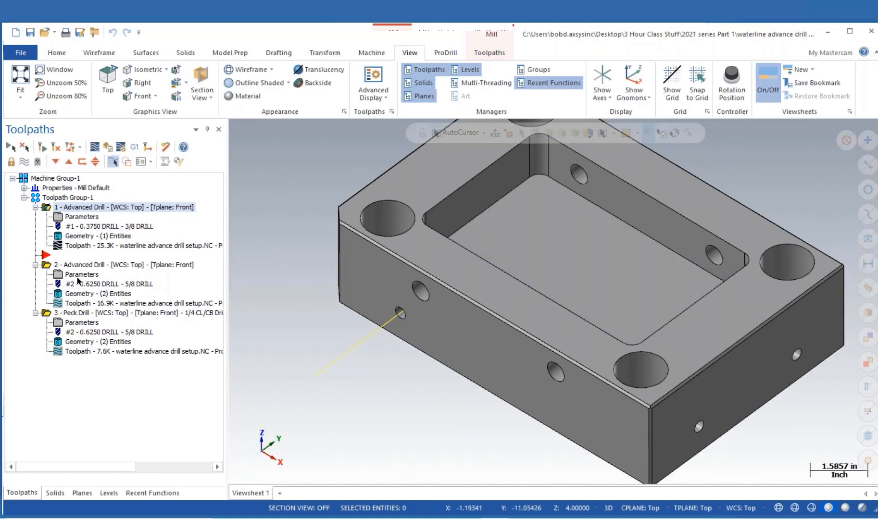
Step: Backplot the 5/8 Advanced Drill operation through the block's two opposite pocket walls and check its cycle time
click(46, 266)
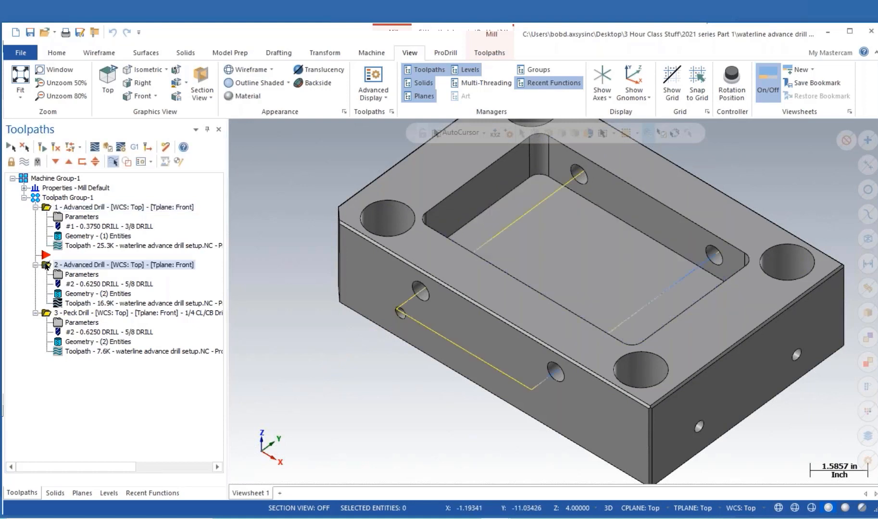
click(60, 304)
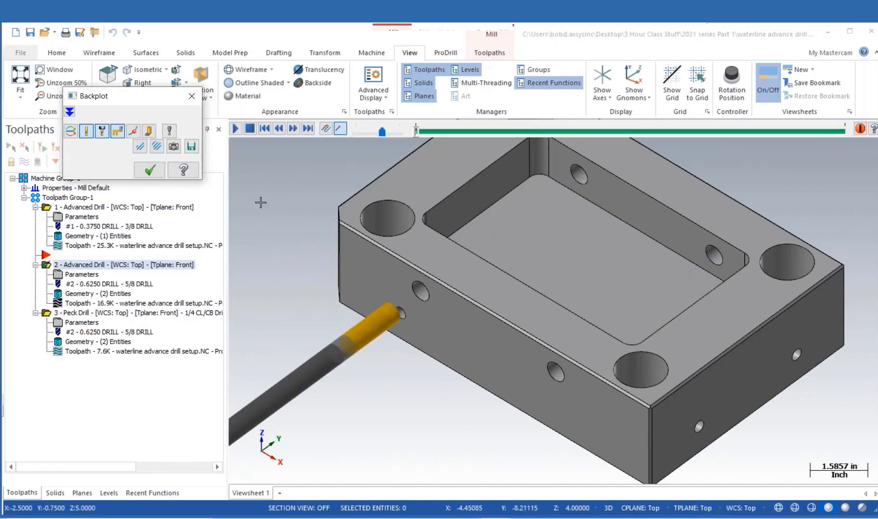
click(235, 128)
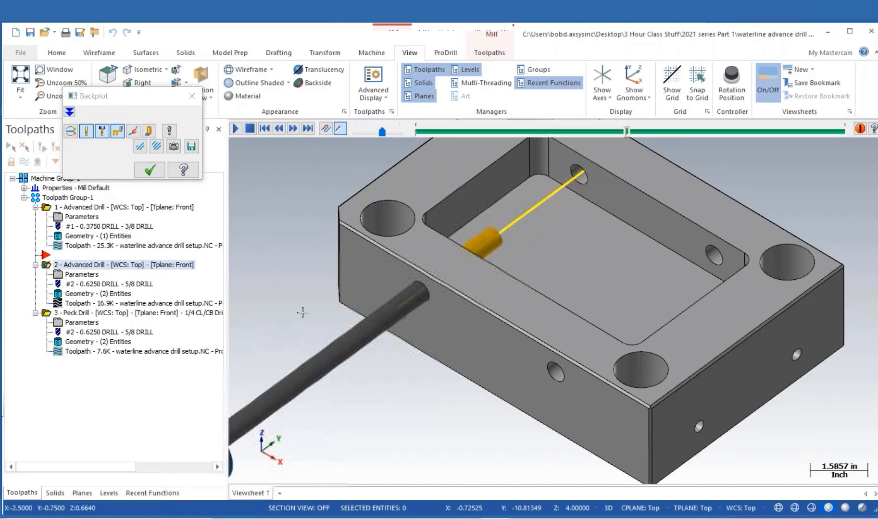
click(70, 111)
click(115, 272)
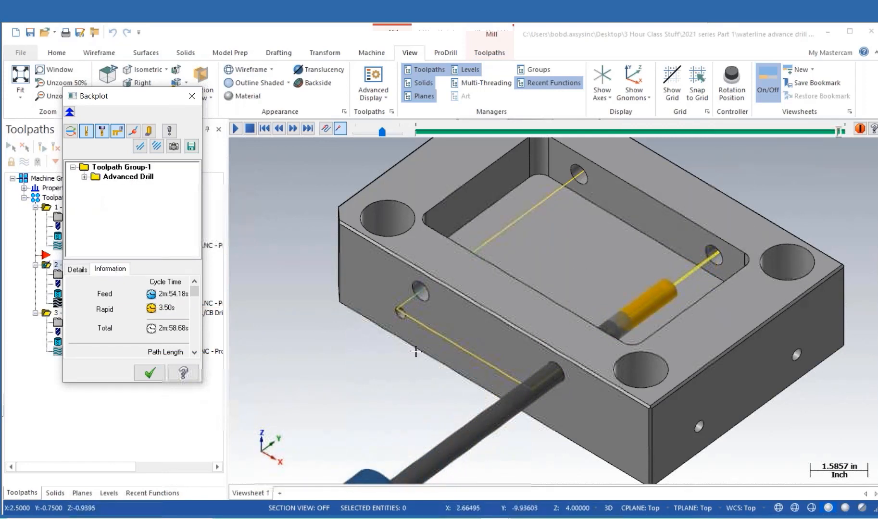
click(149, 373)
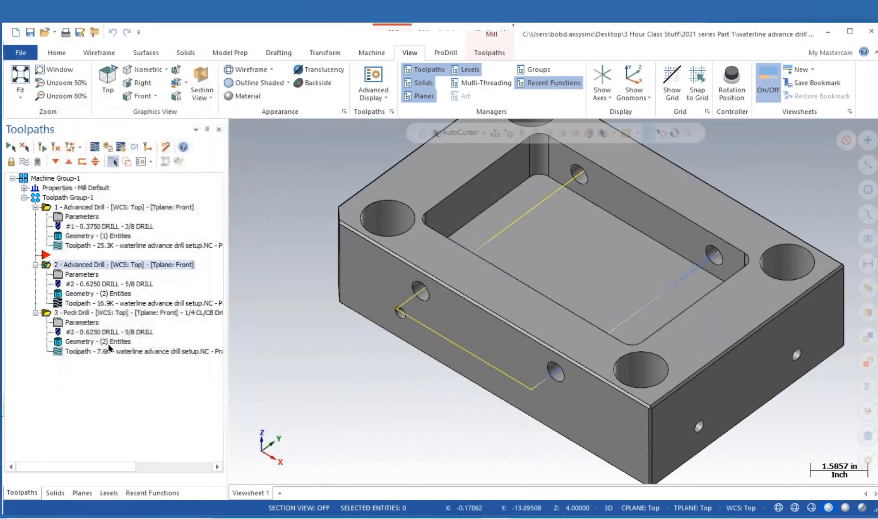
Step: Check the 5/8 Peck Drill operation's cycle time in the Backplot information for comparison with Advanced Drill
click(48, 314)
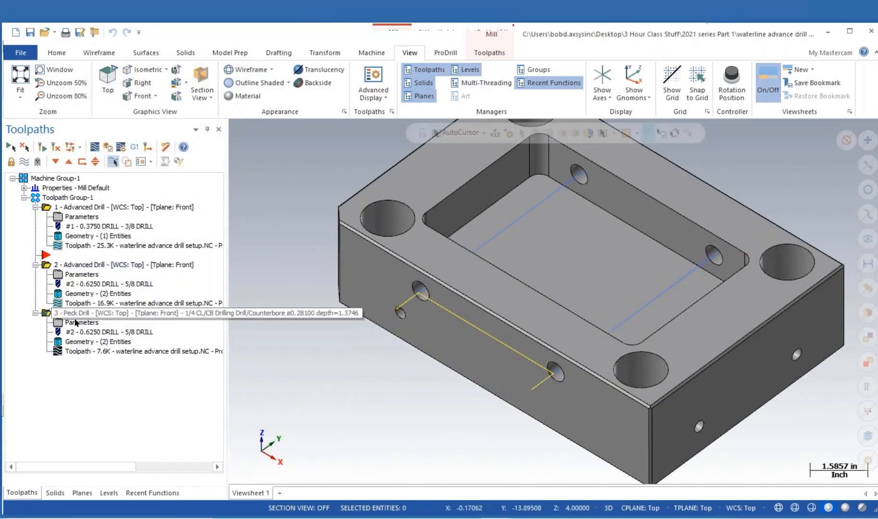
click(58, 351)
click(113, 270)
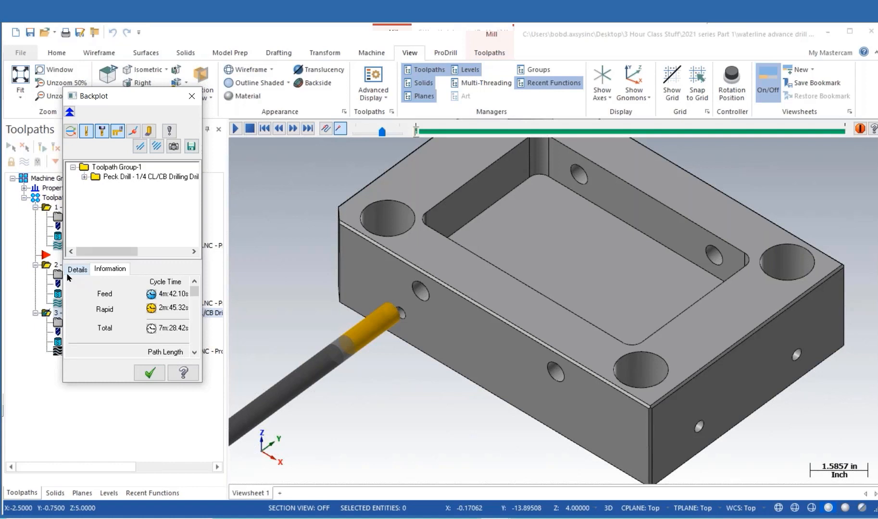
click(149, 373)
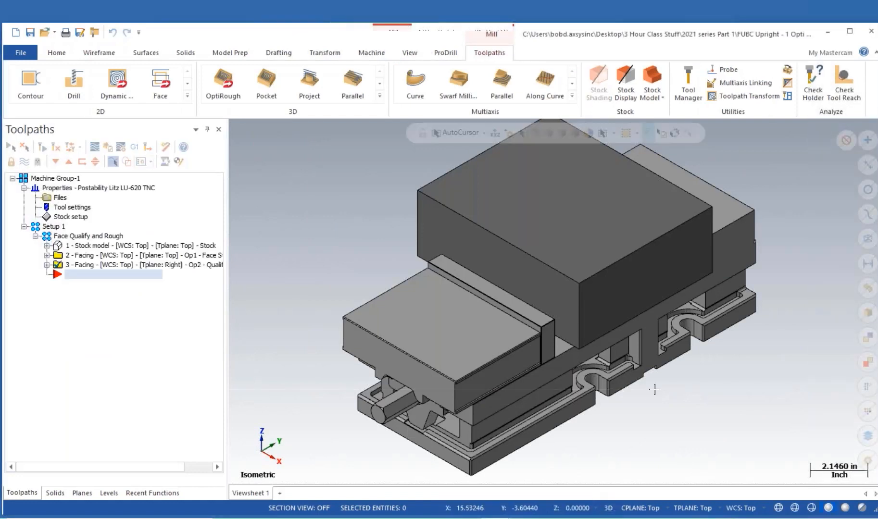
Step: Hide the Stock level to expose the upright in the vise in the FUBC Upright file
click(109, 493)
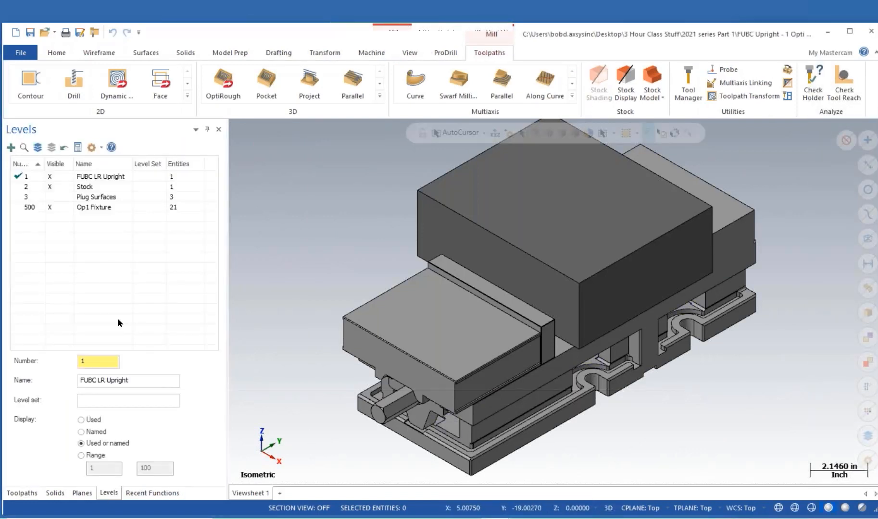
click(55, 186)
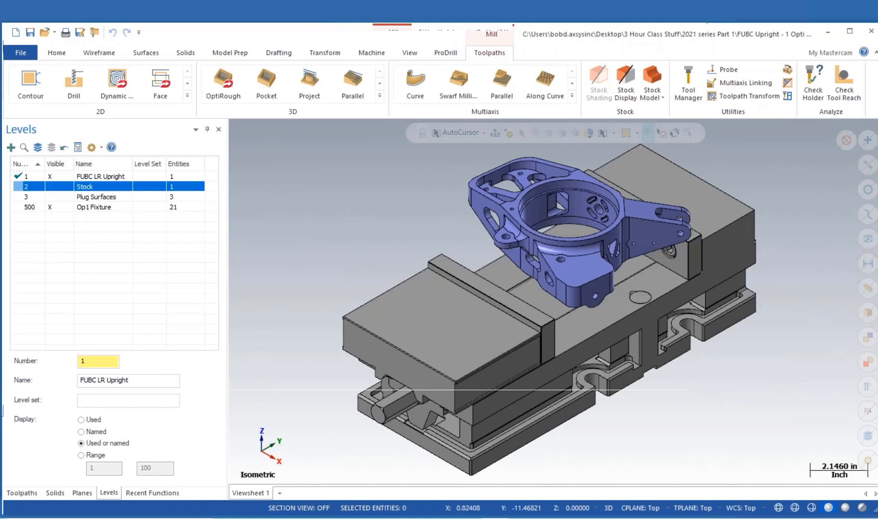
middle_drag(457, 336, 745, 363)
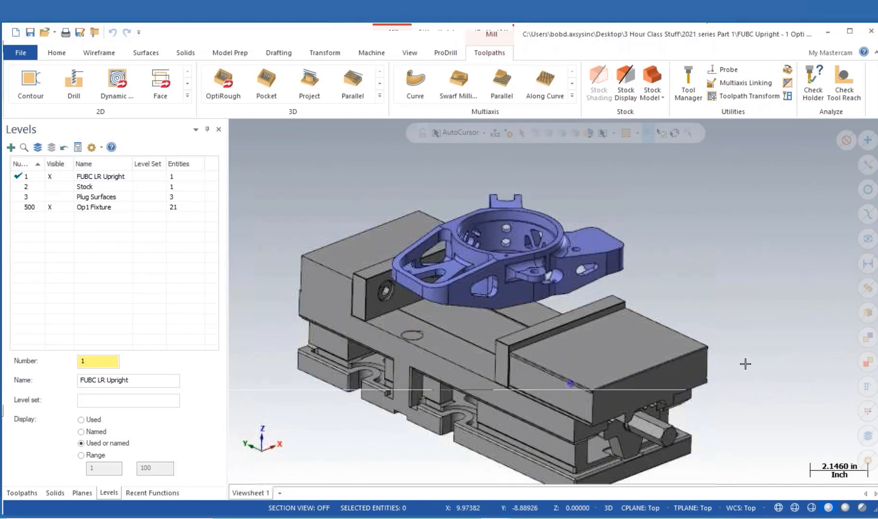
scroll(629, 348, up, 3)
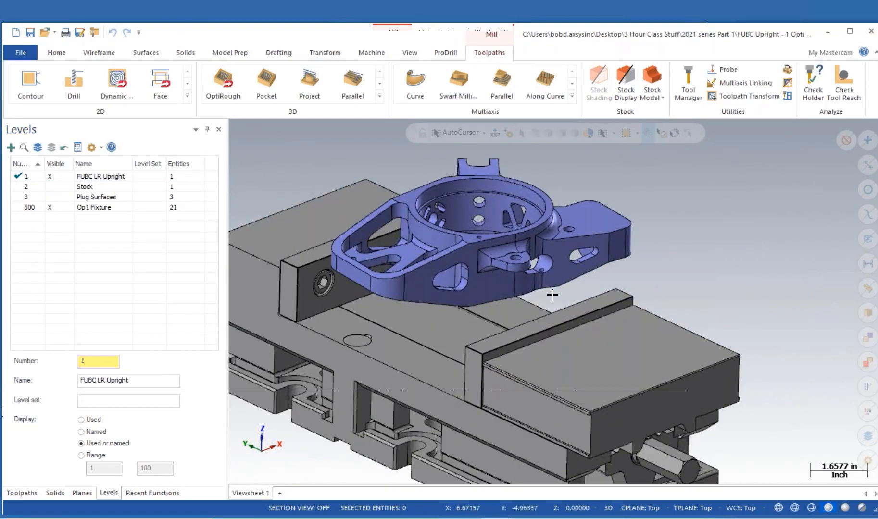
middle_drag(554, 296, 612, 331)
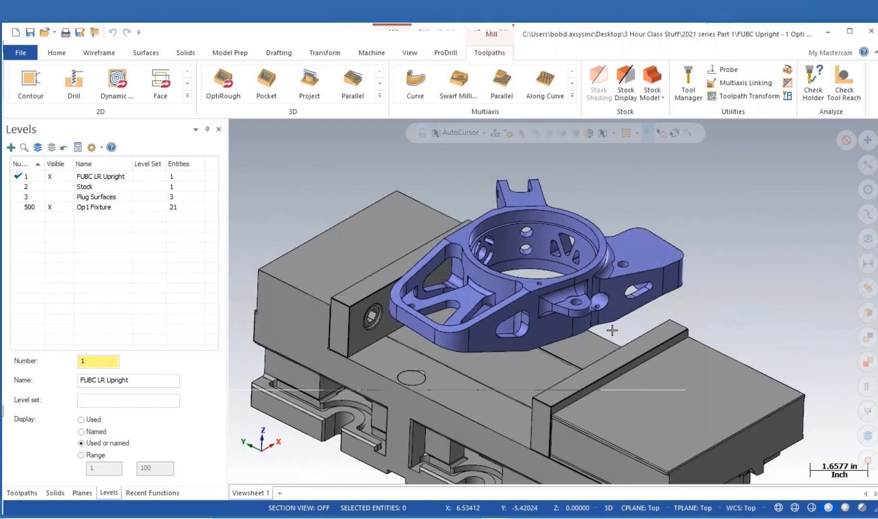
Step: Create a Dynamic OptiRough toolpath and set the machining geometry's wall stock and floor stock to 0.015
click(21, 493)
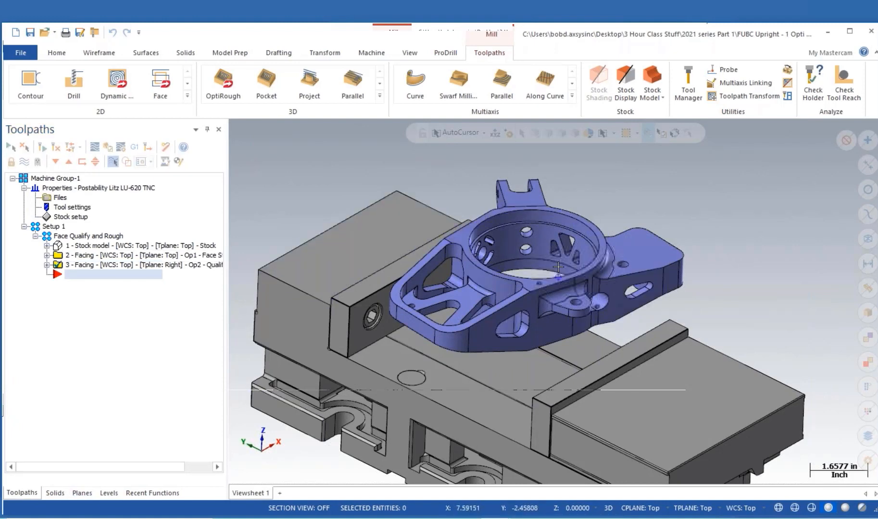
middle_drag(626, 310, 606, 303)
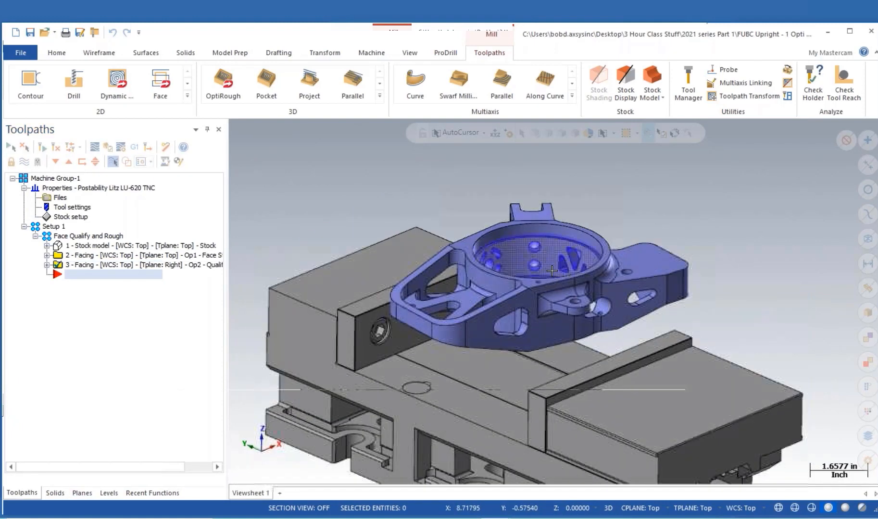
click(218, 81)
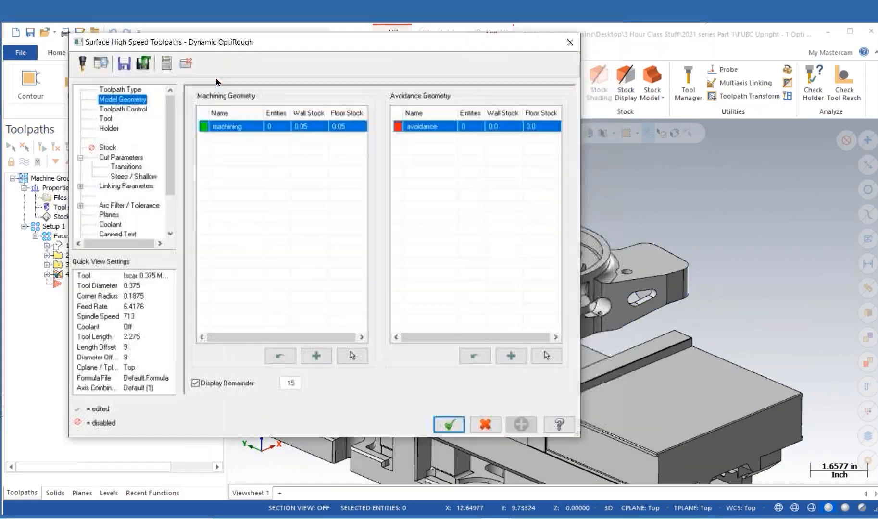
double_click(309, 128)
text(.)
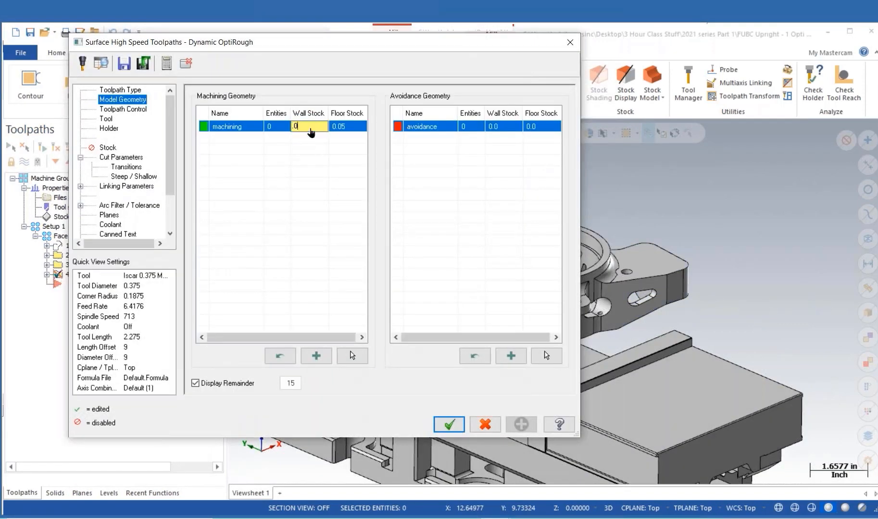
text(015)
click(344, 129)
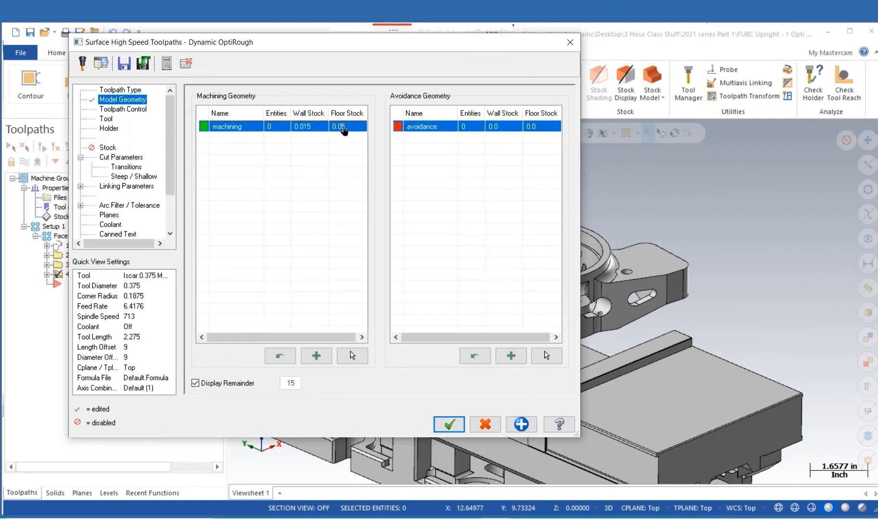
double_click(345, 129)
text(.015)
key(Return)
Step: Select the entire upright solid body as the OptiRough machining geometry
click(353, 356)
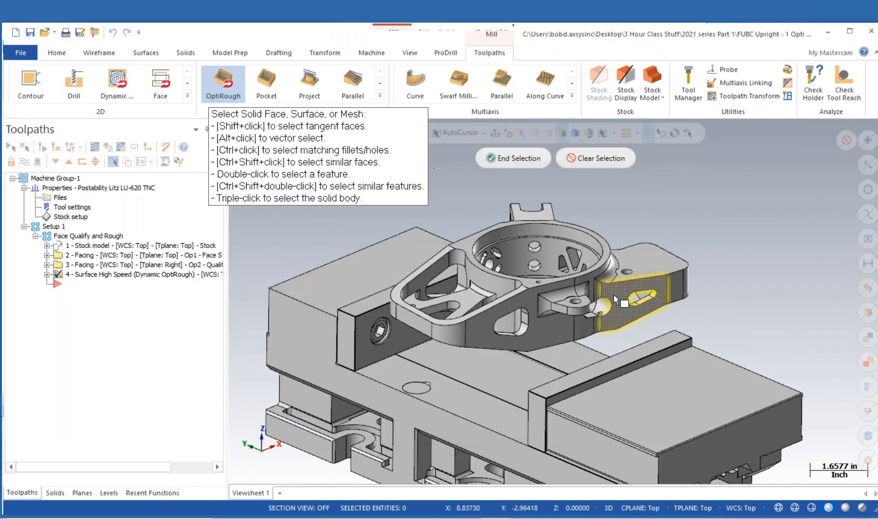
triple_click(613, 295)
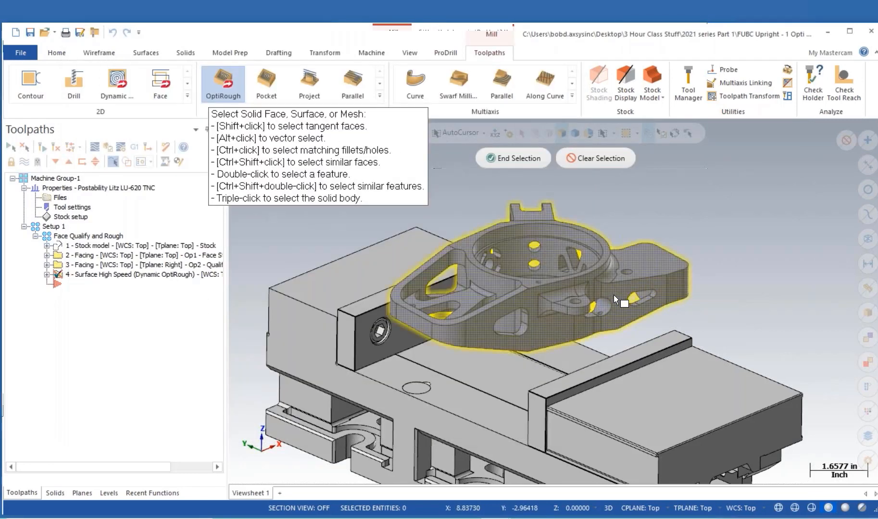
click(525, 163)
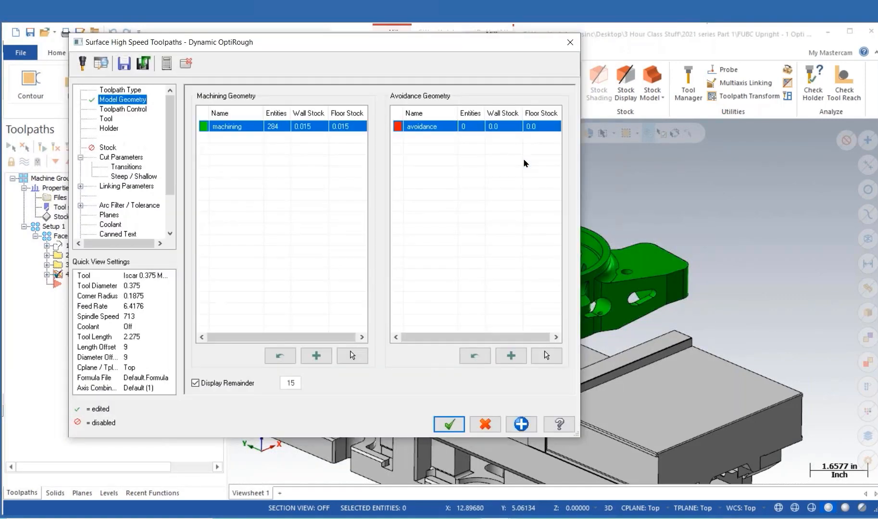
Step: Show the Stock level and chain the top face of the stock block as the toolpath's containment boundary
click(128, 110)
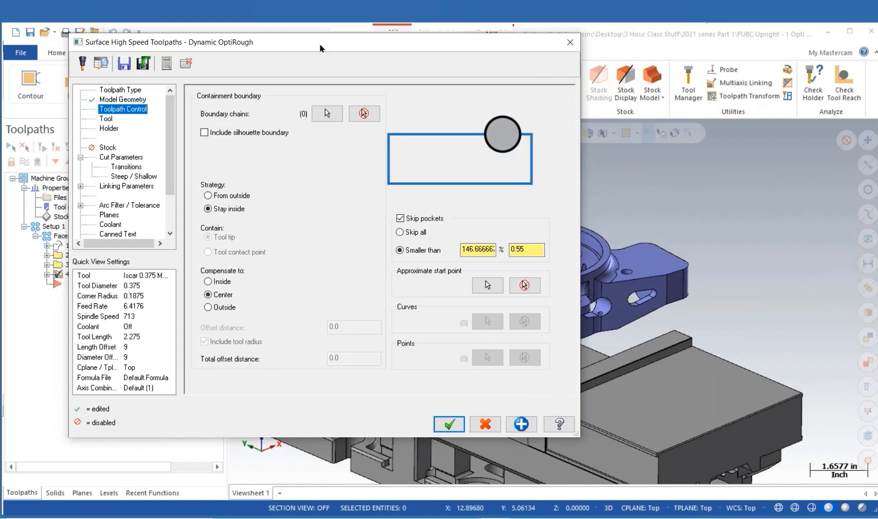
drag(320, 48, 395, 54)
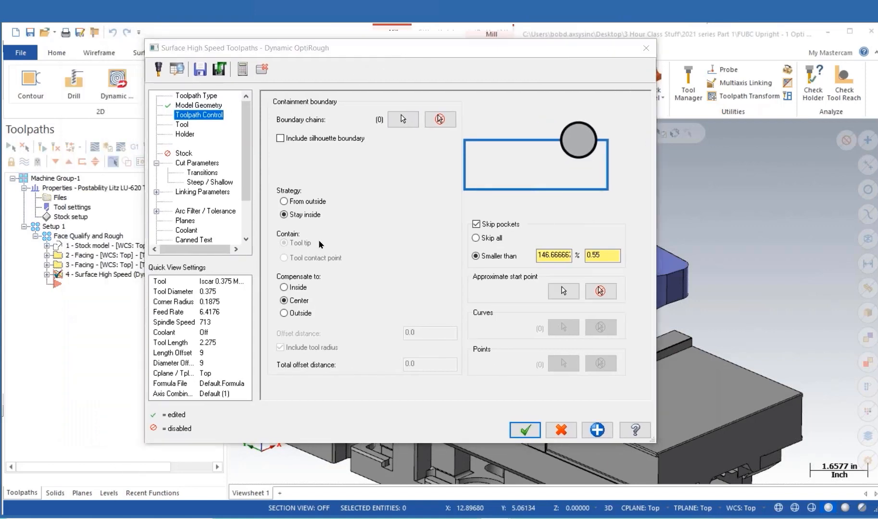
click(403, 119)
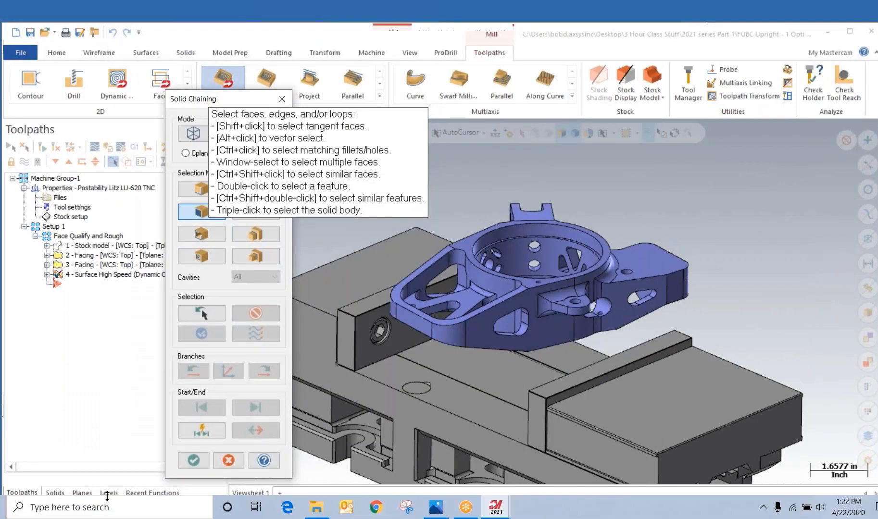
click(108, 492)
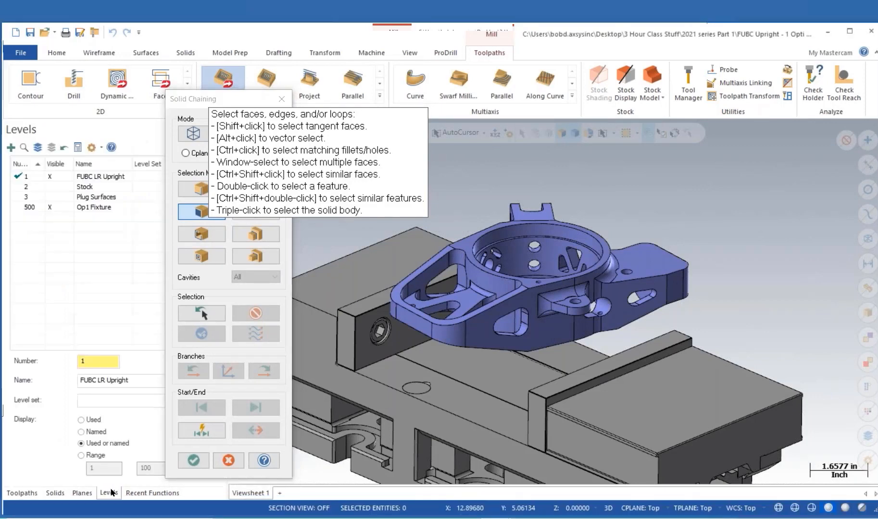
click(51, 187)
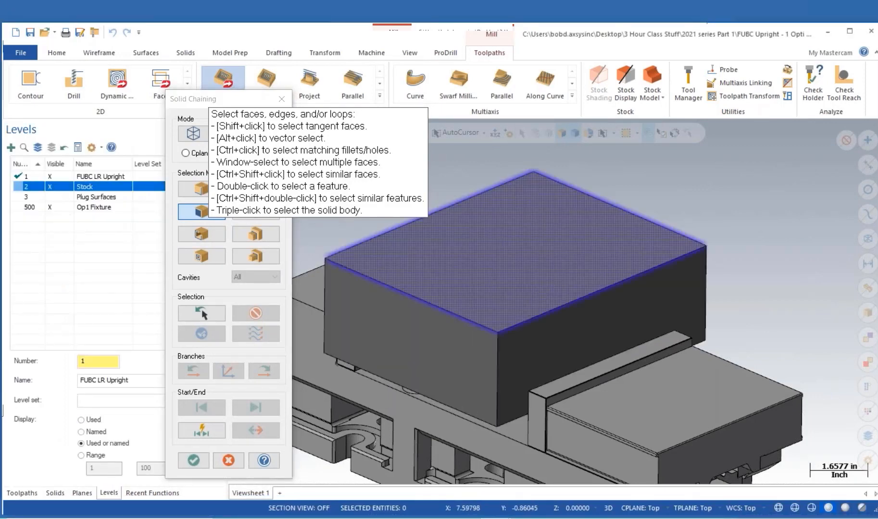
click(486, 327)
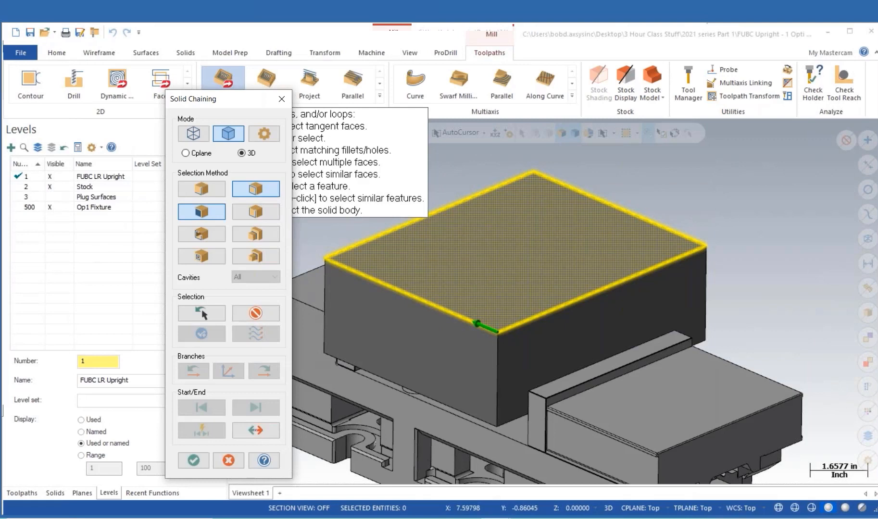
click(193, 461)
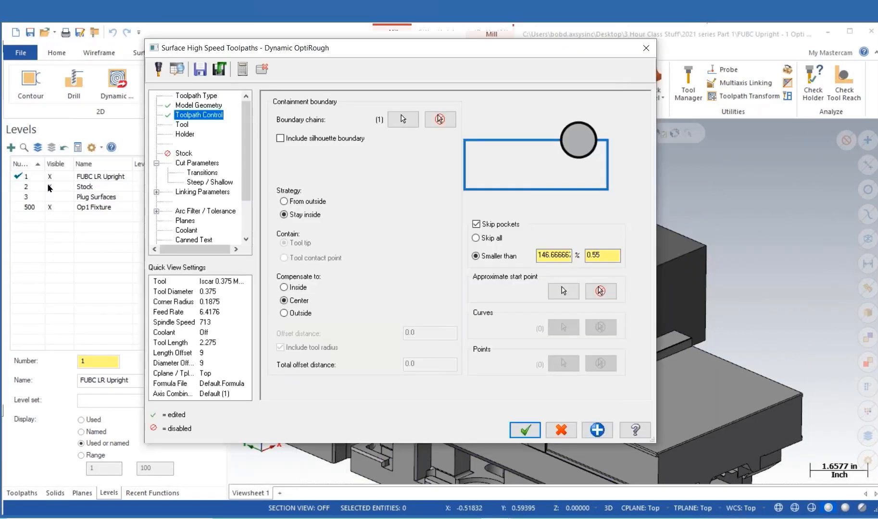
Step: Choose tool 2, the Iscar 0.750 ChatterFree 0.12R, for the OptiRough toolpath and set the stepover to 50%
click(182, 125)
click(390, 140)
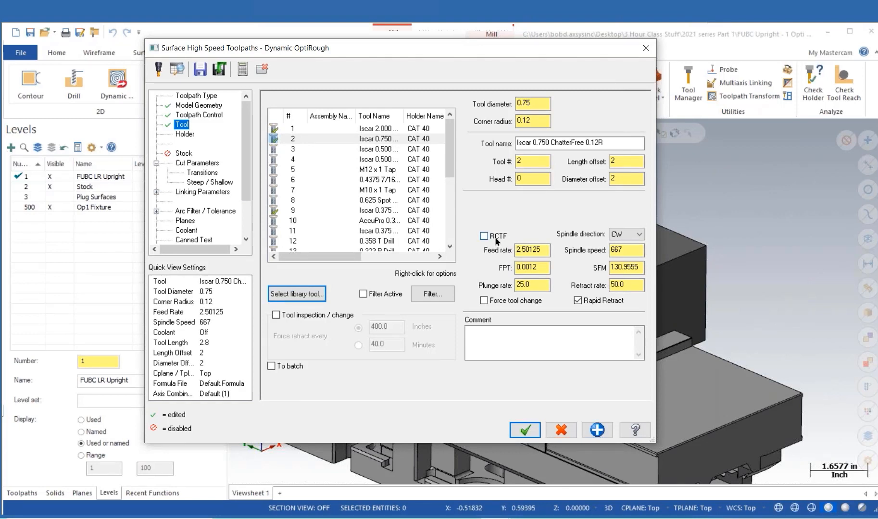
click(201, 166)
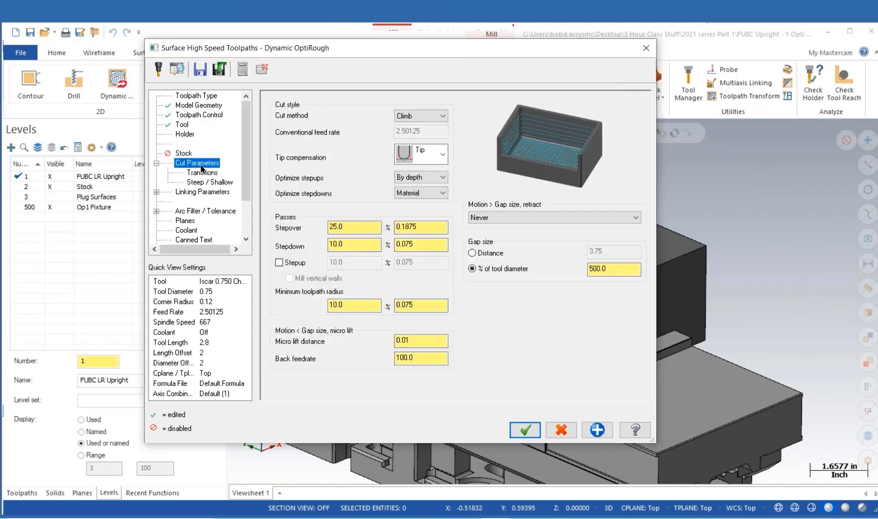
double_click(334, 226)
text(50)
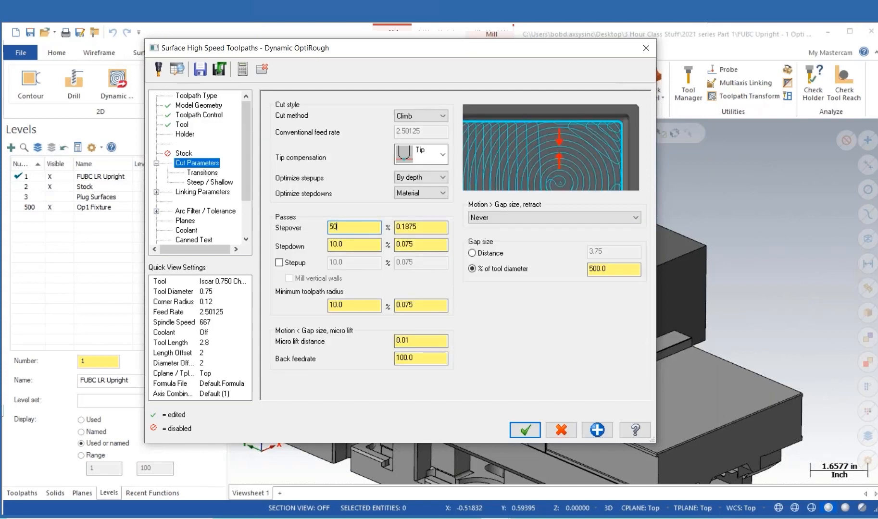
key(Return)
Step: Set the 0.750 ChatterFree tool's surface speed to 650 SFM and its feed per tooth to 0.004
click(183, 126)
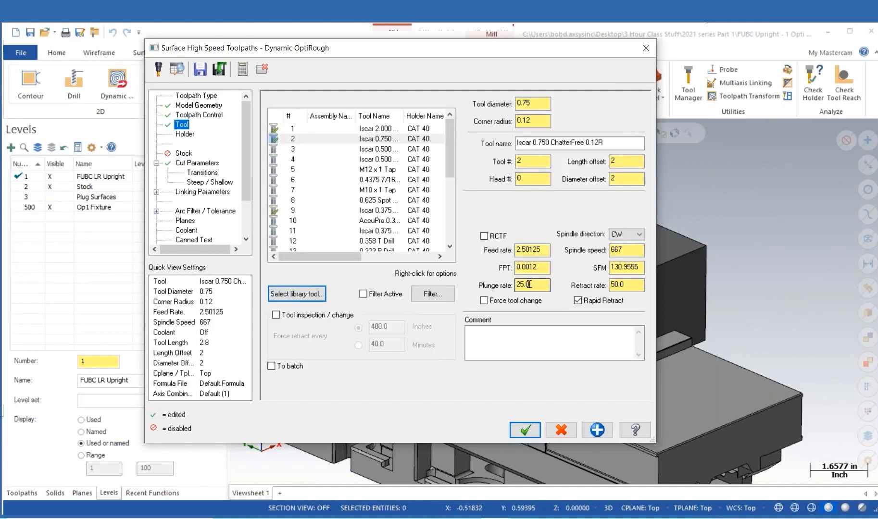
drag(642, 267, 576, 267)
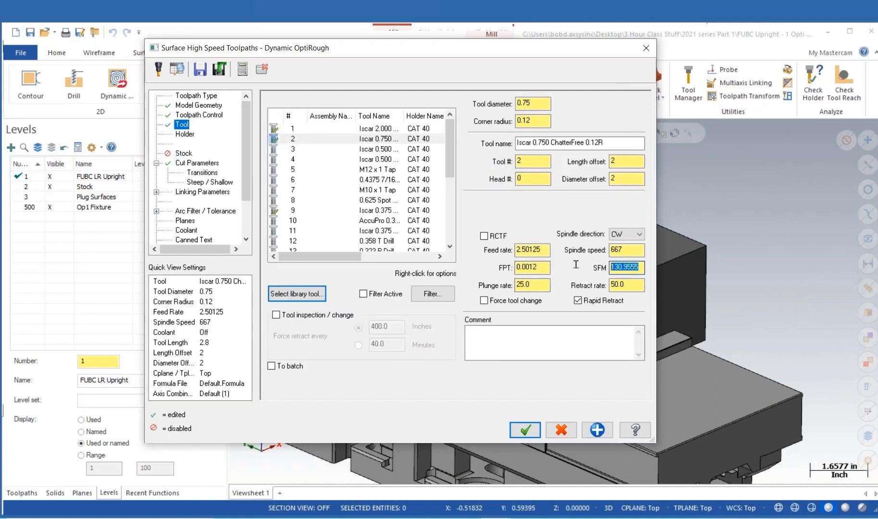
text(650)
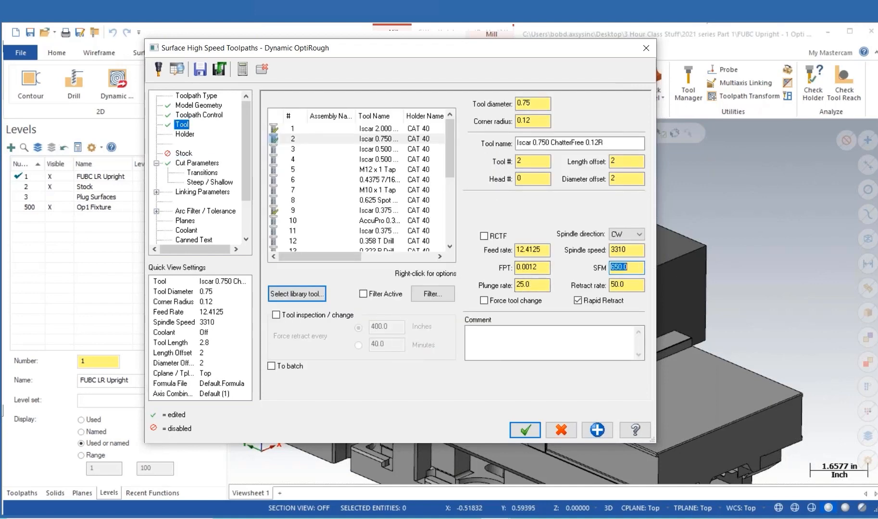
key(Tab)
text(.0)
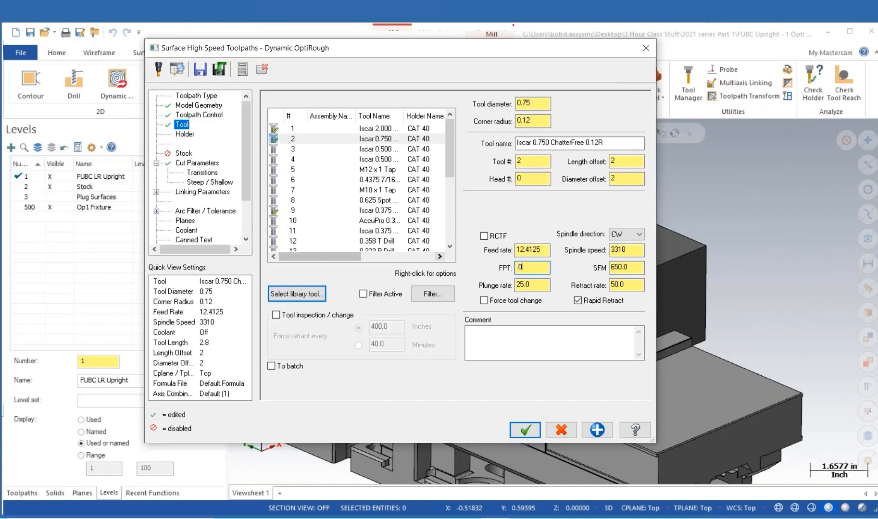
text(04)
key(Return)
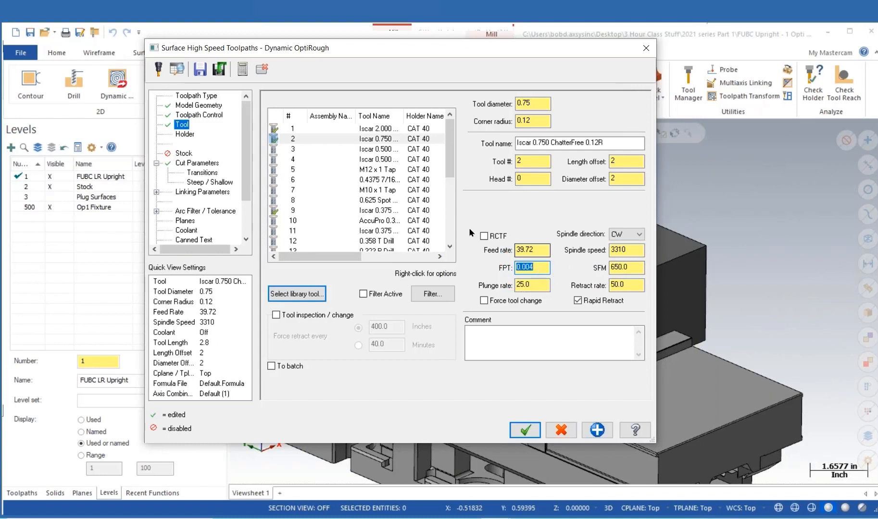
Step: Toggle RCTF to compare the feed rate and spindle speed with and without it, and leave RCTF enabled
click(484, 236)
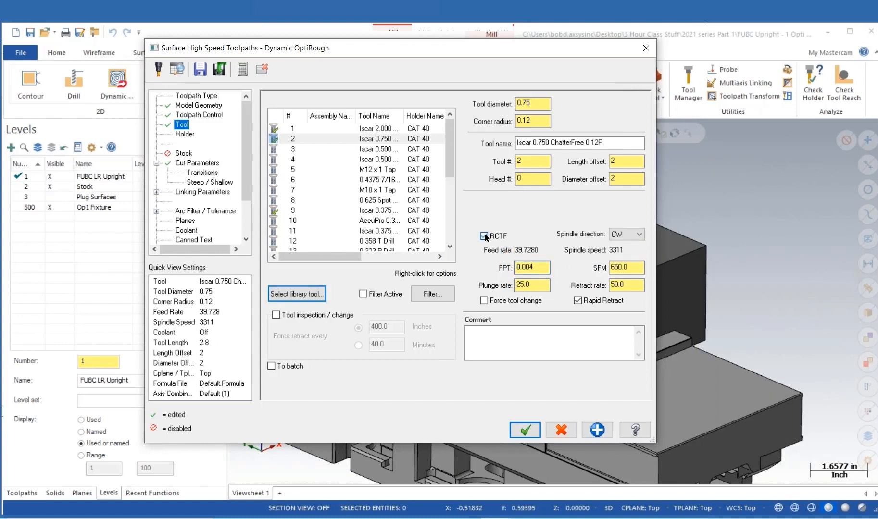
click(484, 236)
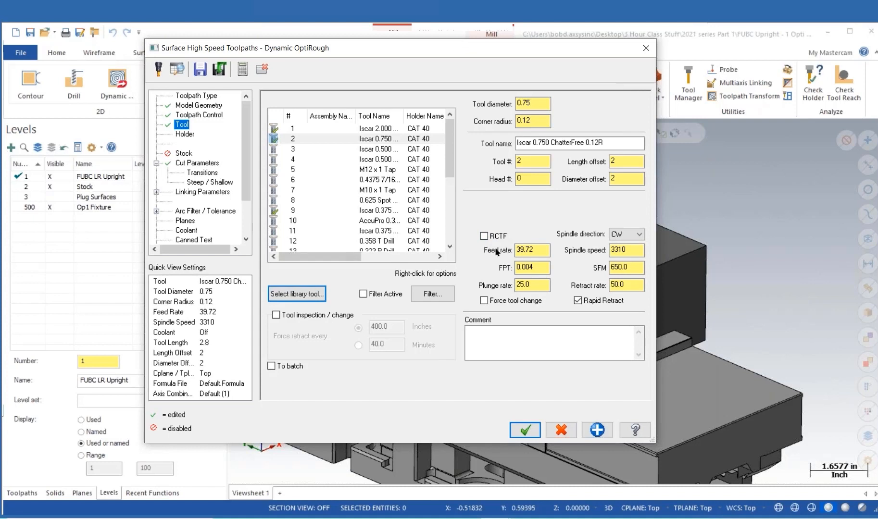
click(539, 249)
click(627, 250)
click(483, 236)
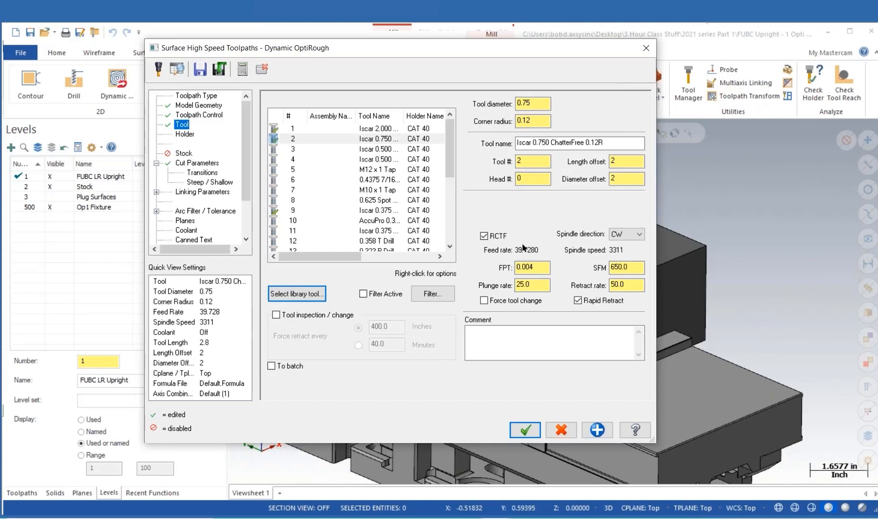
Step: Set the stepover to 25% and check the RCTF-adjusted feed rate in the tool settings
click(197, 163)
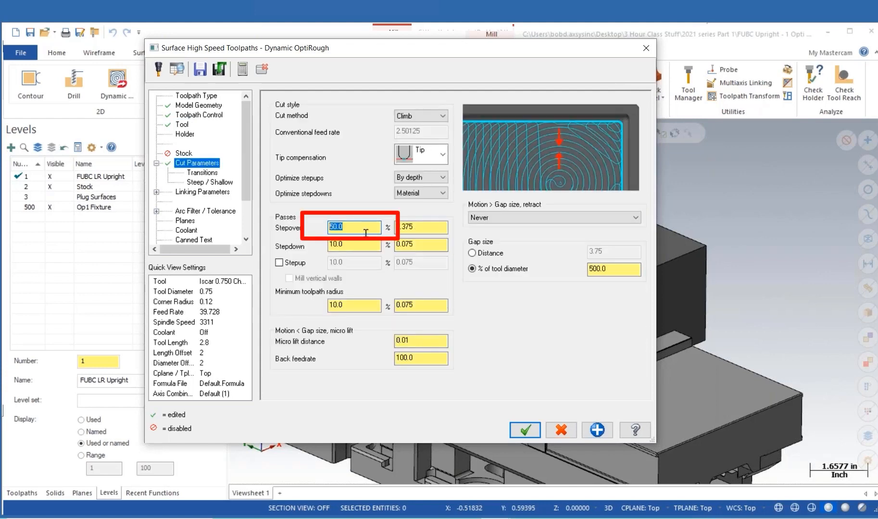
text(25)
key(Return)
click(185, 126)
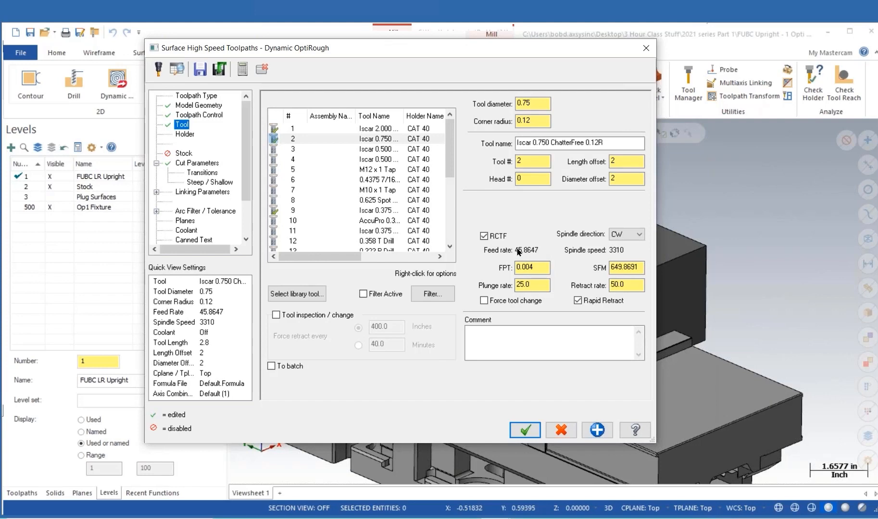
Step: Reduce the stepover to 10% and check how RCTF adjusts the tool's feed rate
click(200, 162)
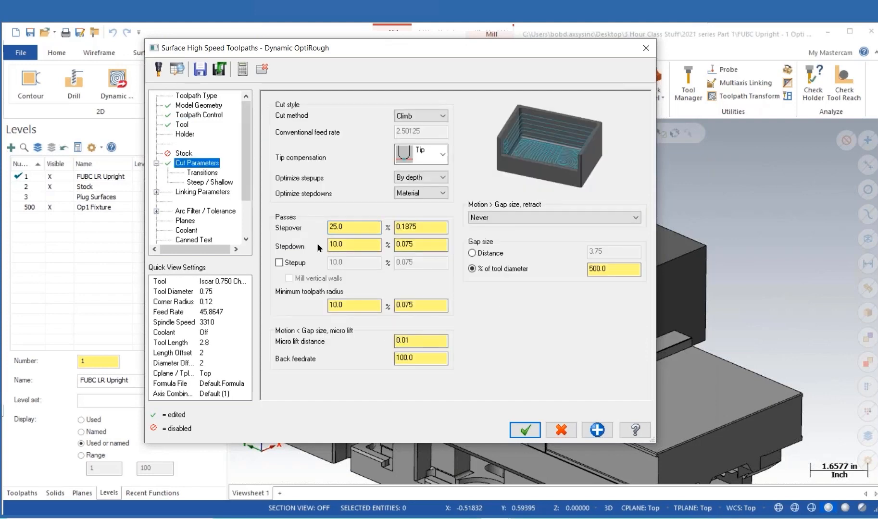
double_click(341, 227)
text(1)
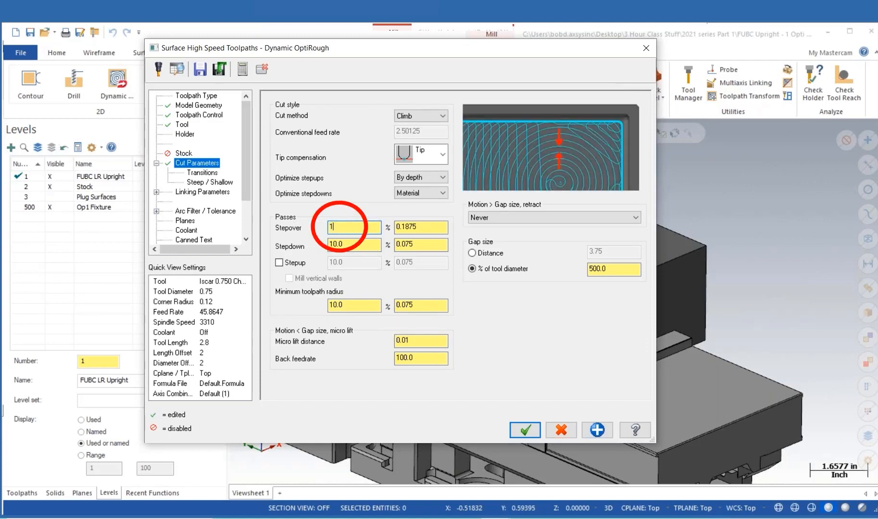
text(0.0)
key(Return)
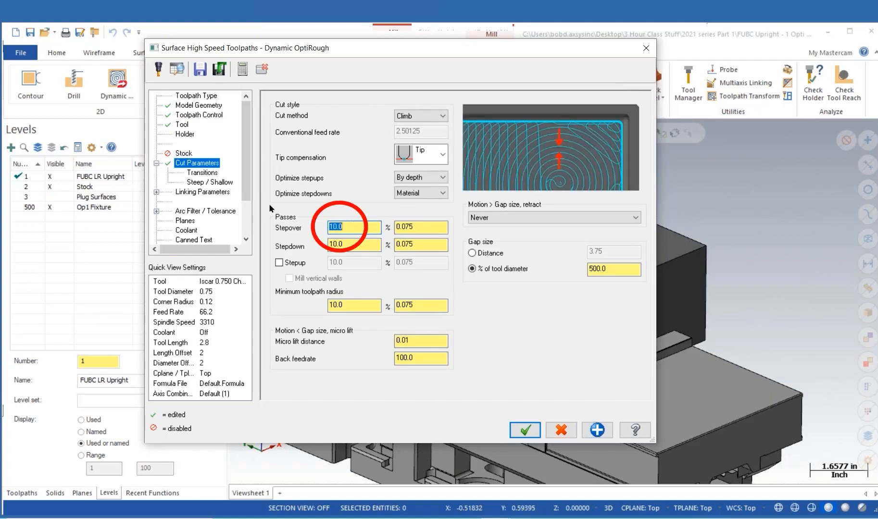
click(182, 124)
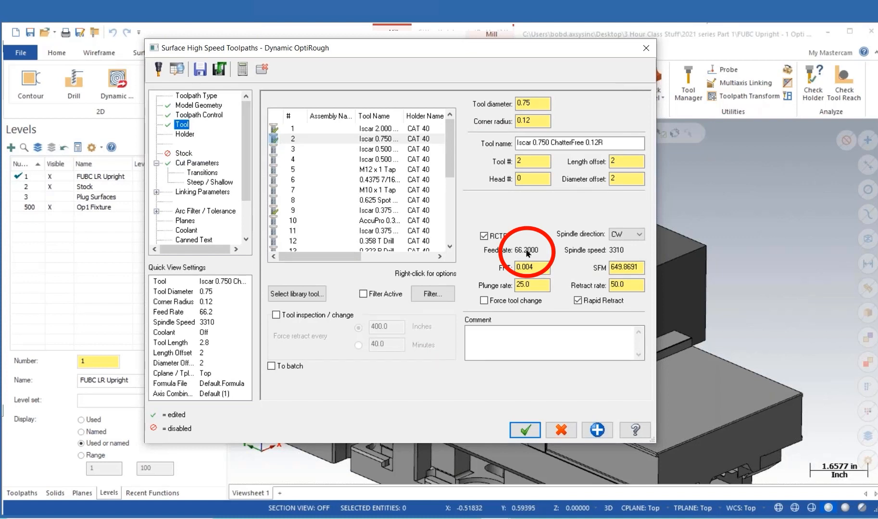
Step: Return the stepover to 25% and set the stepdown to 200% of the tool diameter
click(201, 163)
double_click(348, 227)
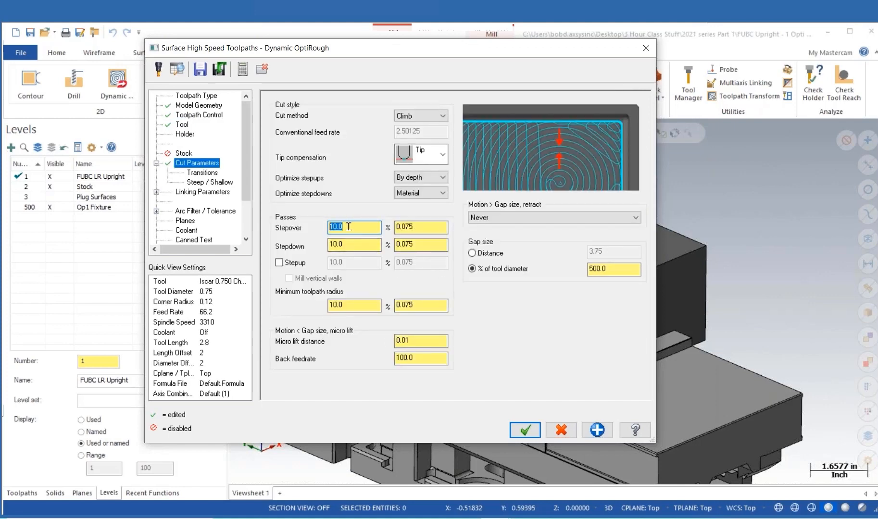
text(25)
double_click(347, 244)
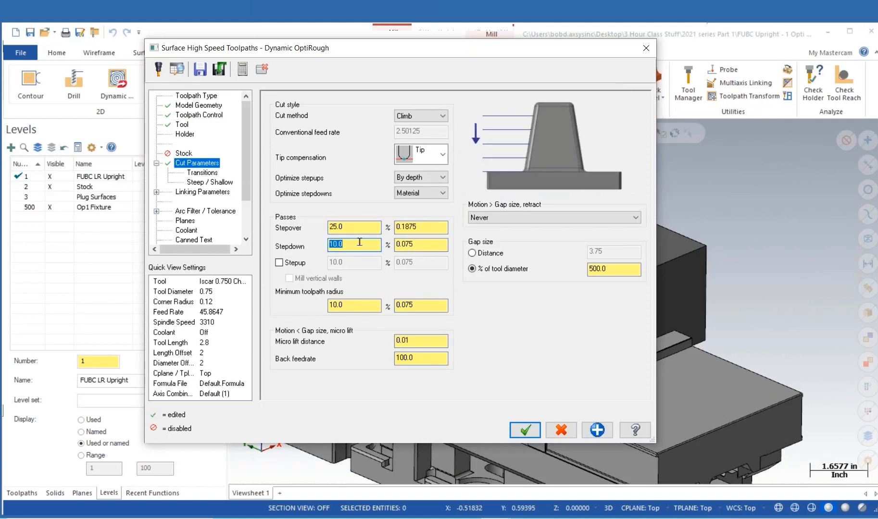
text(200)
Step: Enable Stepup, and set the stepdown distance to 1.0 and the stepup distance to 0.1
click(279, 263)
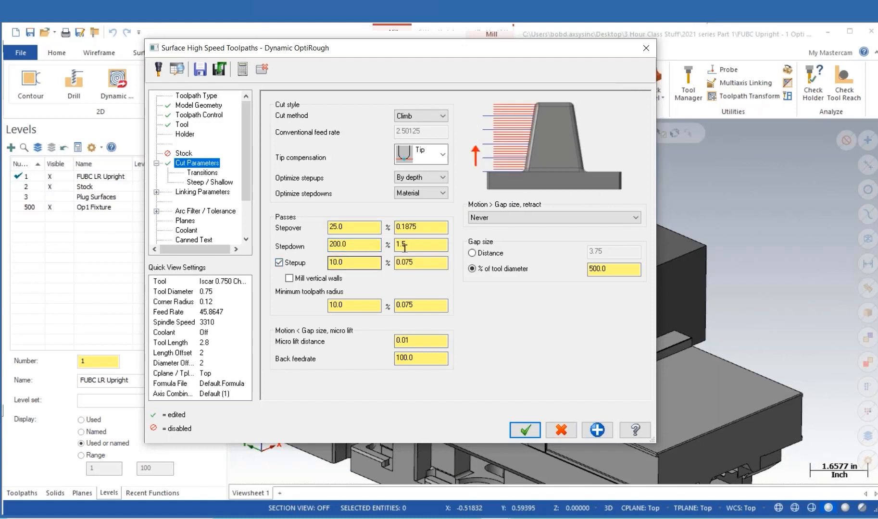
key(Tab)
text(1)
key(Return)
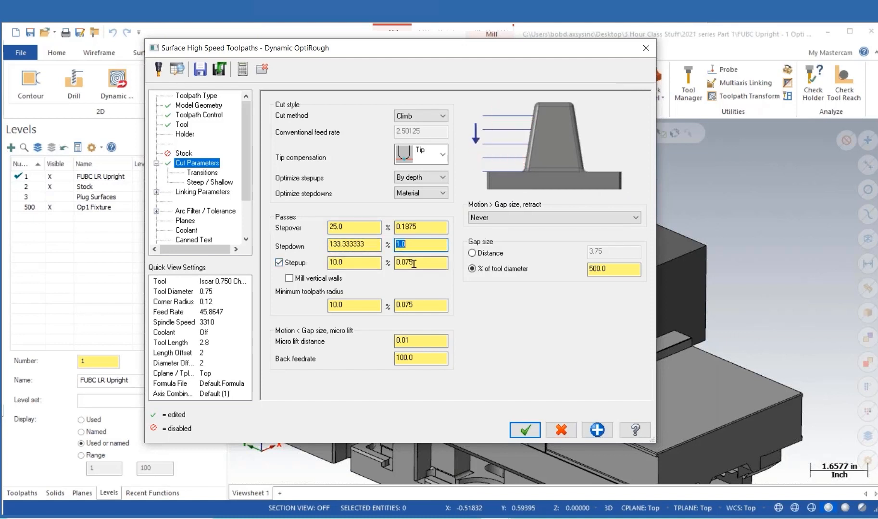
drag(415, 264, 361, 262)
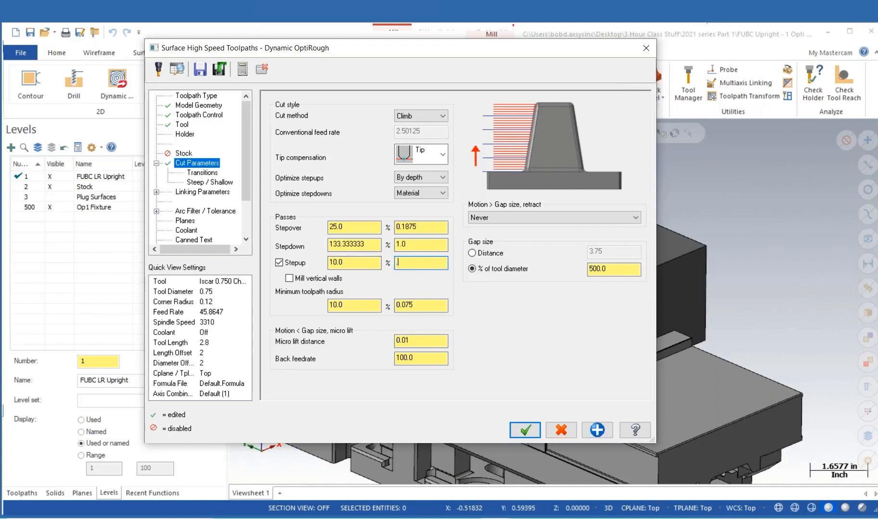
text(.1)
key(Return)
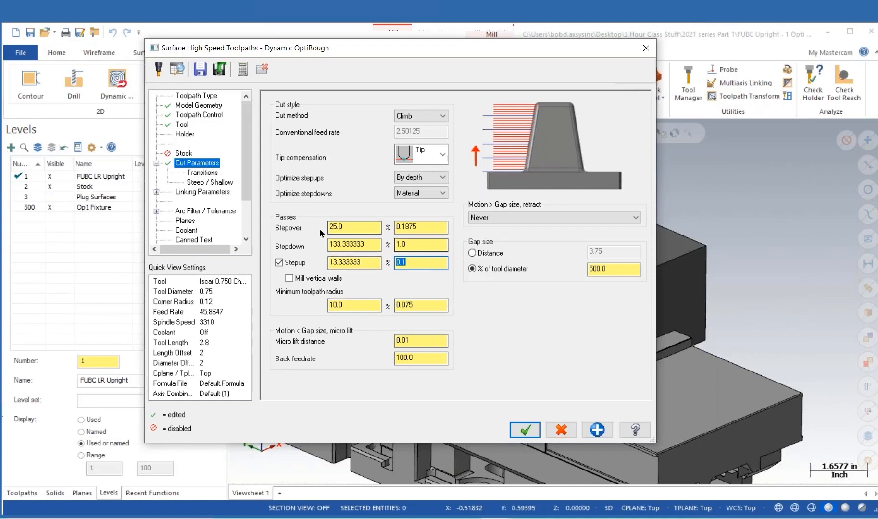
Step: Set the helix entry radius to 0.35 and the entry Z clearance to 0.05 in the transition settings
click(202, 173)
double_click(431, 147)
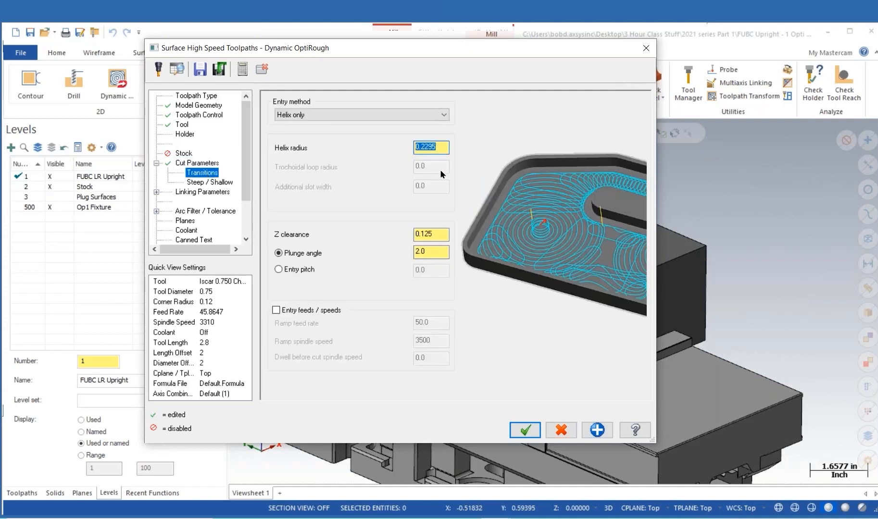
text(.35)
key(Return)
key(Tab)
text(.05)
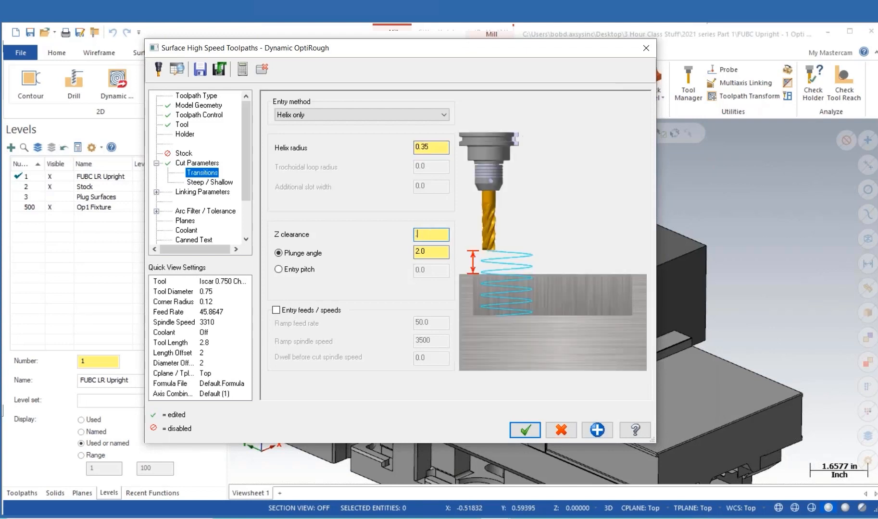
key(Return)
Step: Change the containment boundary strategy to From outside in the toolpath control settings
click(202, 164)
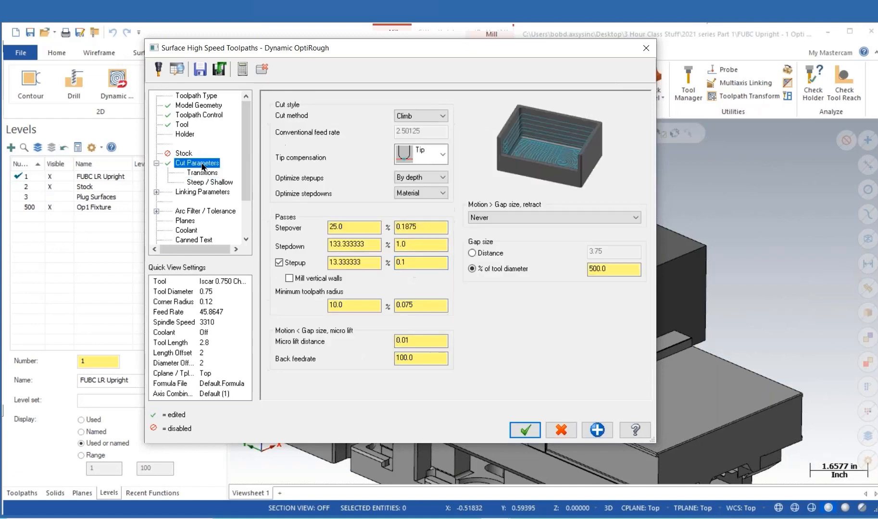
click(201, 115)
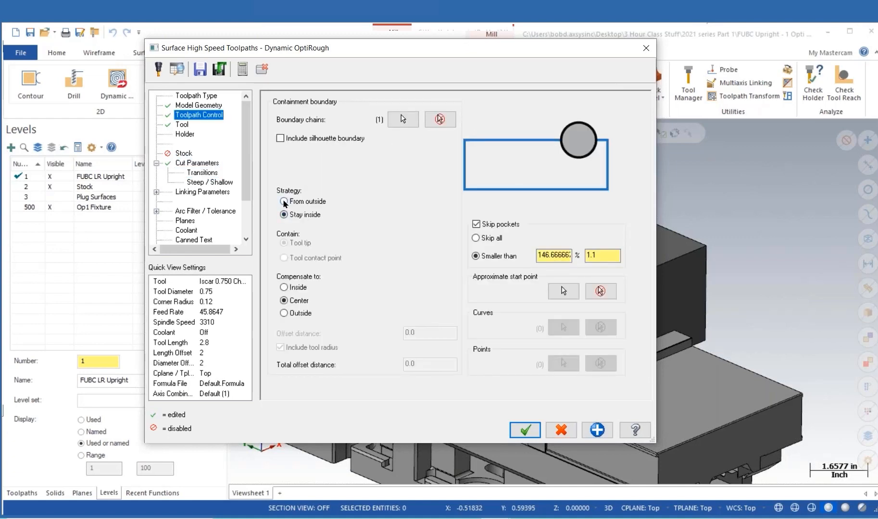
click(284, 202)
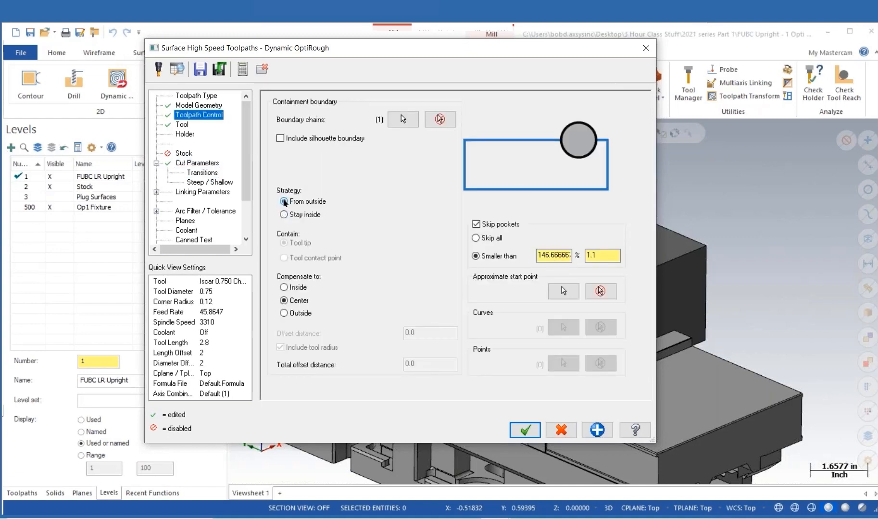
Step: Turn off Skip pockets, and set the minimum Z depth to 3.0 from the Z coordinate of the stock's top corner
click(476, 224)
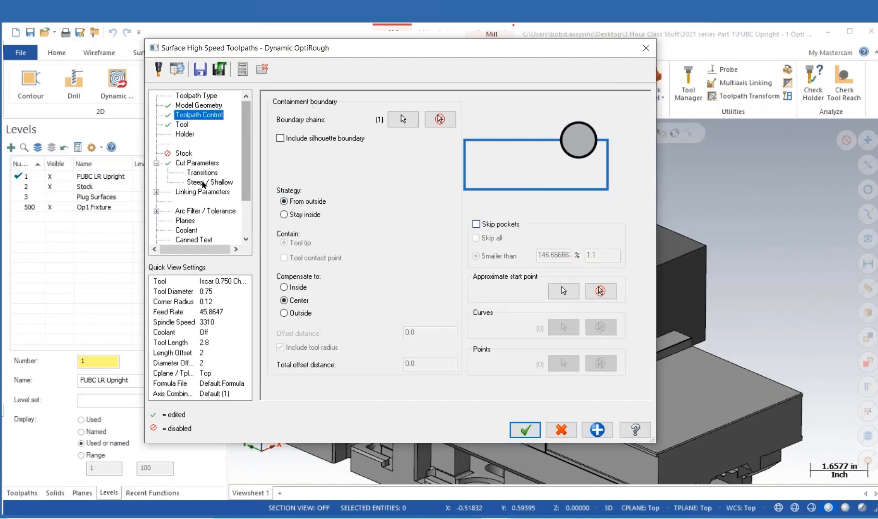
click(218, 183)
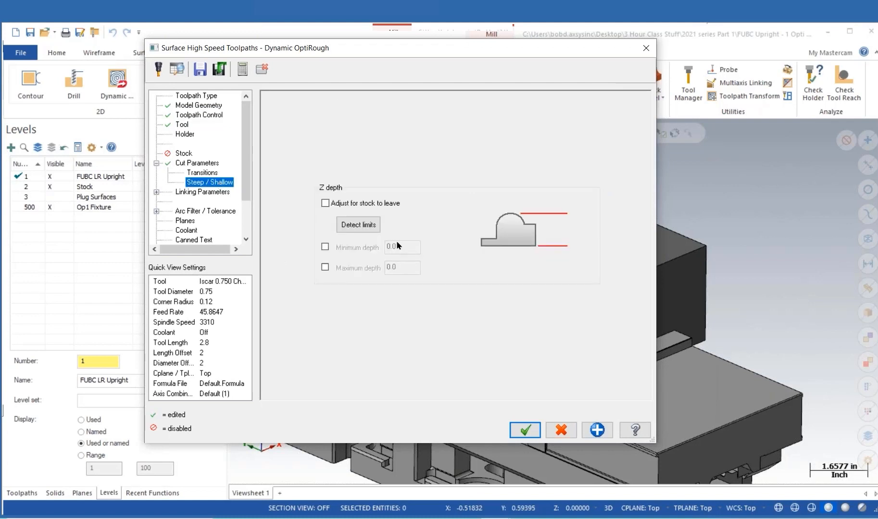
click(358, 224)
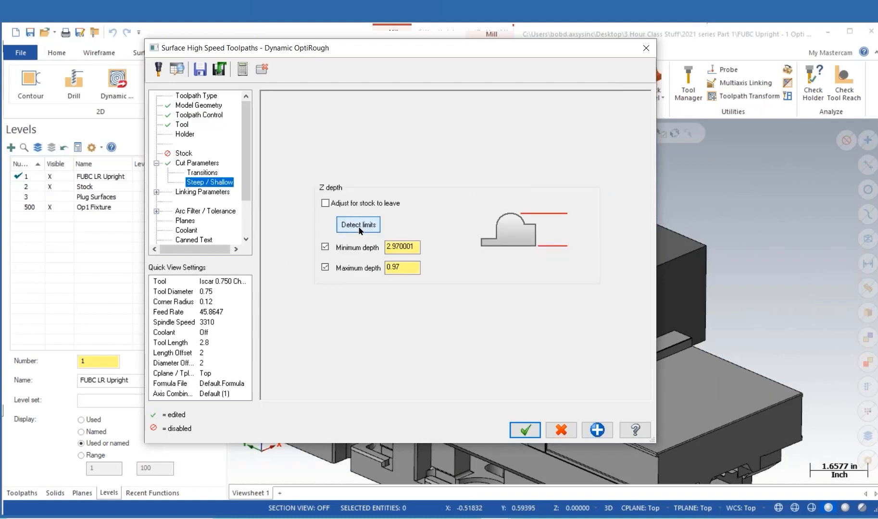
right_click(414, 247)
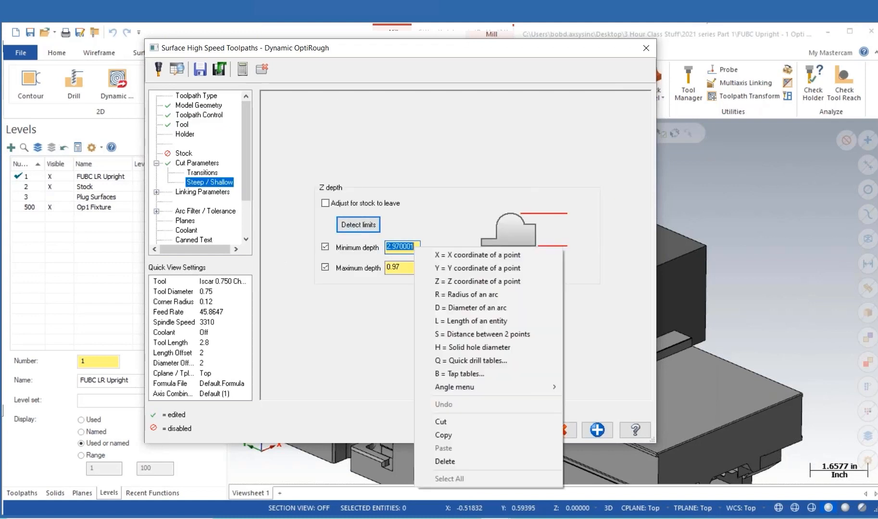
click(455, 281)
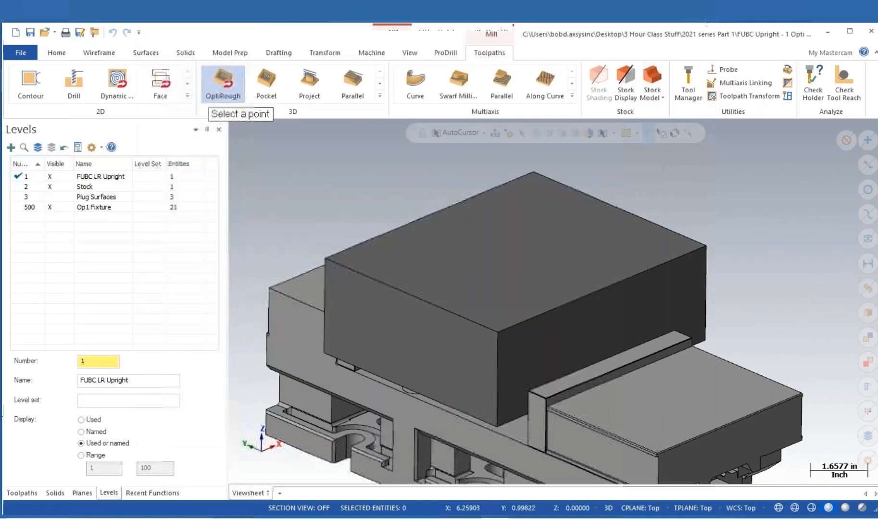
click(500, 335)
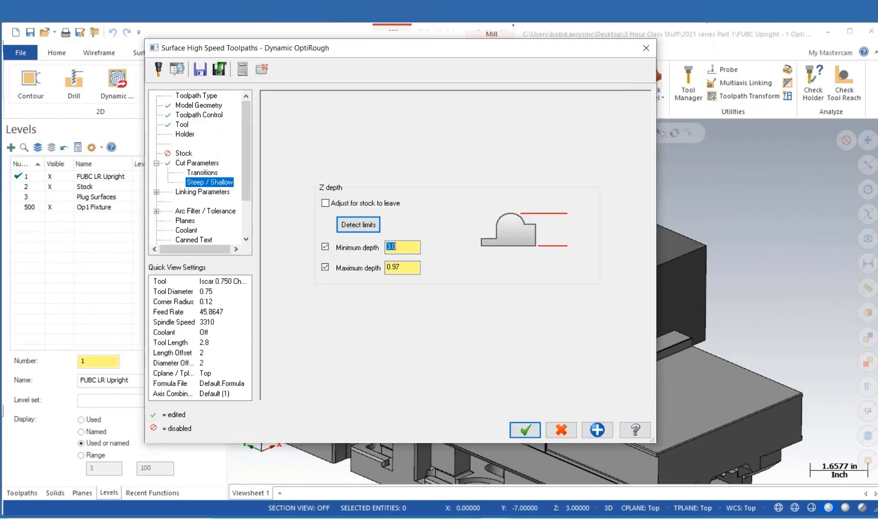
Step: Sample the vise jaw corner's Z coordinate for the maximum depth, override it with 0.875, and generate the toolpath
click(406, 270)
right_click(407, 270)
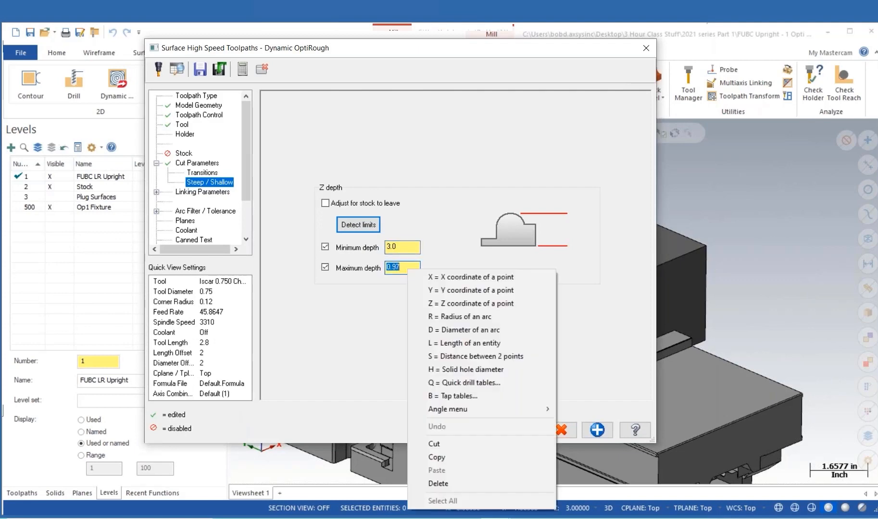
click(464, 303)
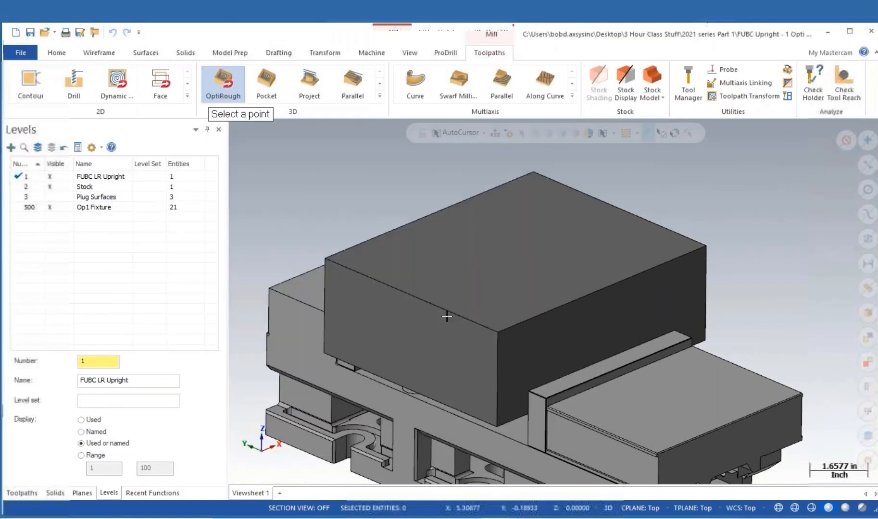
click(529, 391)
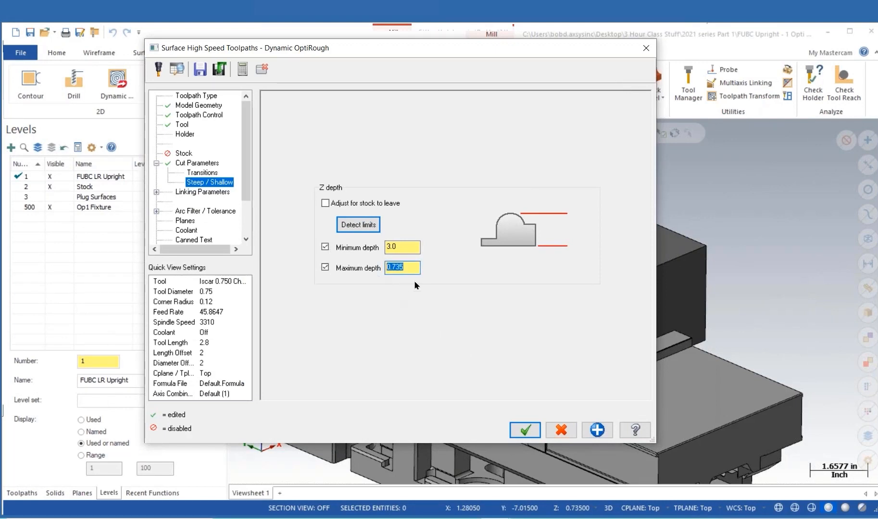
text(.875)
click(525, 430)
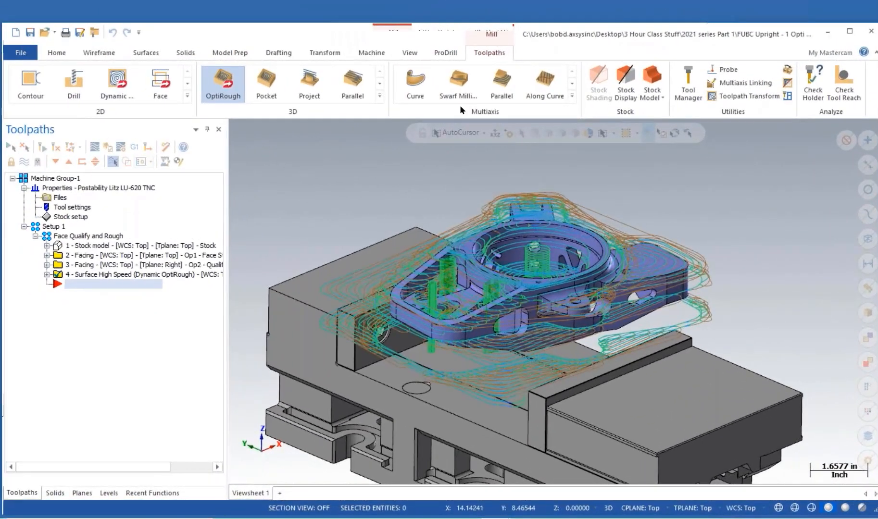
Step: Hide feed retract, exit, transition and microlift motion, drill tool diameter and endpoints in the advanced toolpath display
click(411, 54)
click(378, 93)
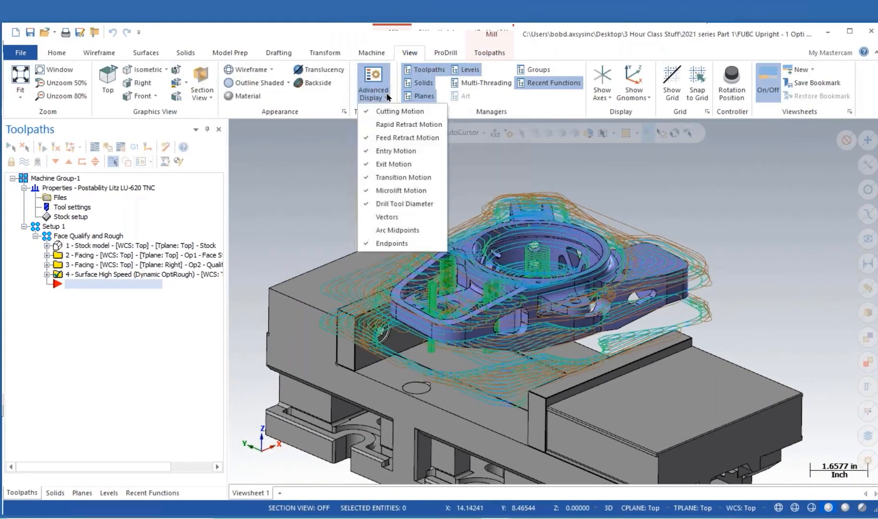
click(369, 139)
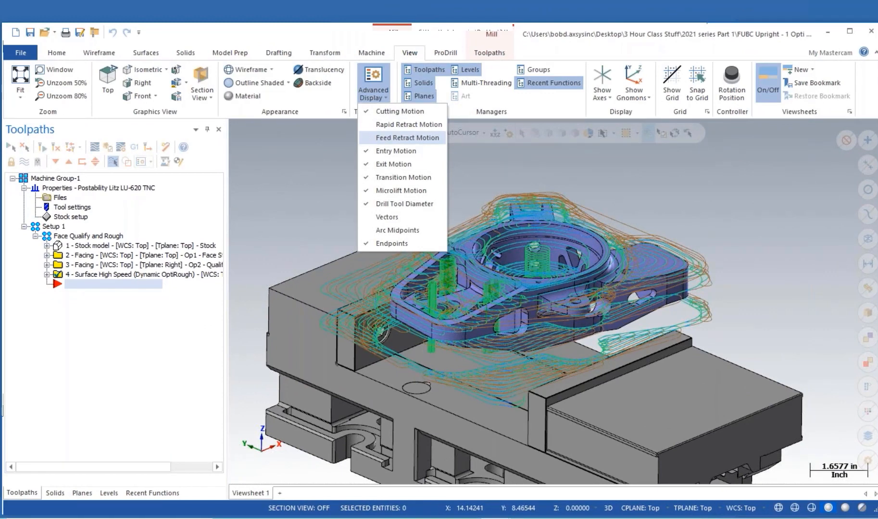
click(369, 164)
click(369, 178)
click(370, 190)
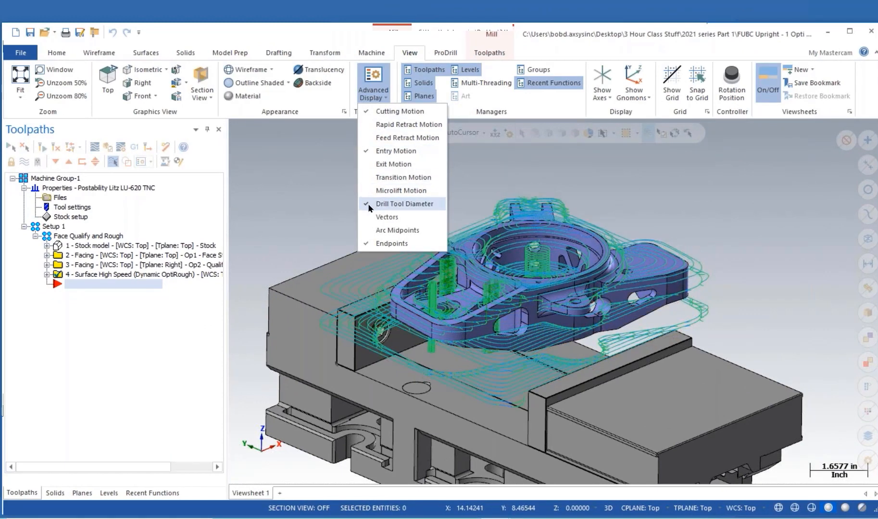
click(369, 204)
click(369, 243)
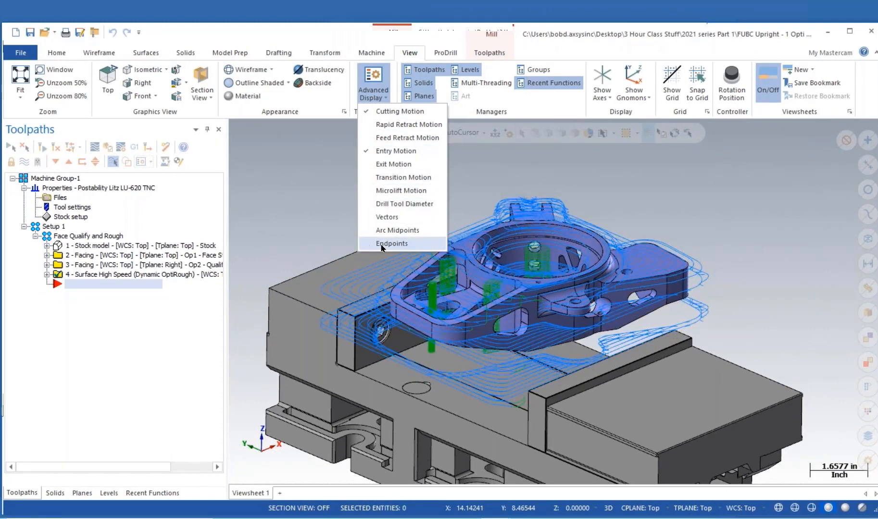
click(501, 171)
Step: Examine the helix entries and roughing passes in the upright's pockets and large bore
middle_drag(504, 221, 496, 308)
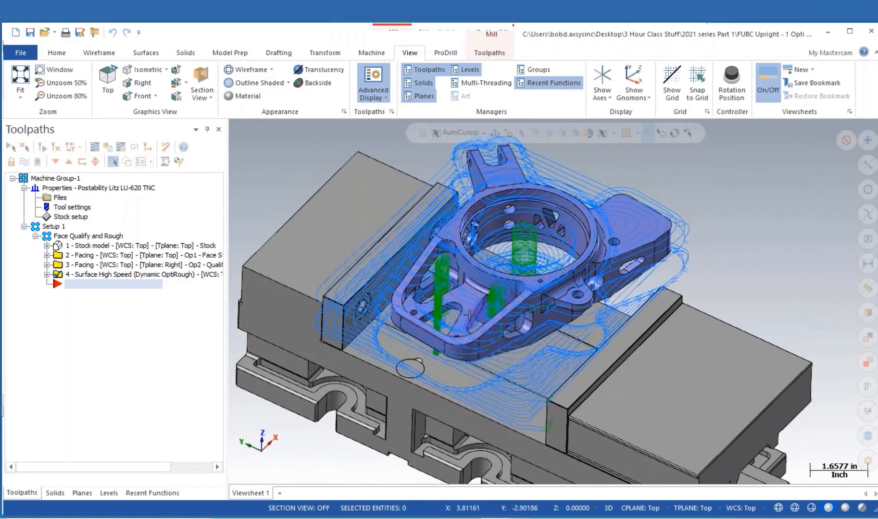
scroll(440, 279, up, 4)
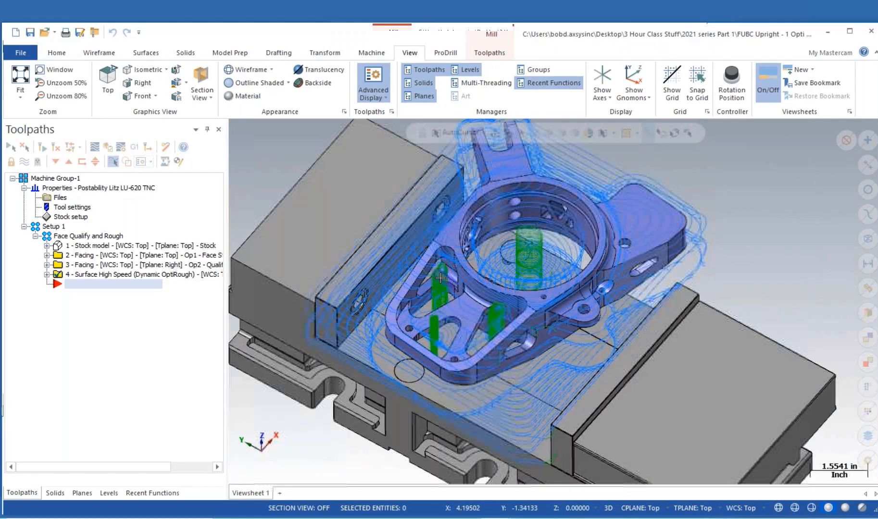
scroll(441, 276, up, 2)
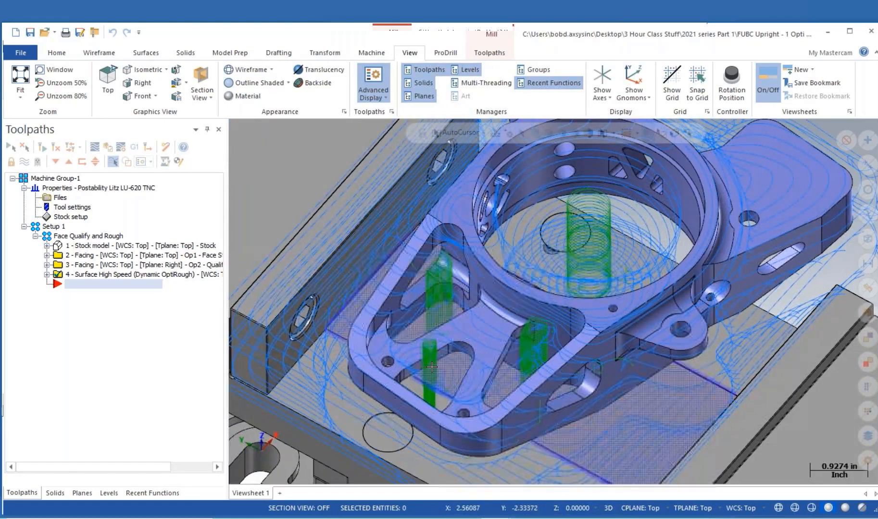
middle_drag(432, 367, 481, 384)
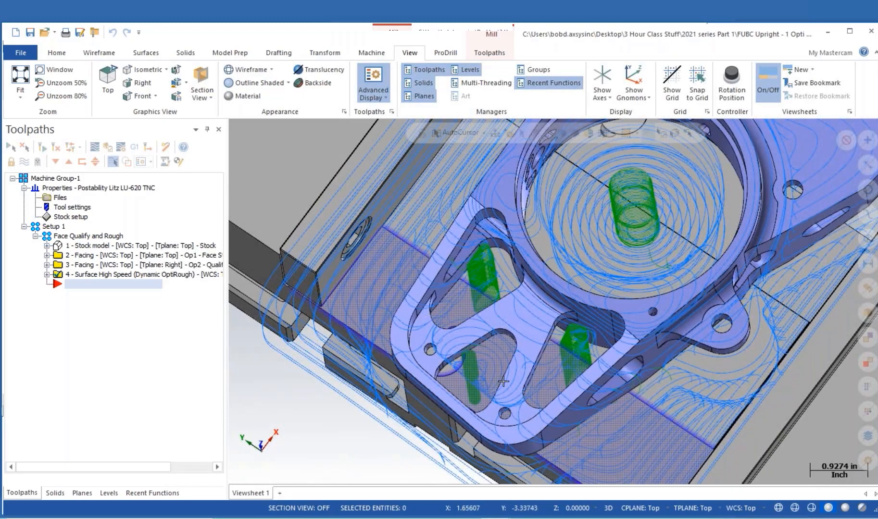
middle_drag(508, 351, 487, 365)
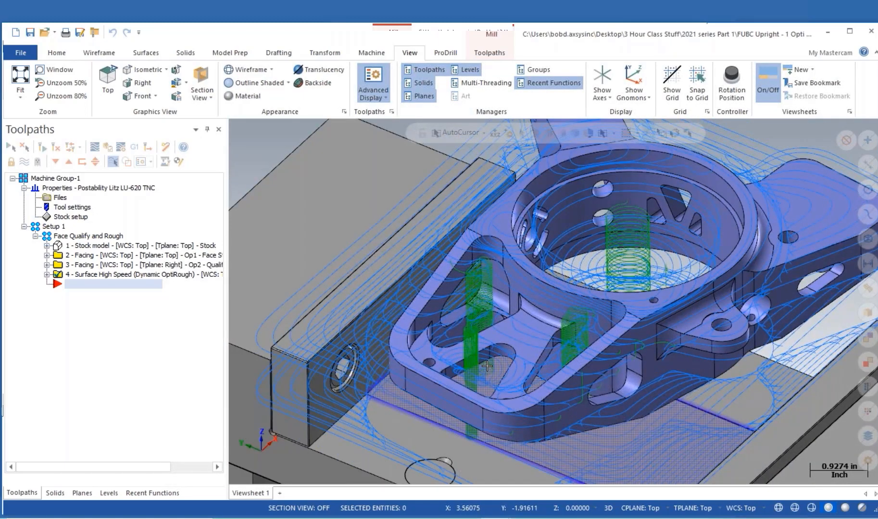
scroll(487, 366, down, 3)
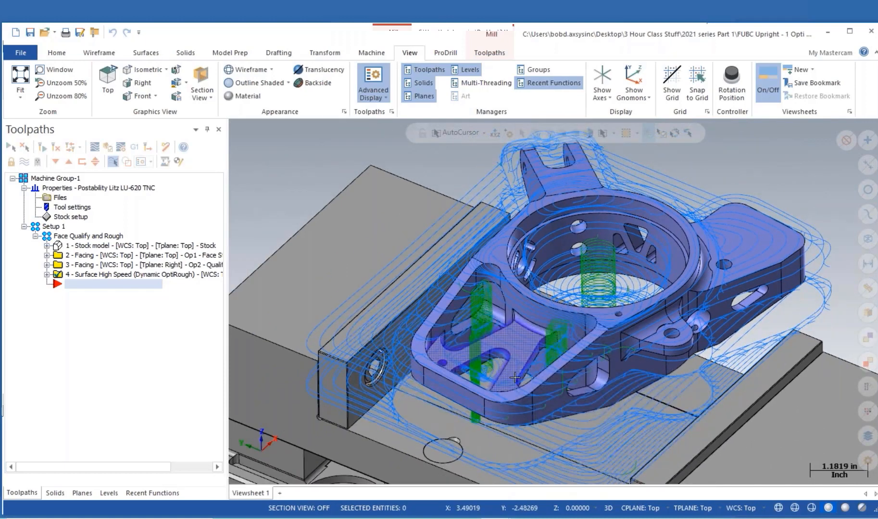
ctrl+middle_drag(536, 371, 549, 321)
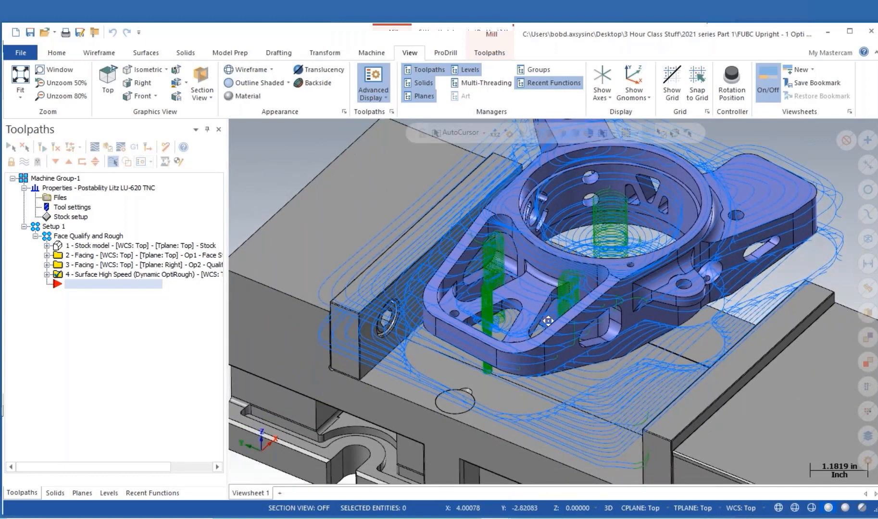
Step: Enable Skip pockets for pockets smaller than 2.0 in the OptiRough operation and regenerate the toolpath
click(47, 274)
click(85, 287)
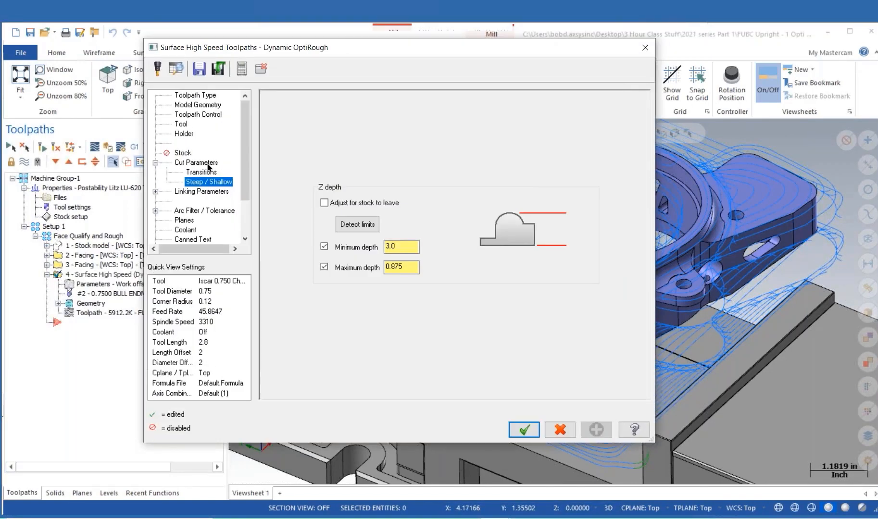
click(203, 115)
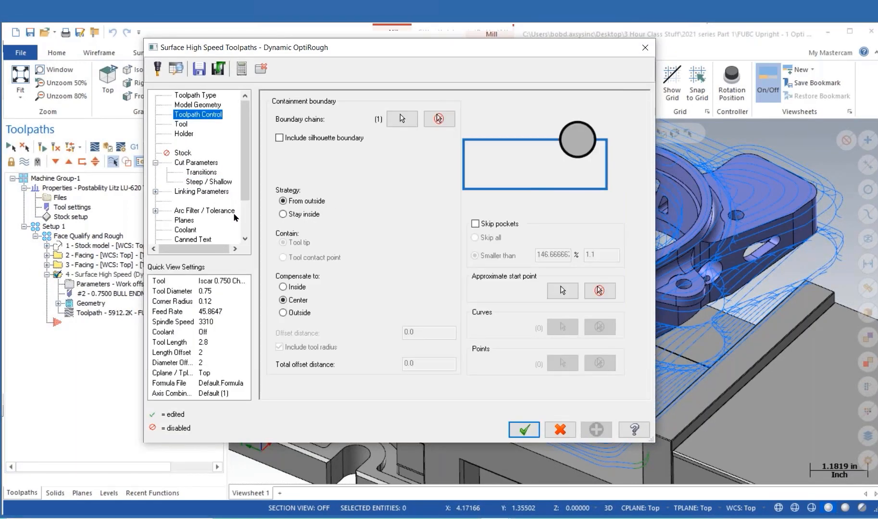
click(475, 225)
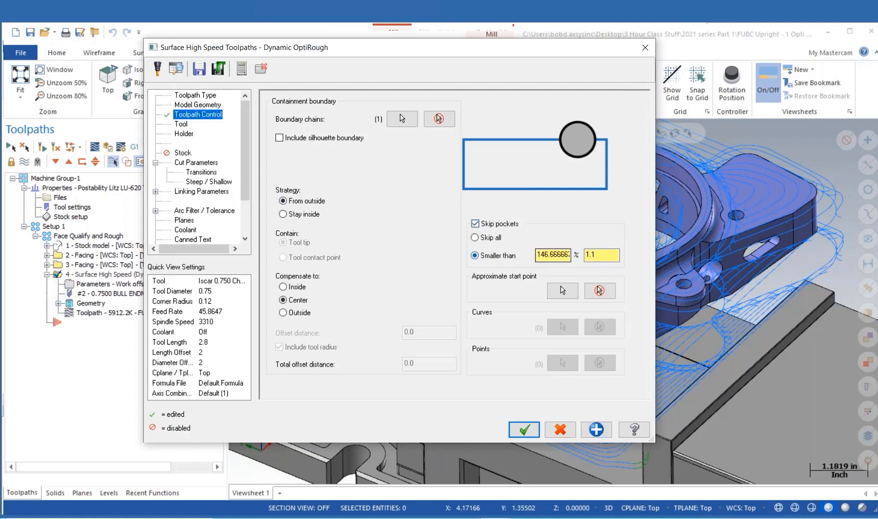
drag(610, 258, 553, 260)
text(2)
click(524, 429)
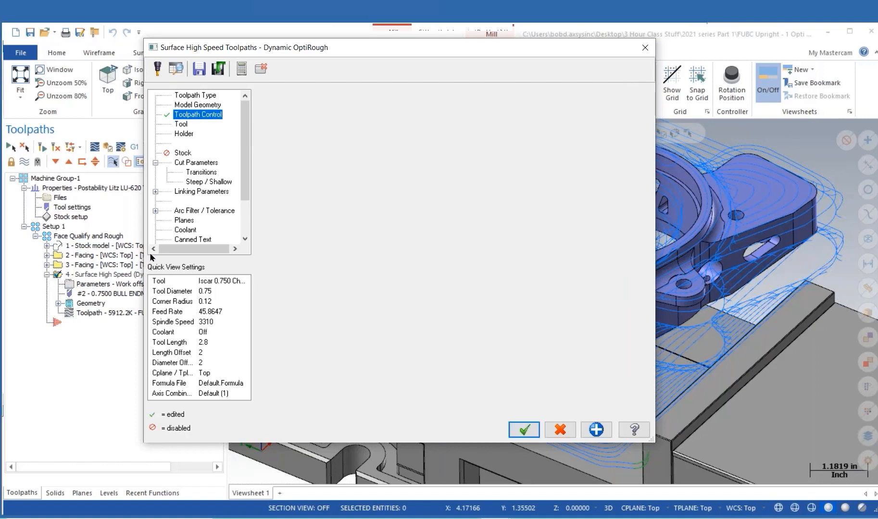
click(55, 148)
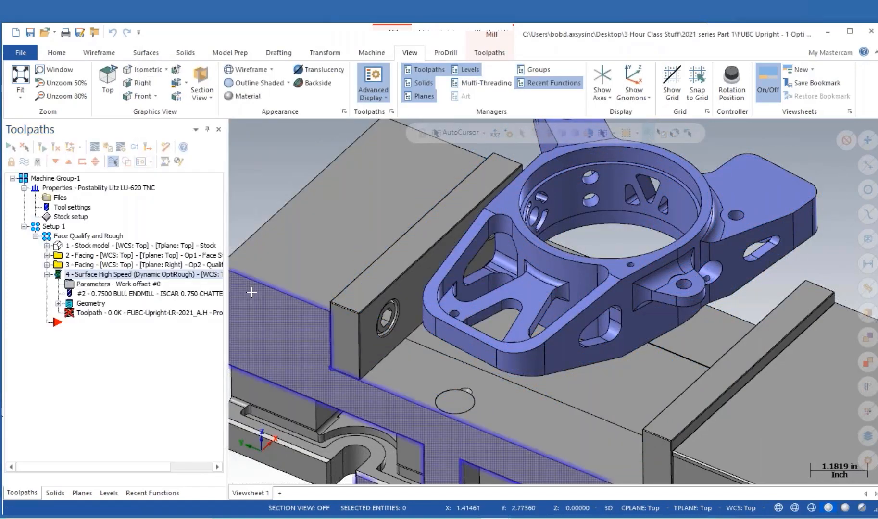
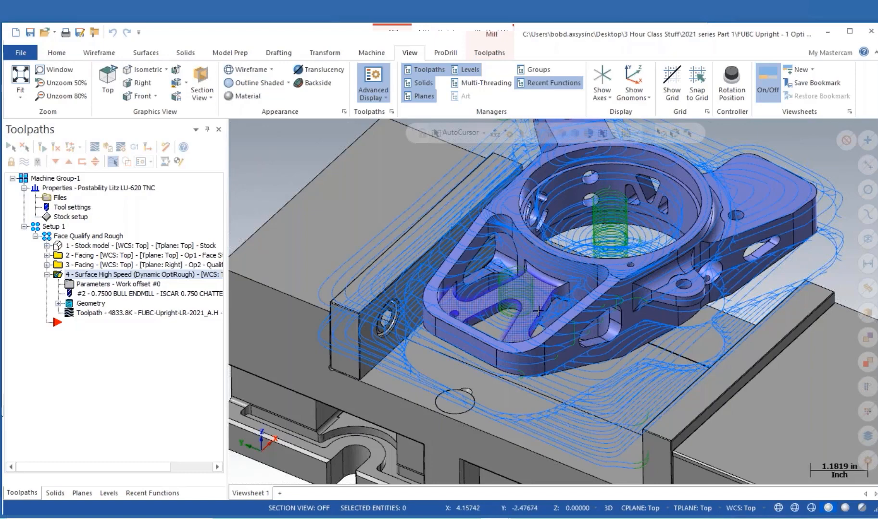
Step: Make the Plug Surfaces level visible over the upright's pocket and bore
middle_drag(538, 309, 554, 318)
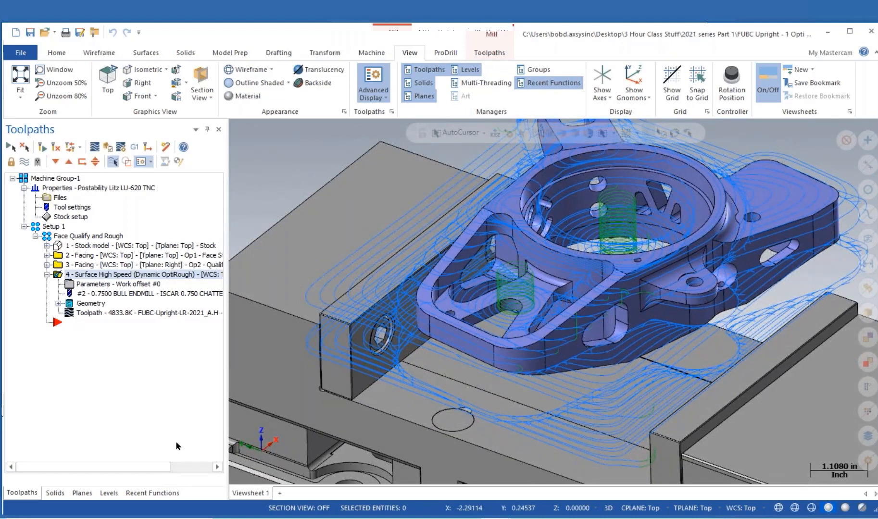
click(108, 493)
click(55, 198)
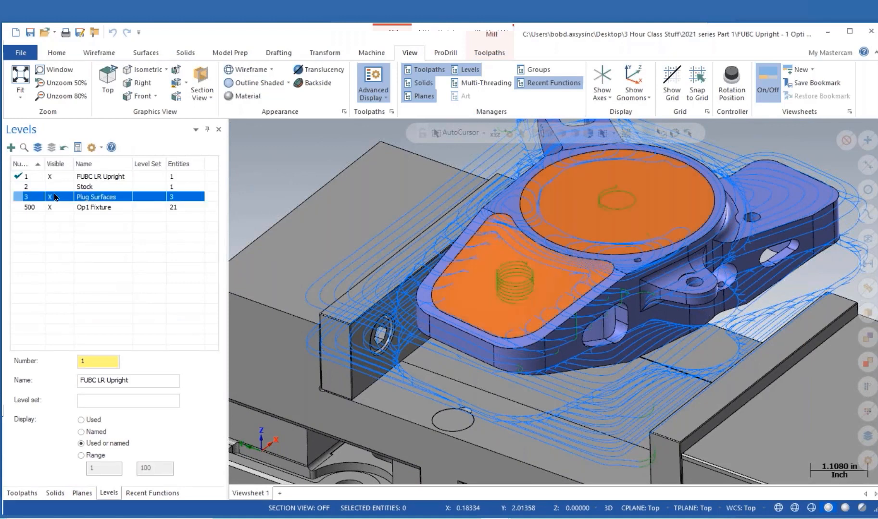
Step: Add the plug surfaces to the OptiRough operation's machining geometry
click(17, 491)
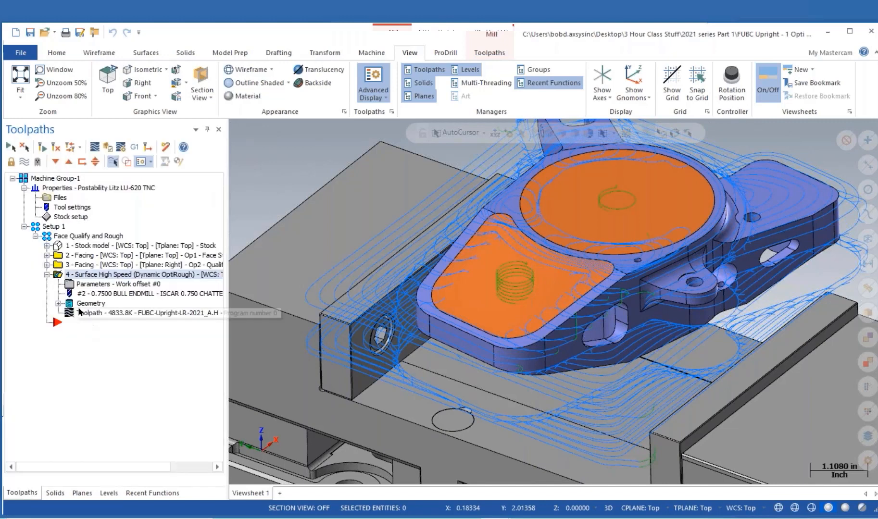
click(70, 285)
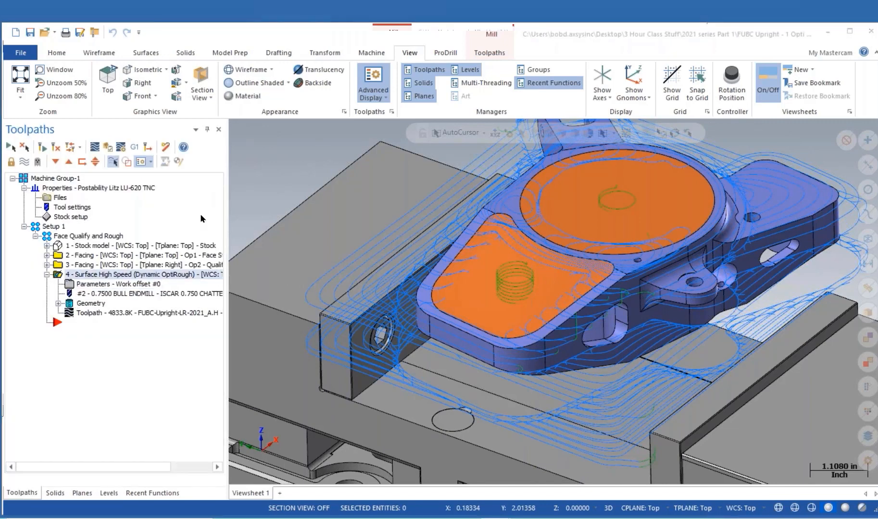
click(201, 106)
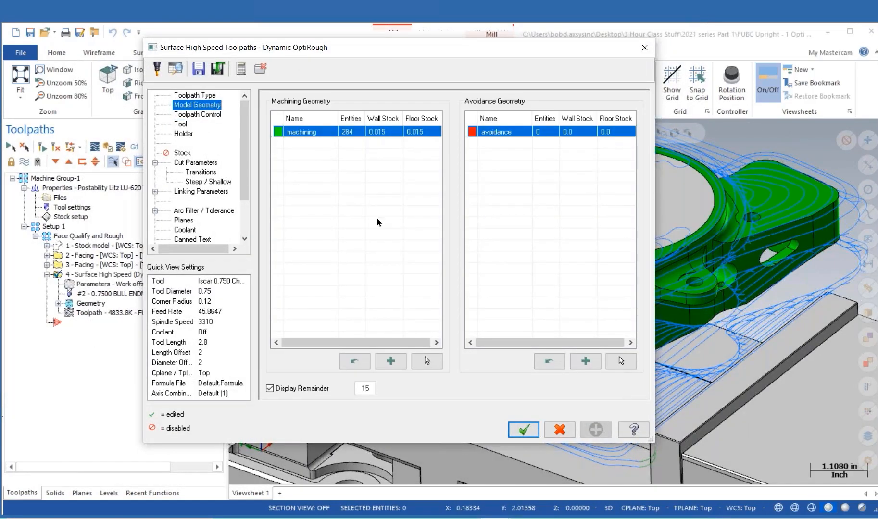
click(427, 360)
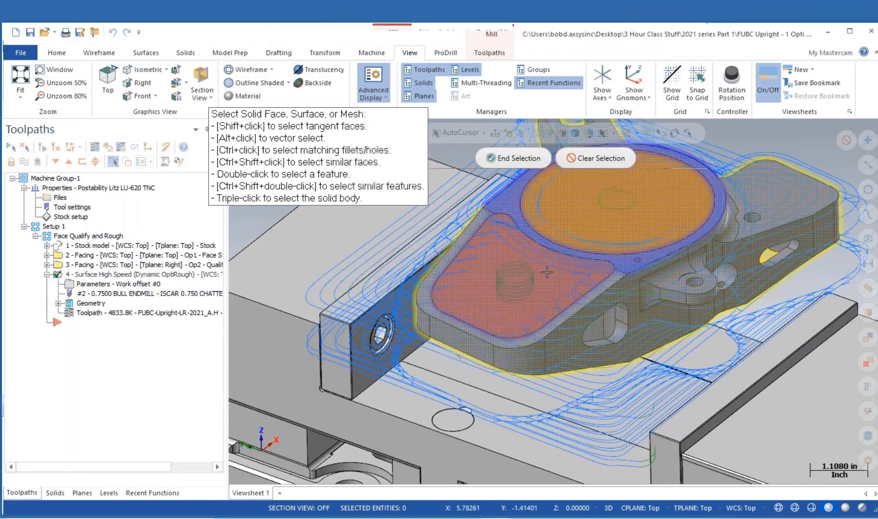
click(522, 158)
Step: Turn off Skip pockets in the OptiRough operation and regenerate its toolpath with the plug surfaces in place
click(197, 114)
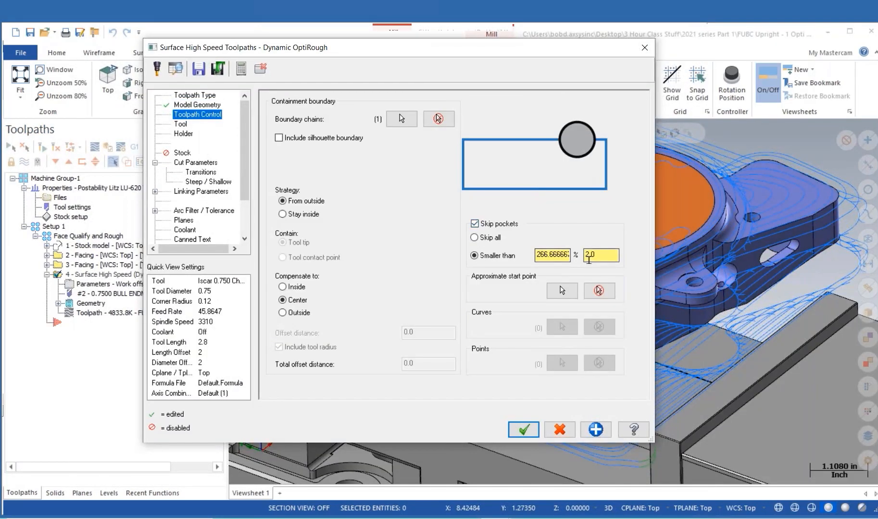
click(474, 224)
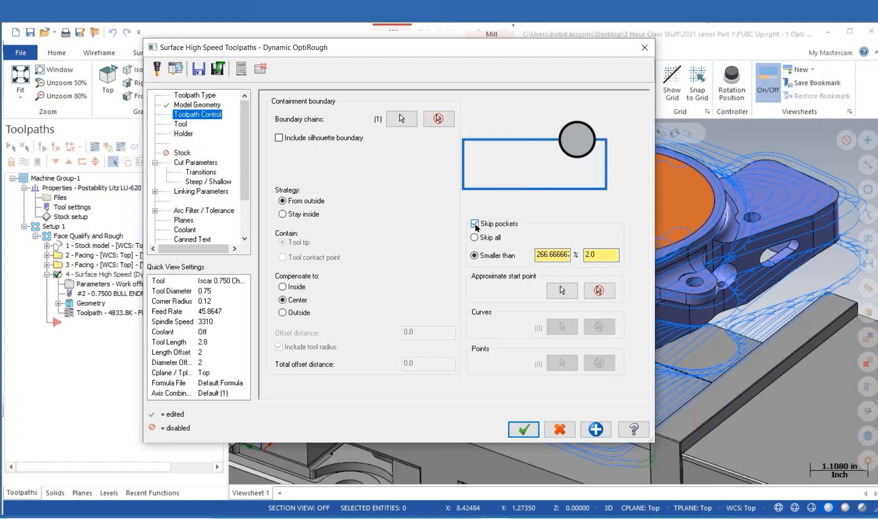
click(523, 430)
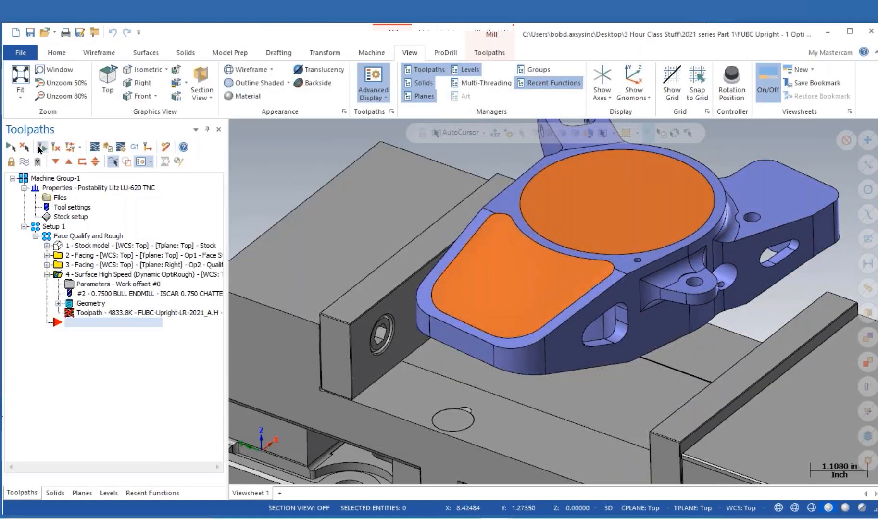
click(42, 147)
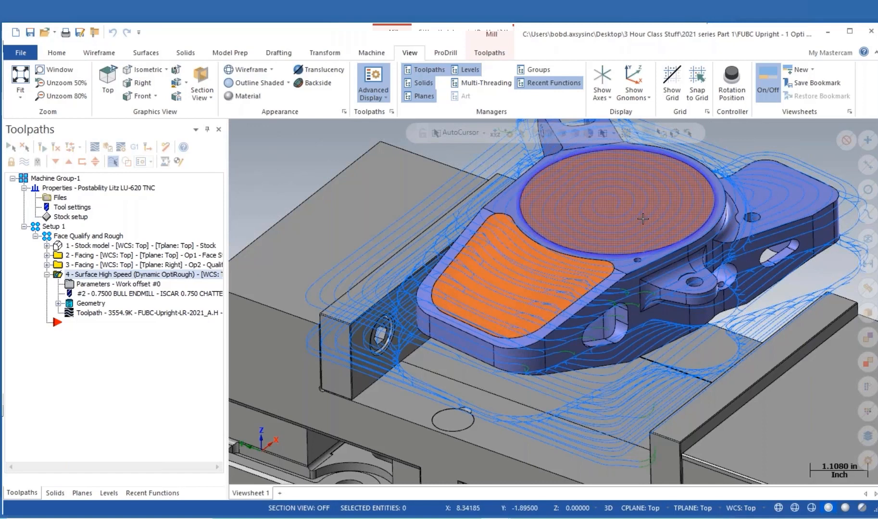
middle_drag(643, 219, 645, 208)
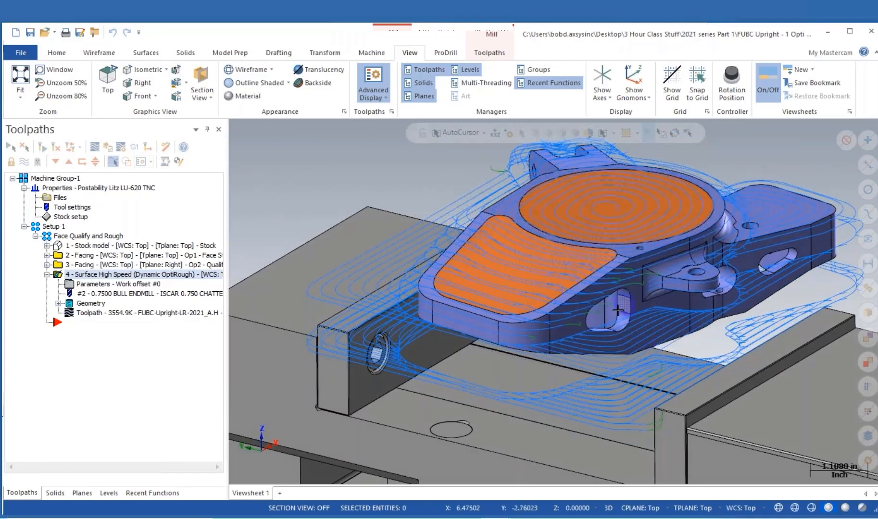
Step: Create stock model 1 in the Top plane using the Dynamic OptiRough operation as its source operation
click(491, 53)
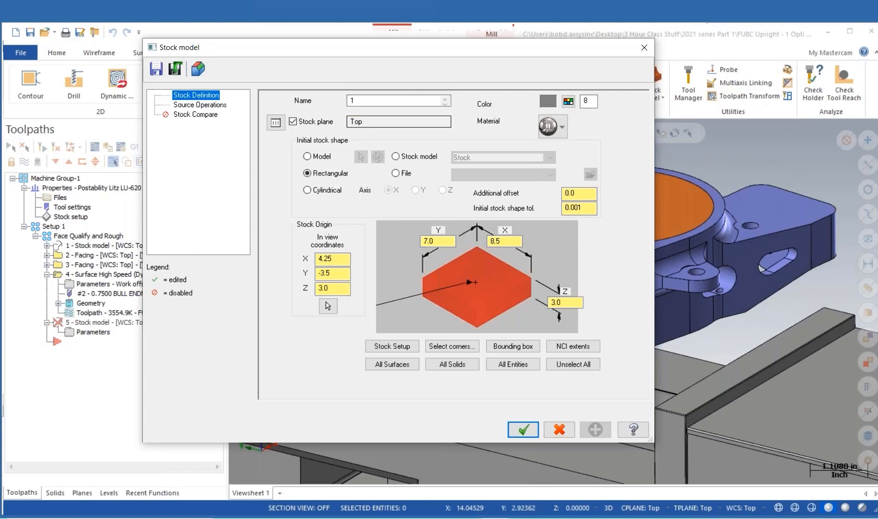
click(199, 105)
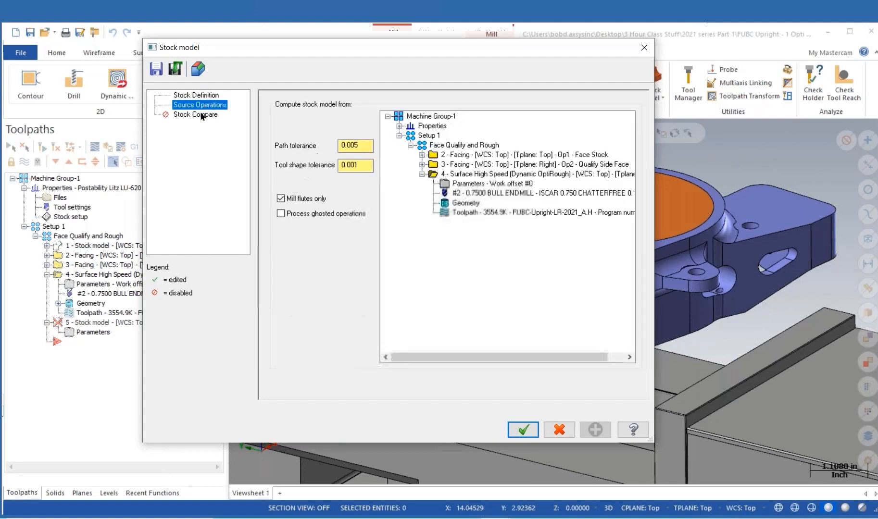
click(434, 174)
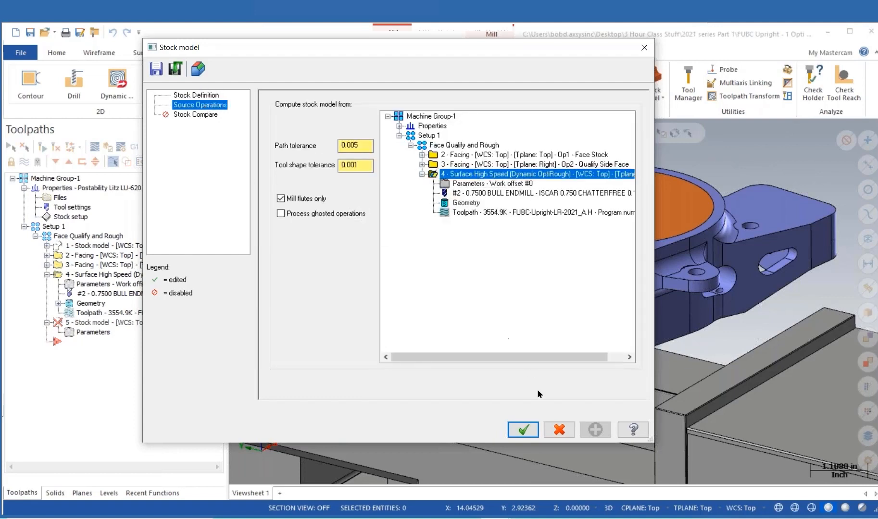
click(524, 433)
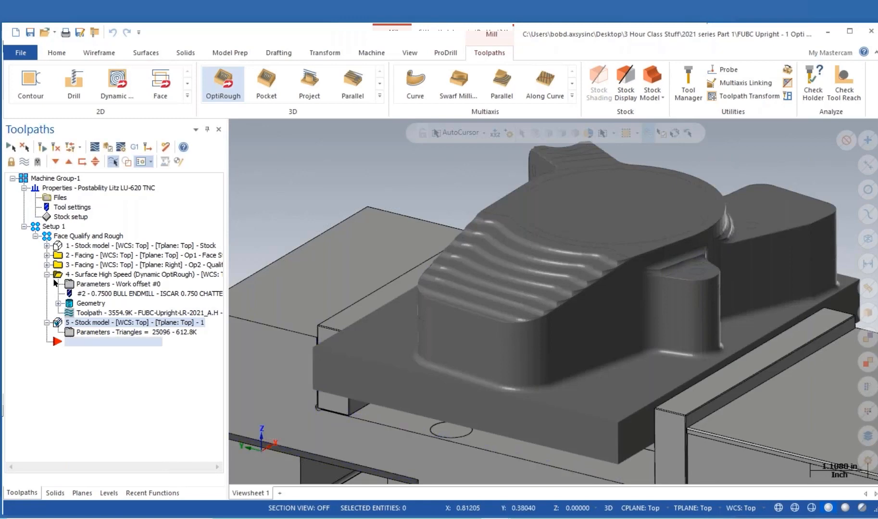
Step: Copy the Dynamic OptiRough operation to a position after stock model 1
click(55, 275)
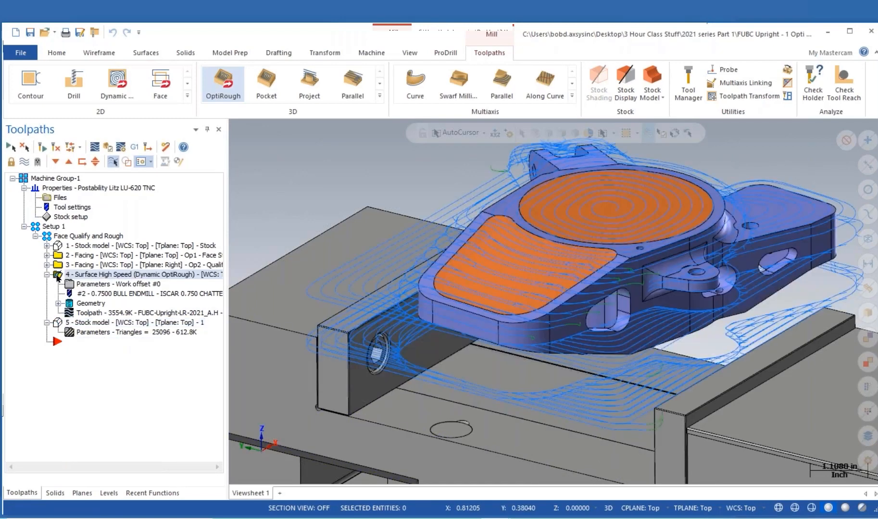
right_drag(57, 323, 56, 340)
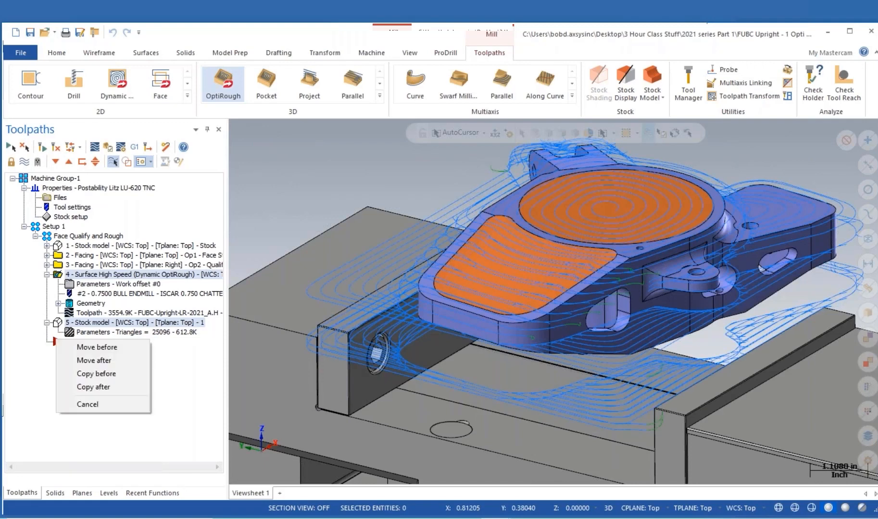
click(94, 387)
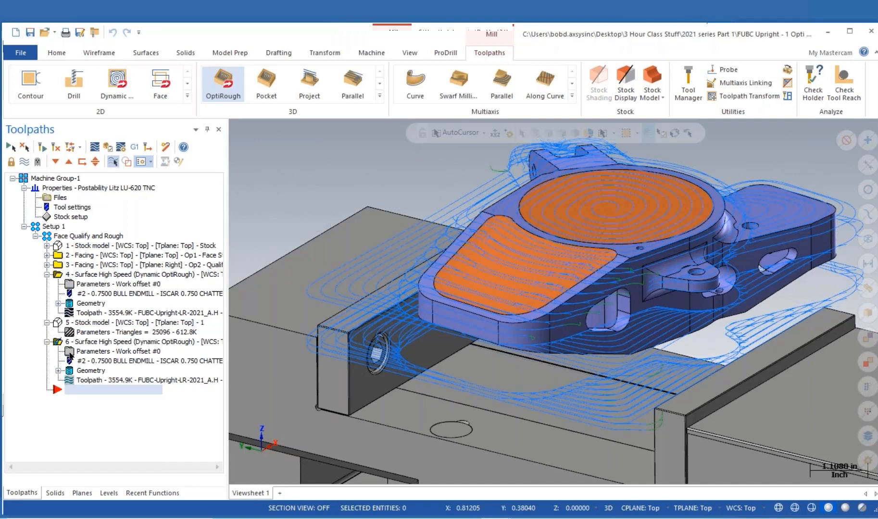
Step: Enable Skip pockets with the Skip all option in the copied OptiRough operation's toolpath control
click(70, 353)
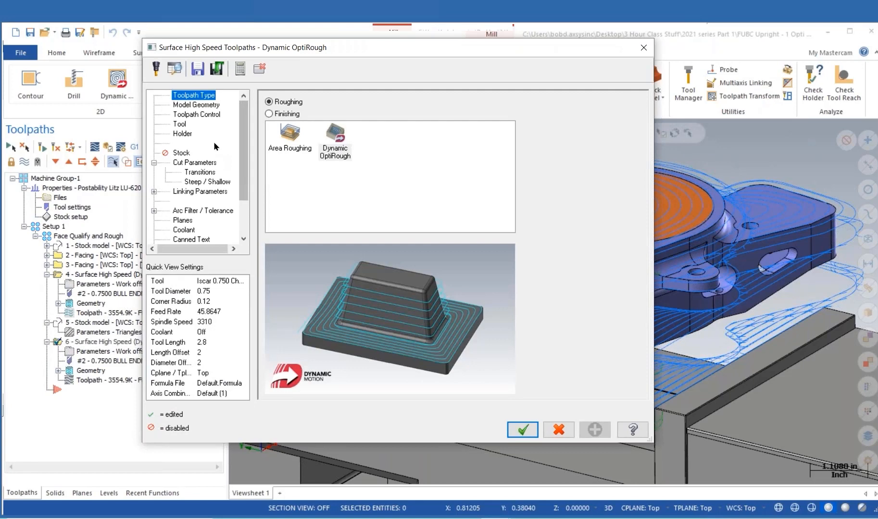
click(199, 115)
click(473, 224)
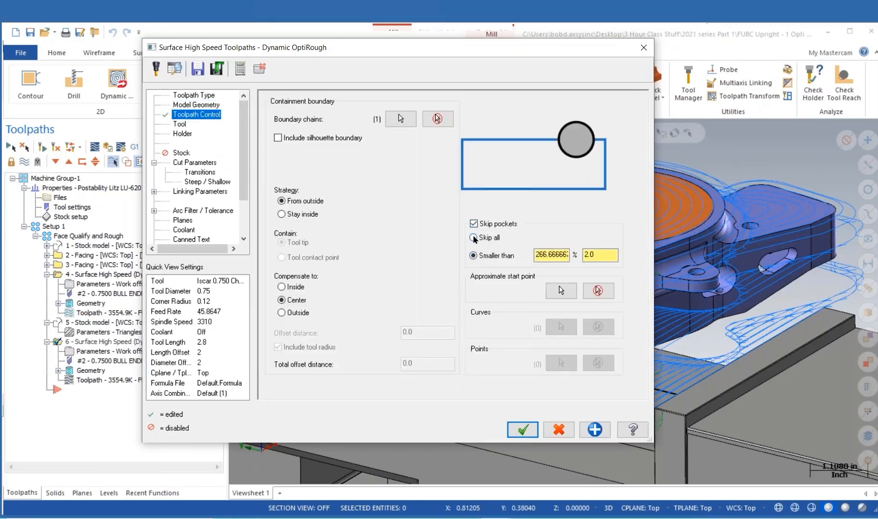
click(473, 238)
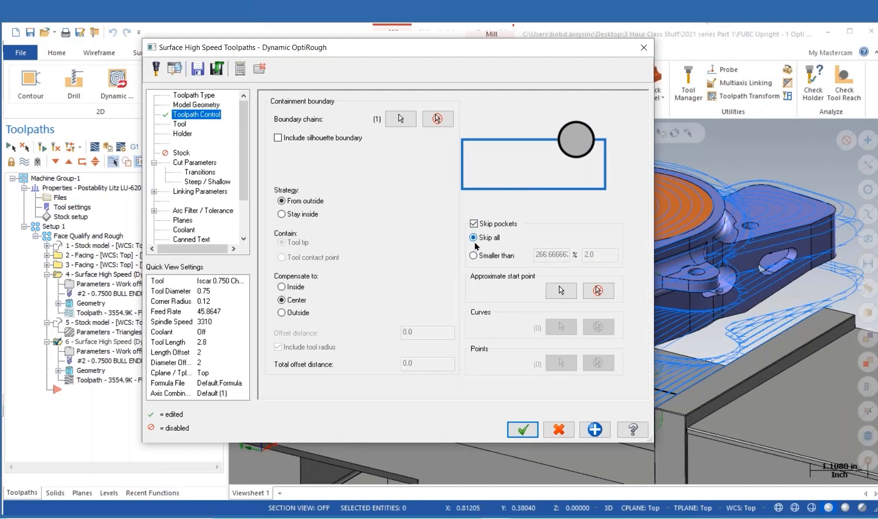
Step: Remove the plug surfaces from the copied OptiRough operation's machining geometry and regenerate its toolpath
click(192, 104)
click(425, 361)
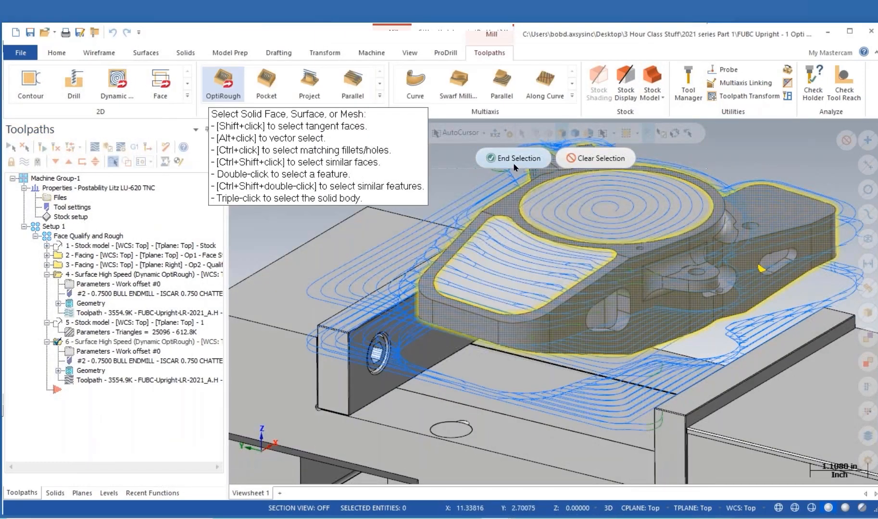
click(510, 159)
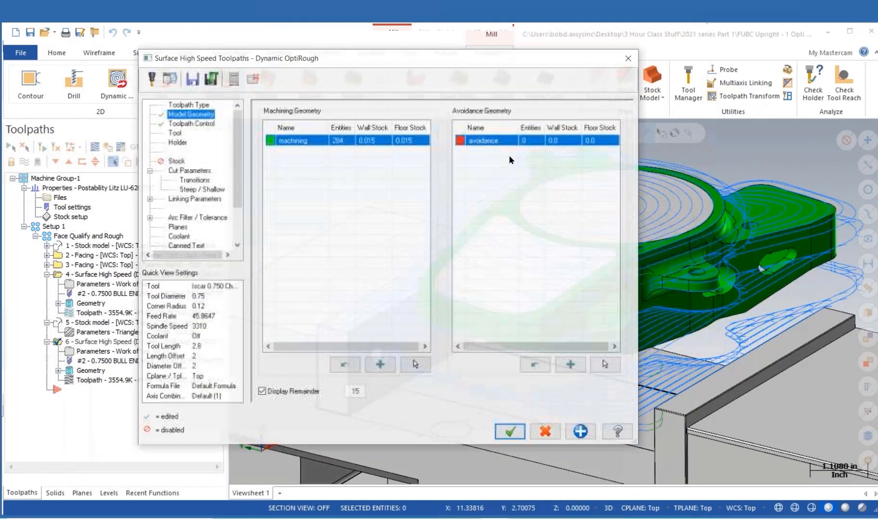
click(524, 430)
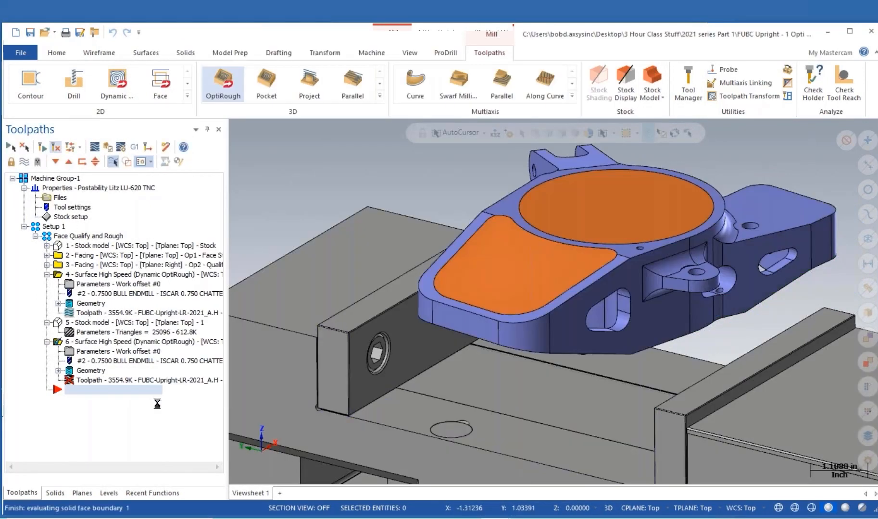
Step: Hide the Plug Surfaces level and inspect the copied OptiRough toolpath around the upright's open pocket and bore
click(109, 493)
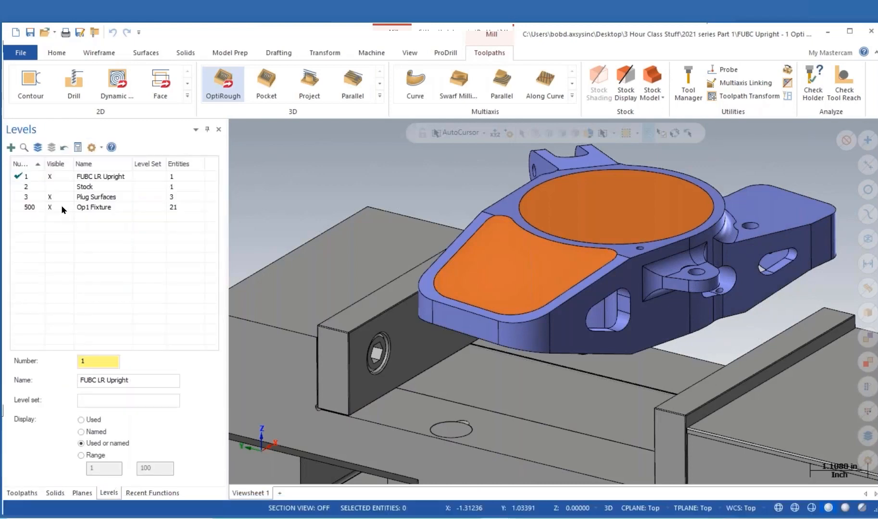
click(52, 197)
click(21, 493)
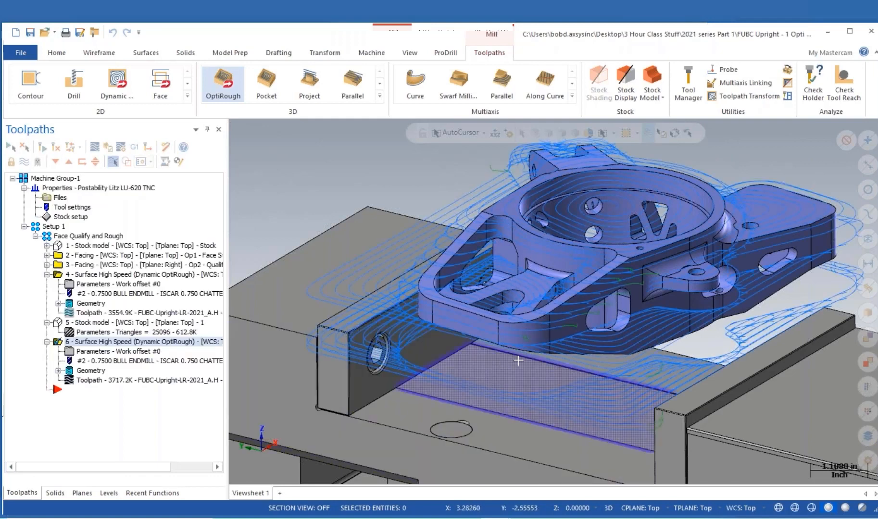
middle_drag(518, 363, 673, 351)
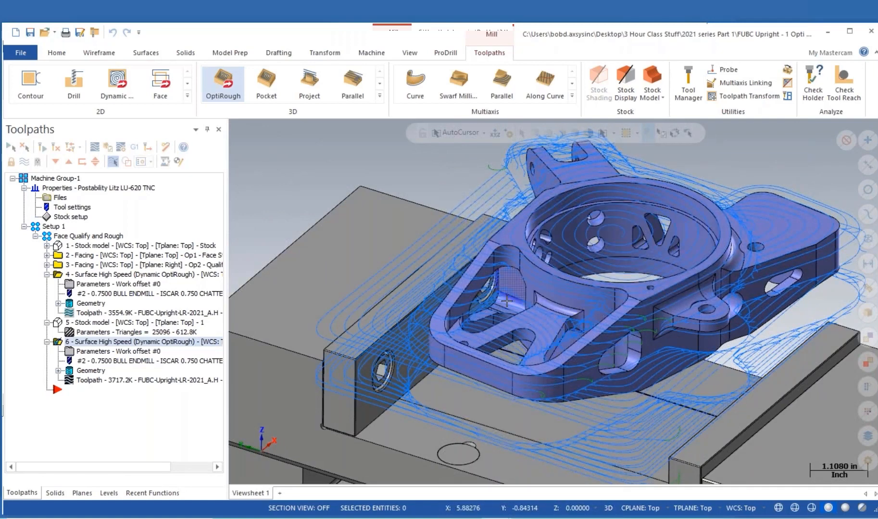
middle_drag(614, 351, 581, 302)
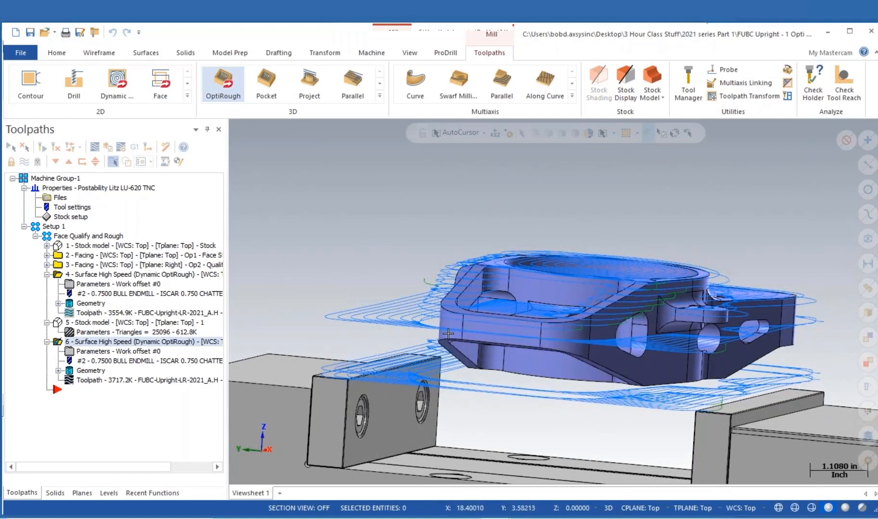
mouse_move(481, 315)
middle_down()
mouse_move(465, 319)
mouse_move(476, 317)
middle_up()
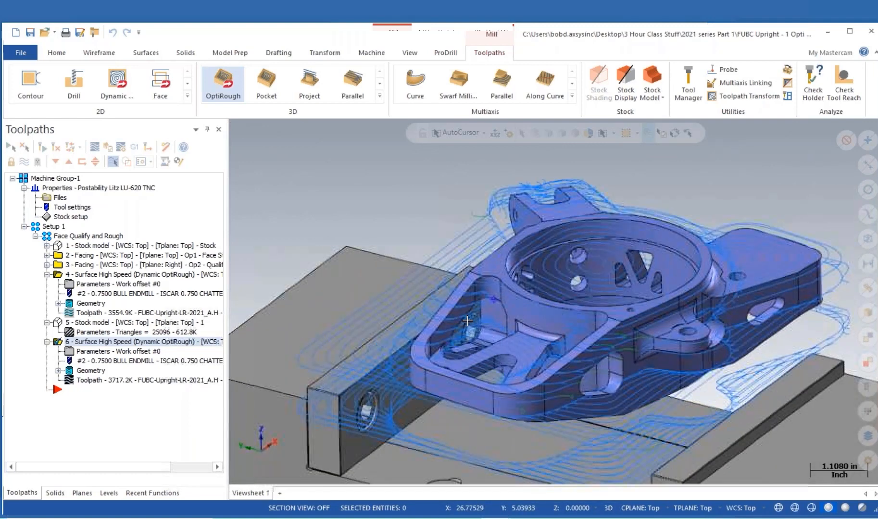
Step: Create stock model 2 with the stock setup dimensions to show the result of the copied OptiRough operation
click(650, 72)
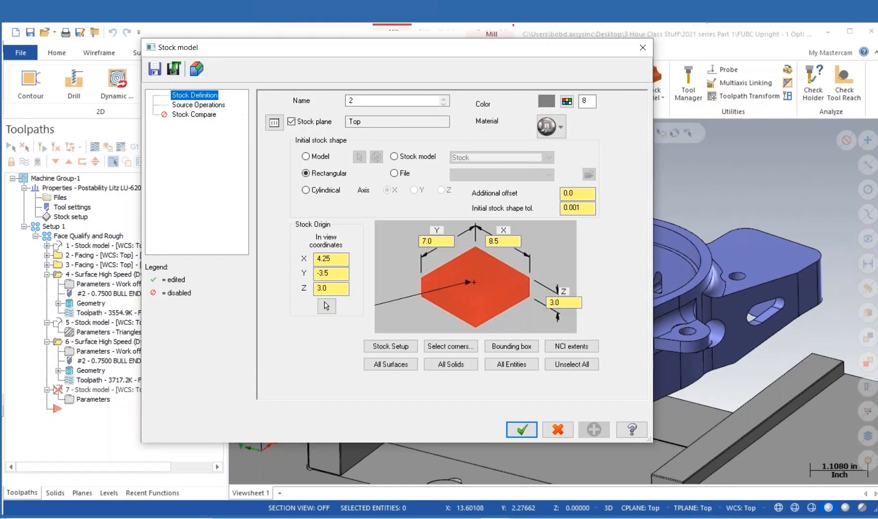
click(389, 346)
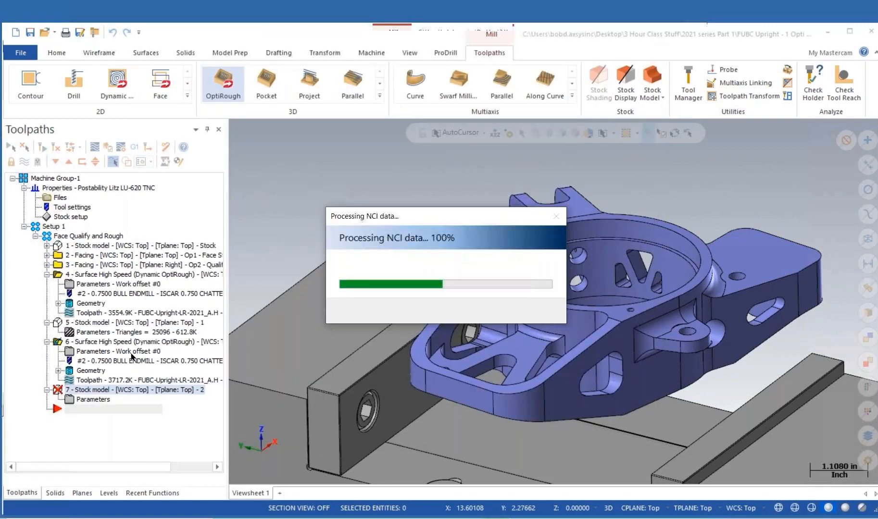
key(Return)
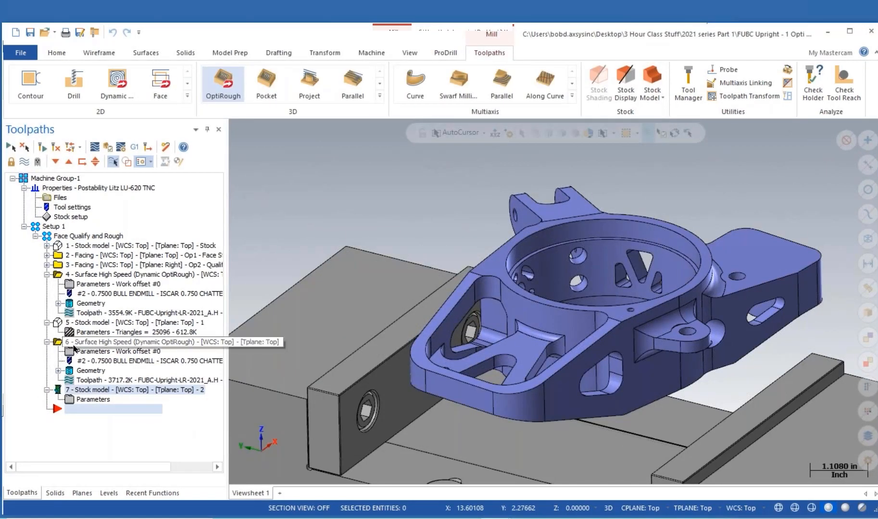
Step: Compare stock models 1 and 2 and examine the copied OptiRough toolpath around the upright's open pocket and bore
click(56, 323)
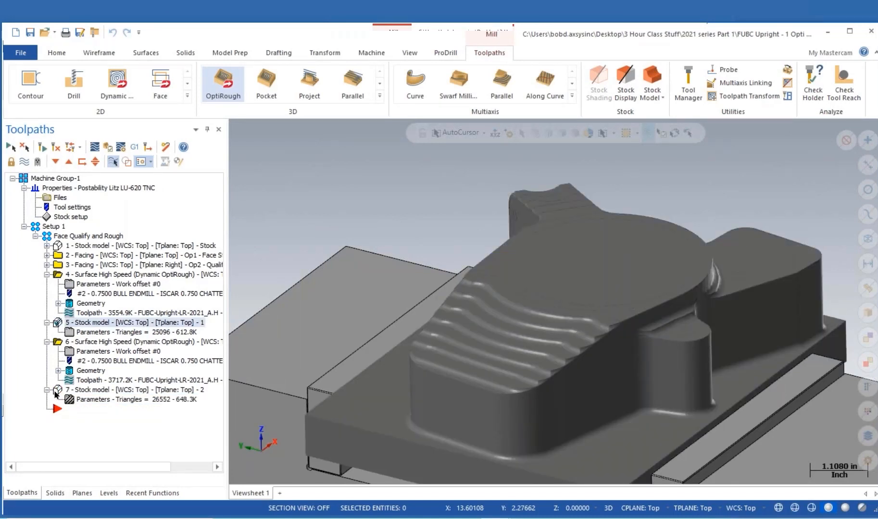
click(56, 392)
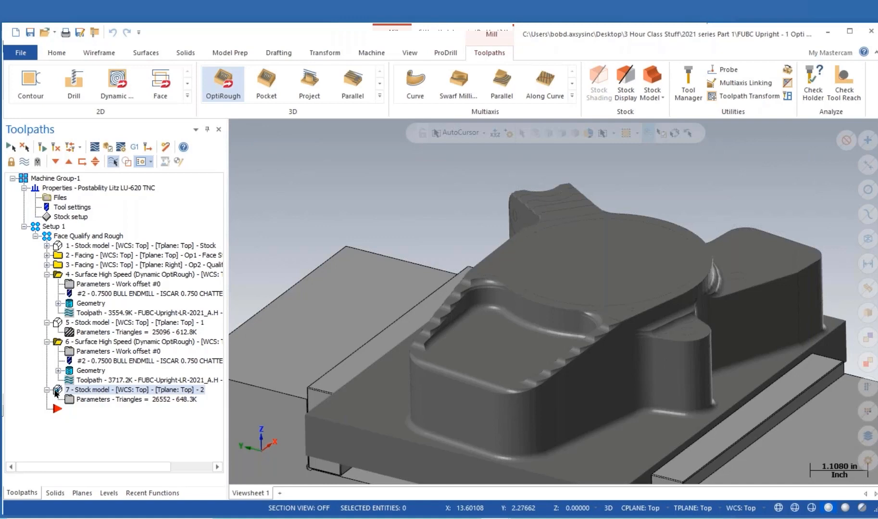
click(58, 323)
click(57, 342)
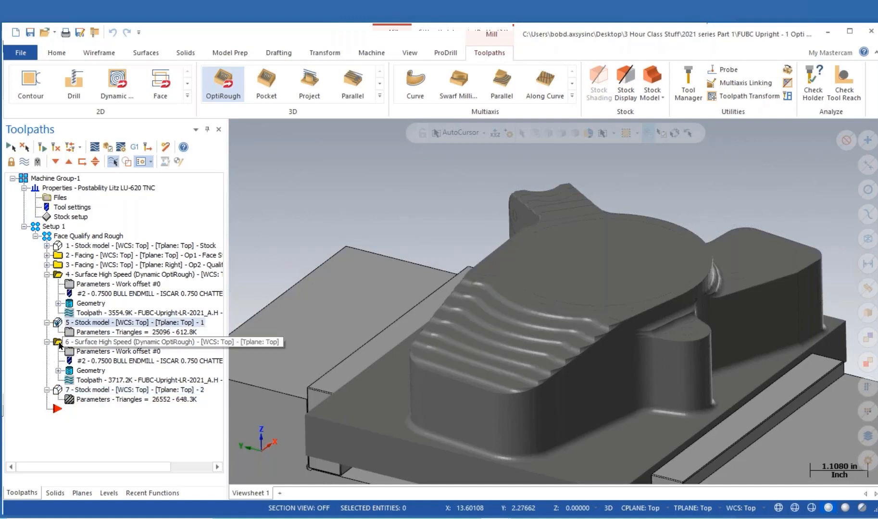
middle_drag(564, 355, 580, 392)
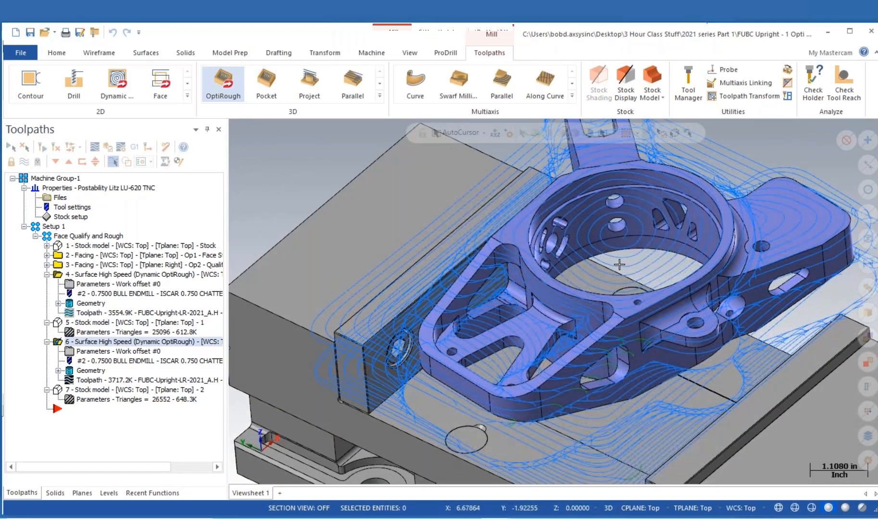
scroll(626, 285, down, 3)
middle_drag(628, 287, 644, 267)
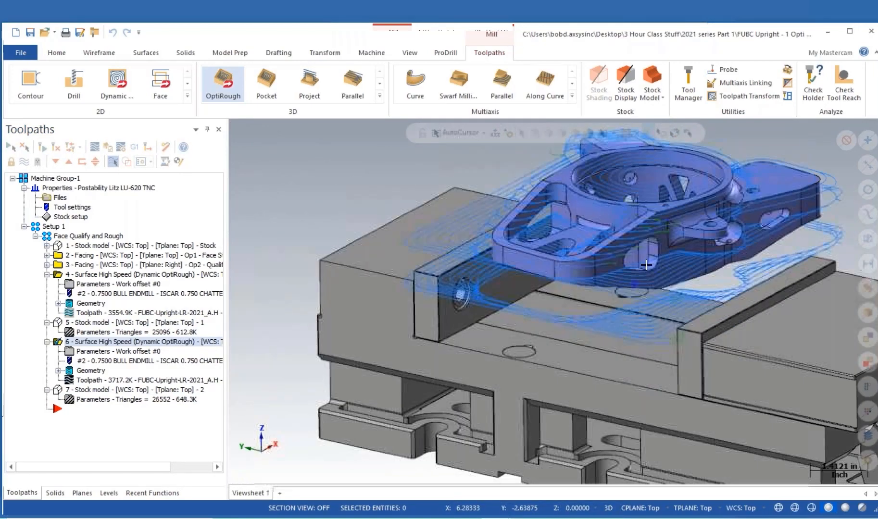
shift+middle_drag(632, 315, 575, 364)
click(56, 390)
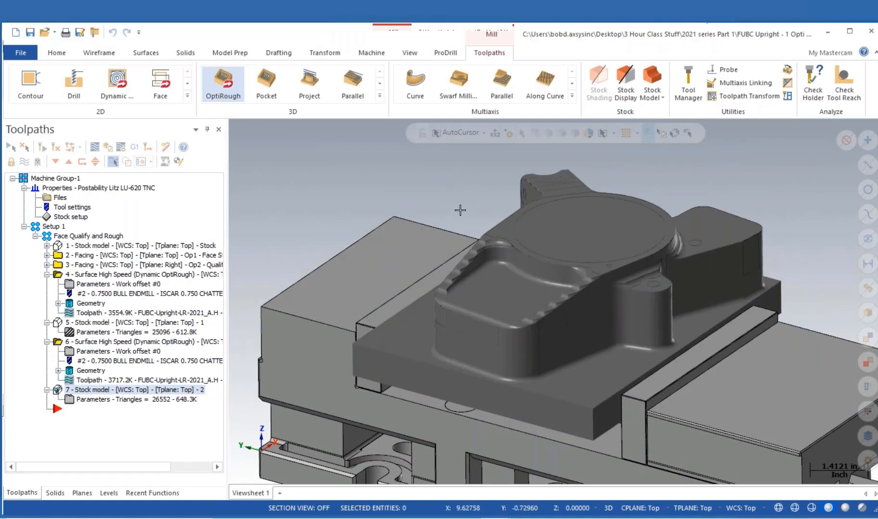
middle_drag(460, 211, 537, 278)
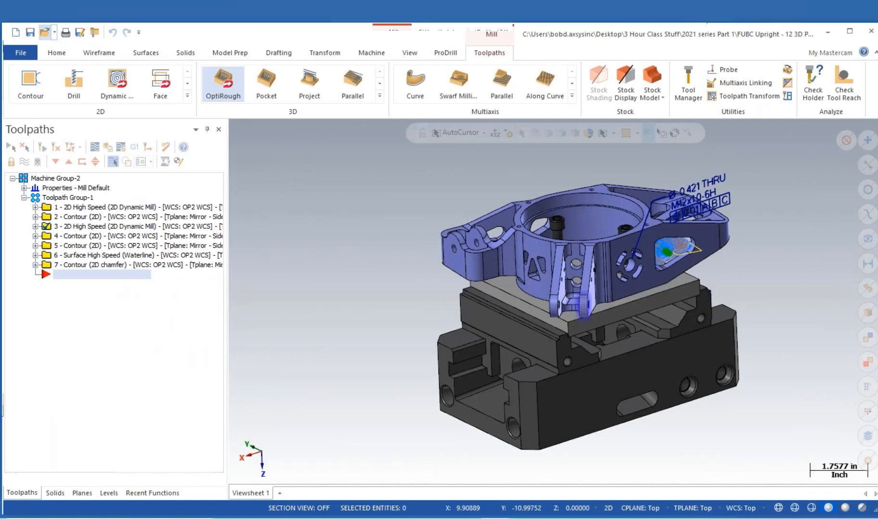
Step: Examine the side-pocket toolpath on the upright and review the visibility of the Rev Change and Op2 Fixture levels
middle_drag(651, 273, 664, 251)
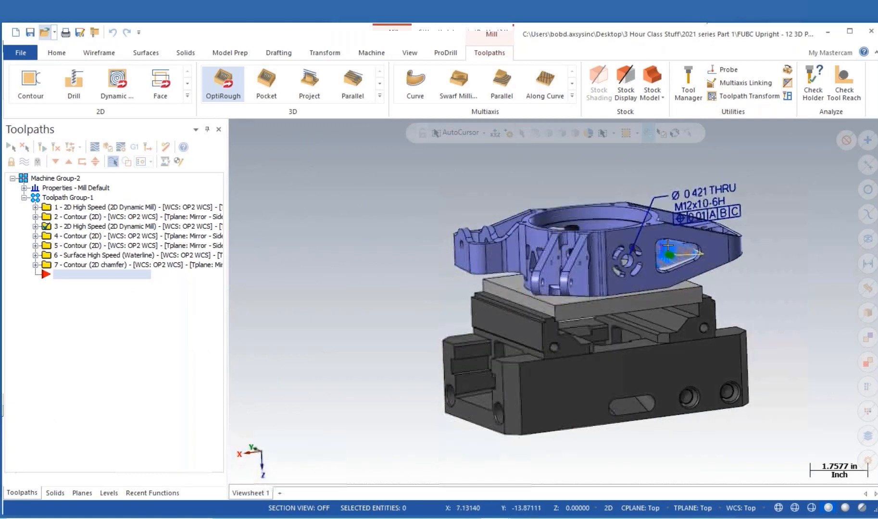
scroll(668, 245, up, 2)
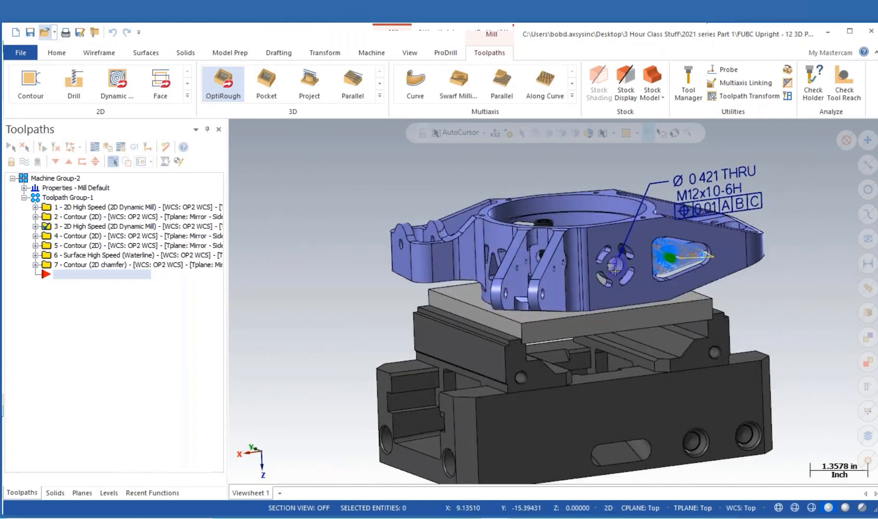
middle_drag(537, 257, 542, 267)
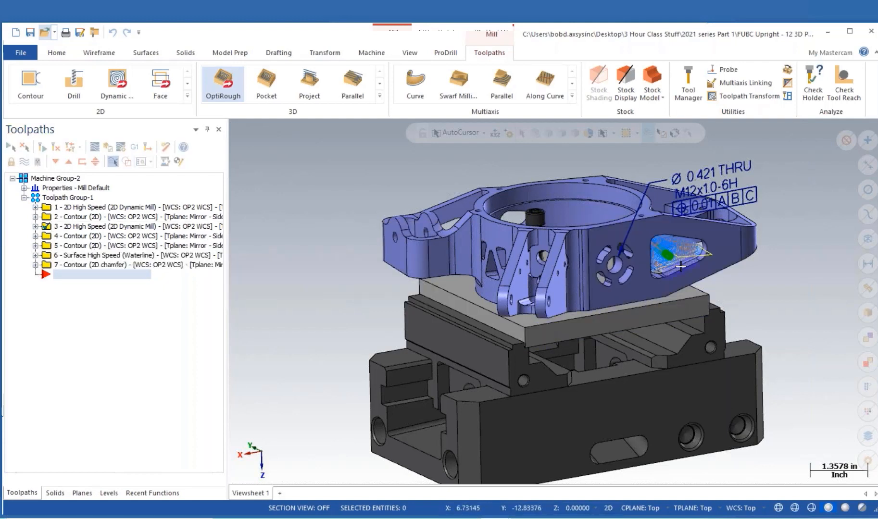
click(109, 492)
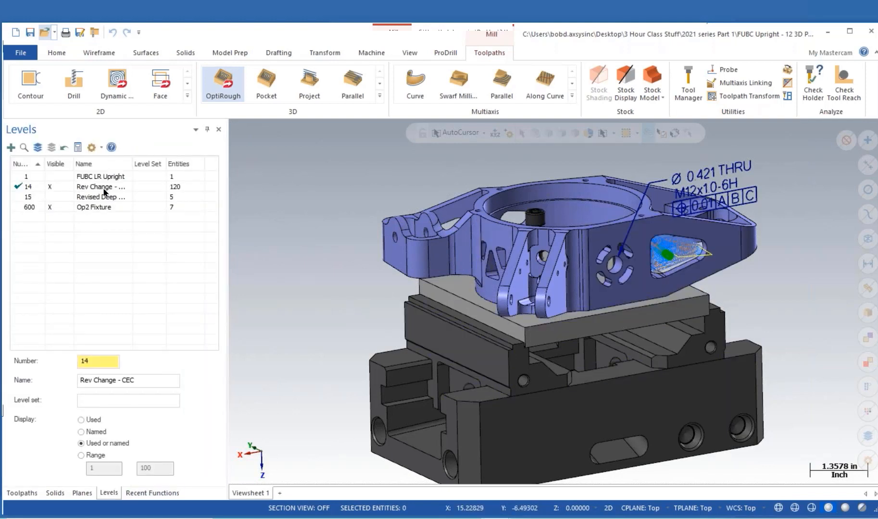
click(50, 187)
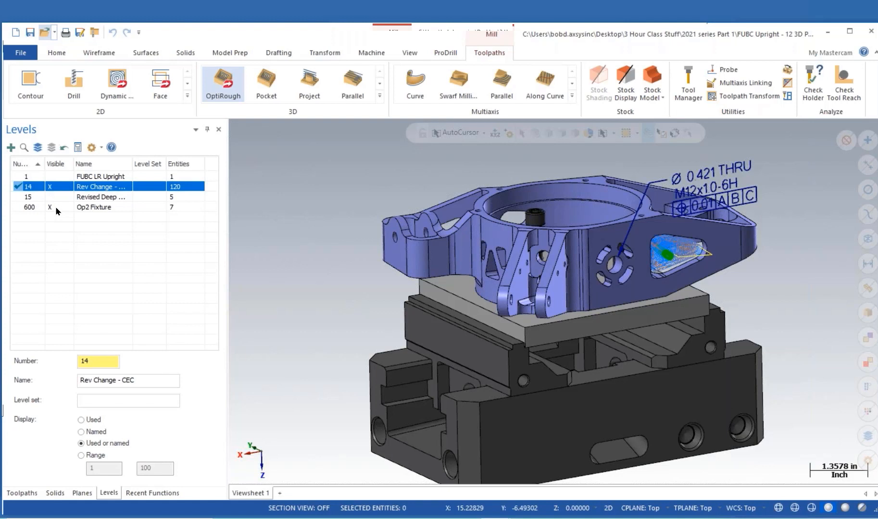
Step: Save the part as a 3D PDF named FUBC Upright - 12 3D PDF in the 2021 series Part 1 folder, replacing the existing file
click(81, 32)
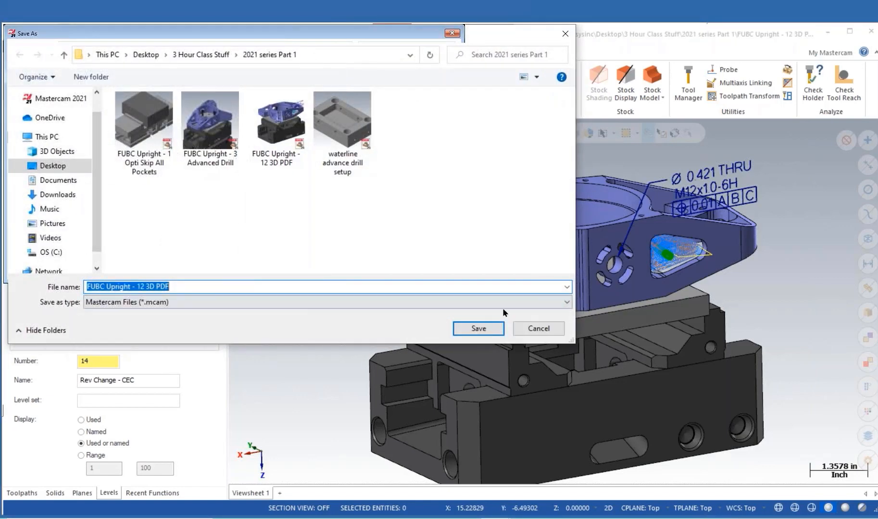
click(545, 307)
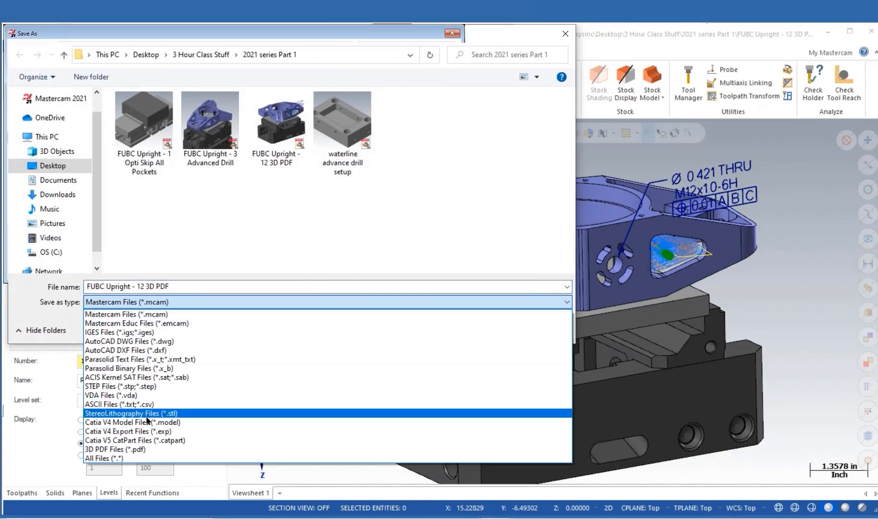
click(143, 450)
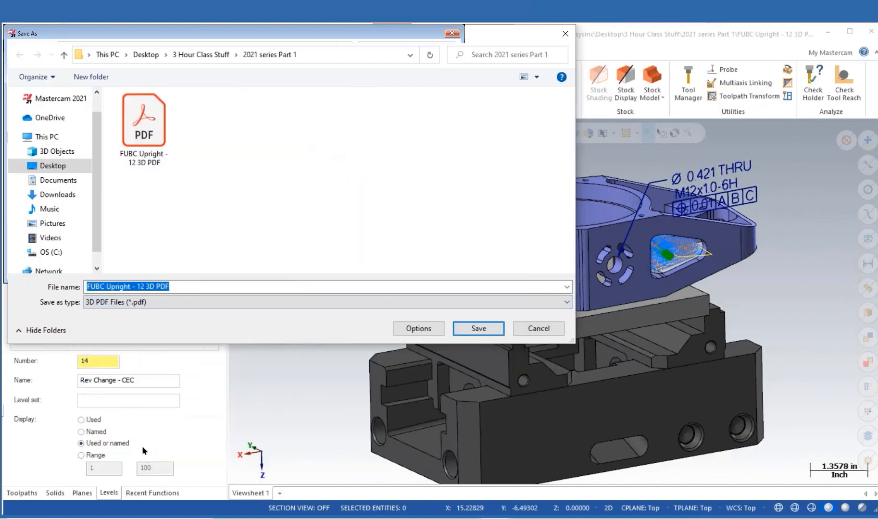
click(485, 327)
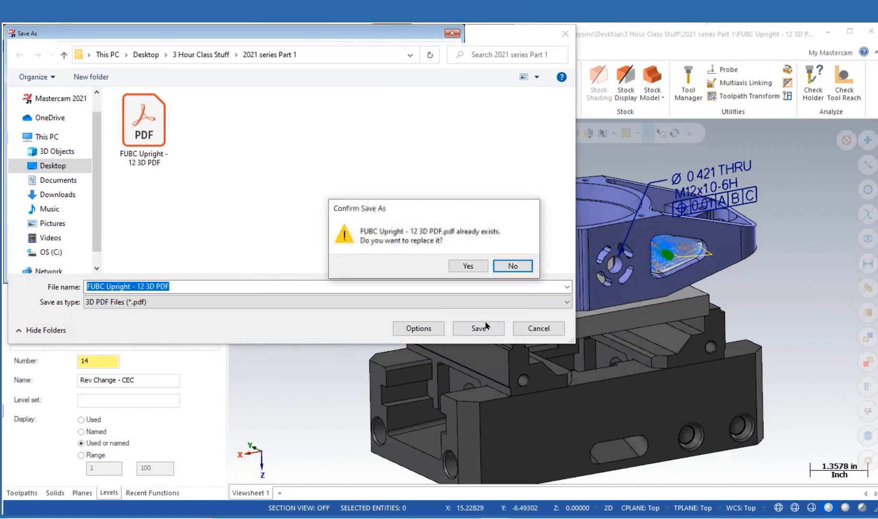
click(471, 266)
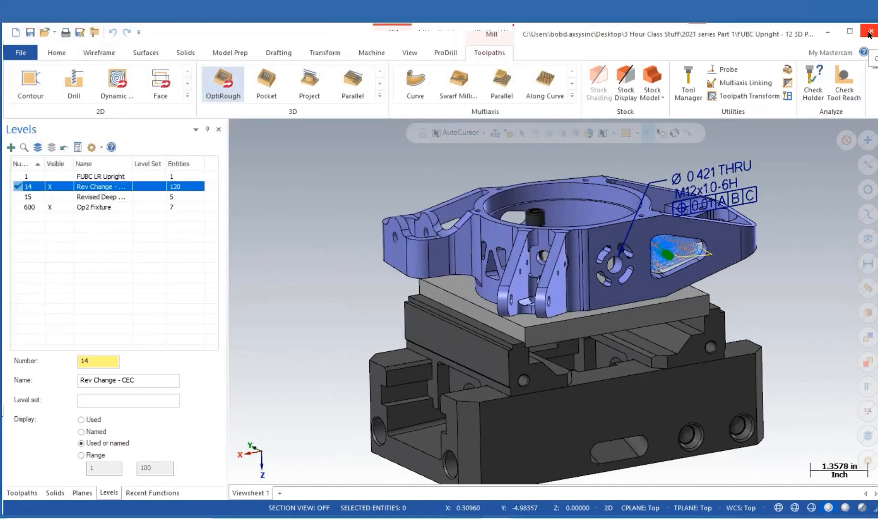
Step: Switch to the exported PDF in Adobe Acrobat Reader, always trust the document, and activate and rotate its 3D model
click(837, 34)
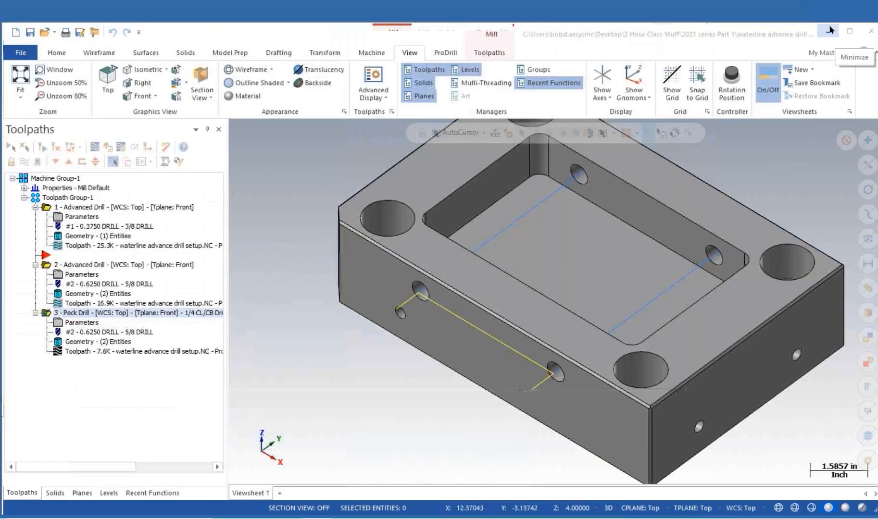
click(836, 33)
click(832, 33)
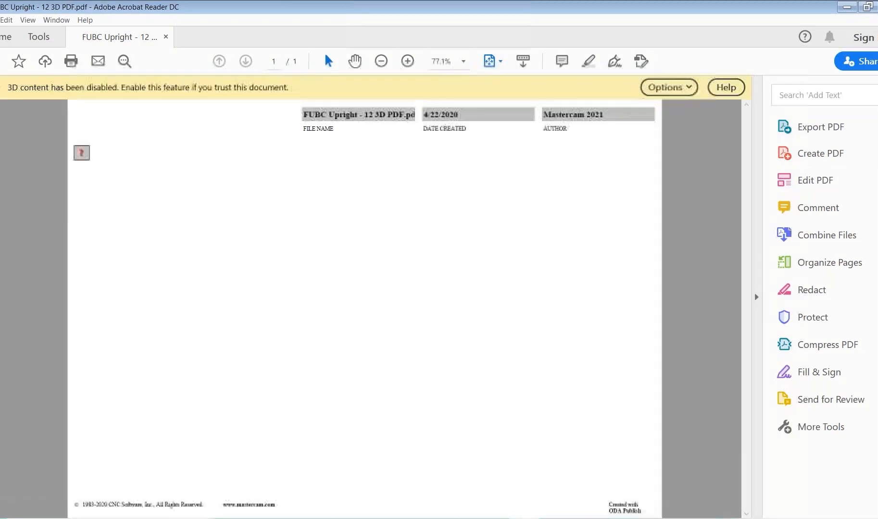
click(681, 91)
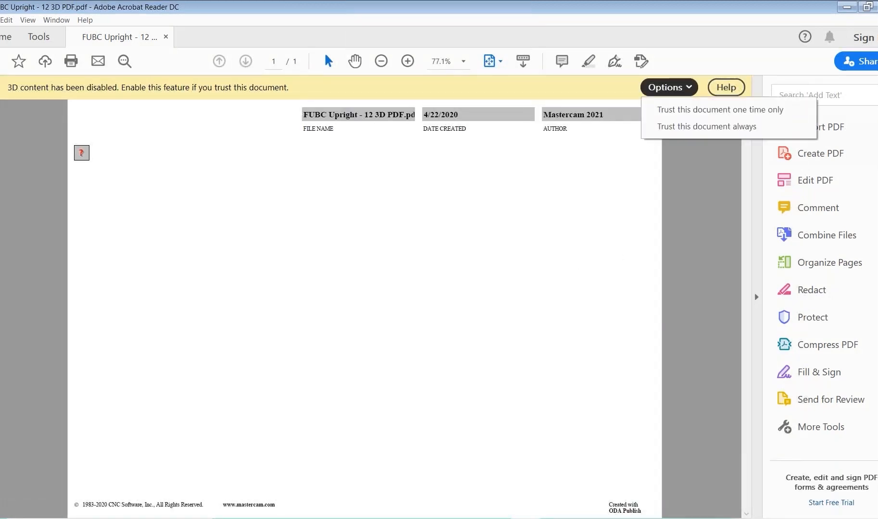
click(682, 127)
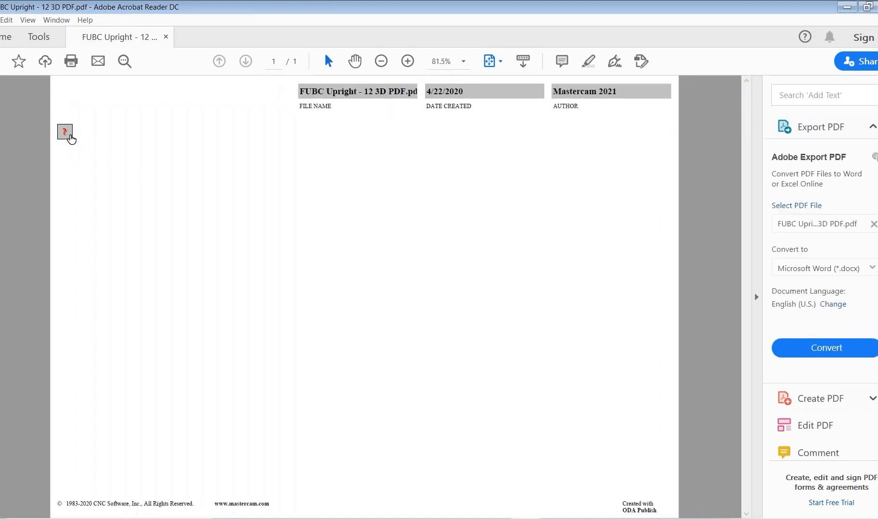
click(76, 176)
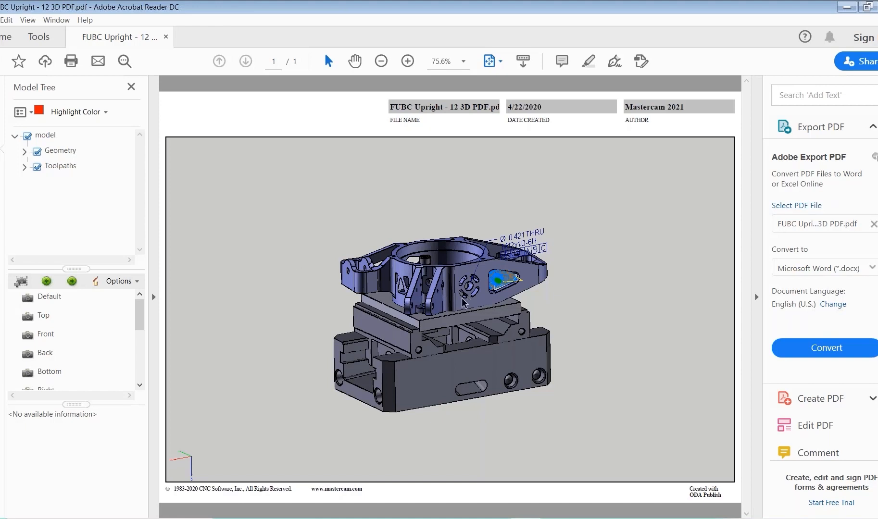
drag(460, 299, 511, 289)
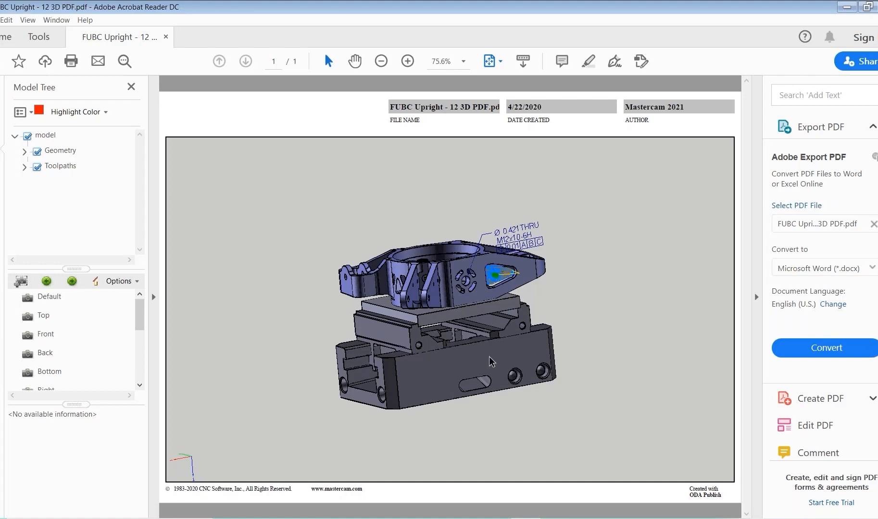
Step: Toggle Level 14, Level 600 and all Geometry off and on in the 3D PDF, and expand Toolpaths down to Machine Group-2's operation
click(24, 152)
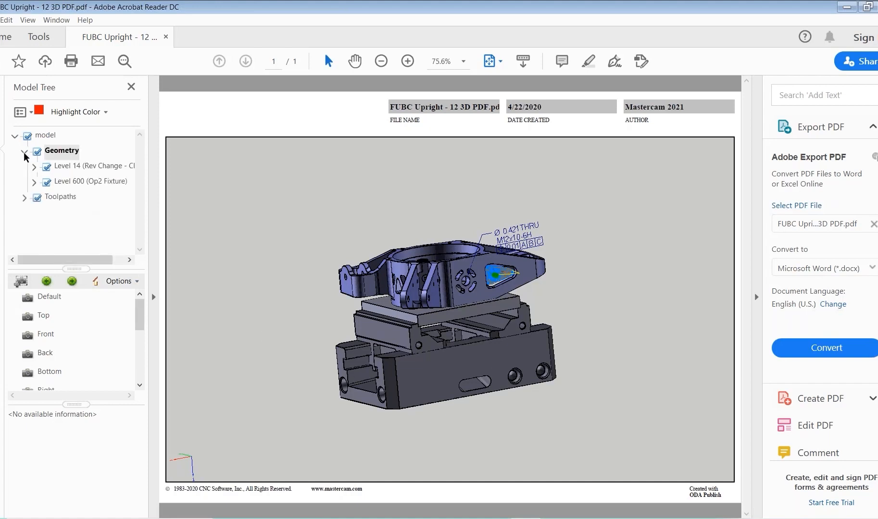
click(48, 169)
click(48, 170)
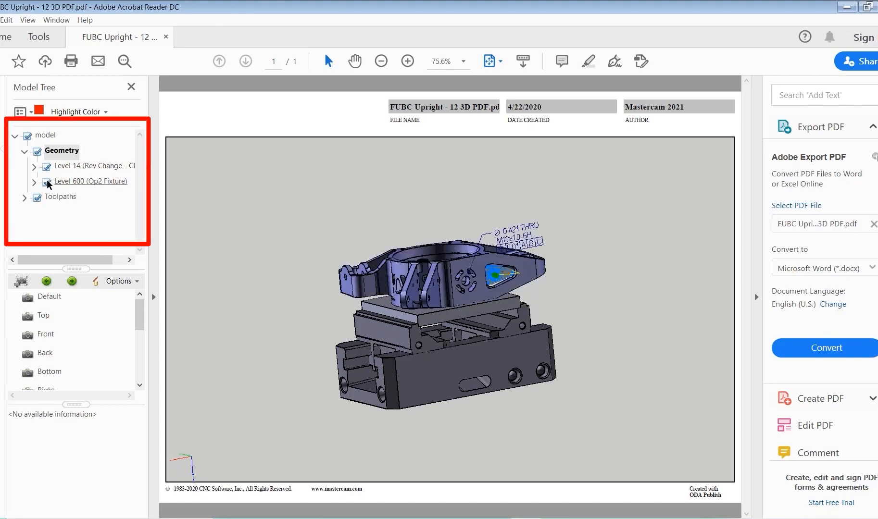
click(47, 183)
click(48, 183)
click(38, 152)
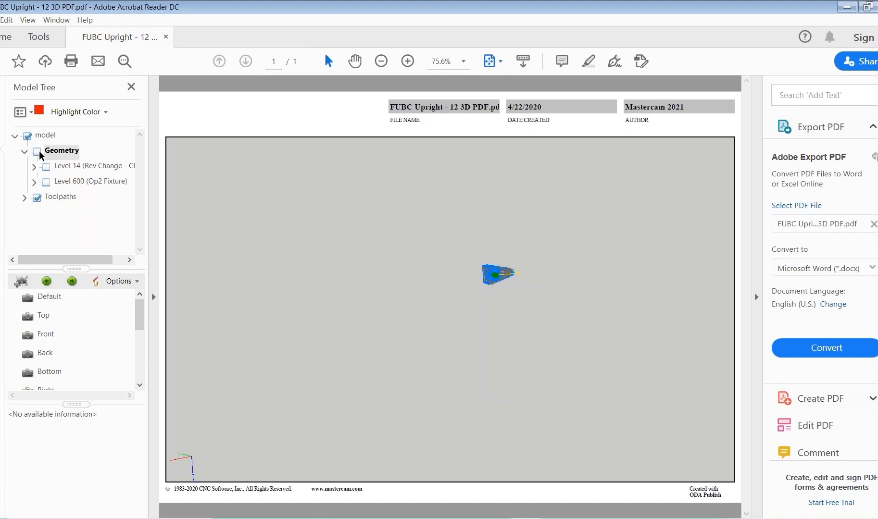
click(38, 152)
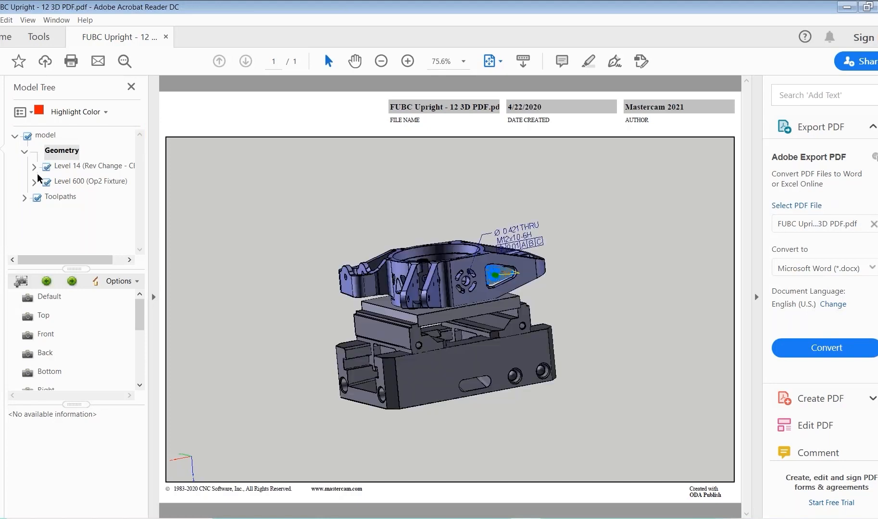
click(24, 198)
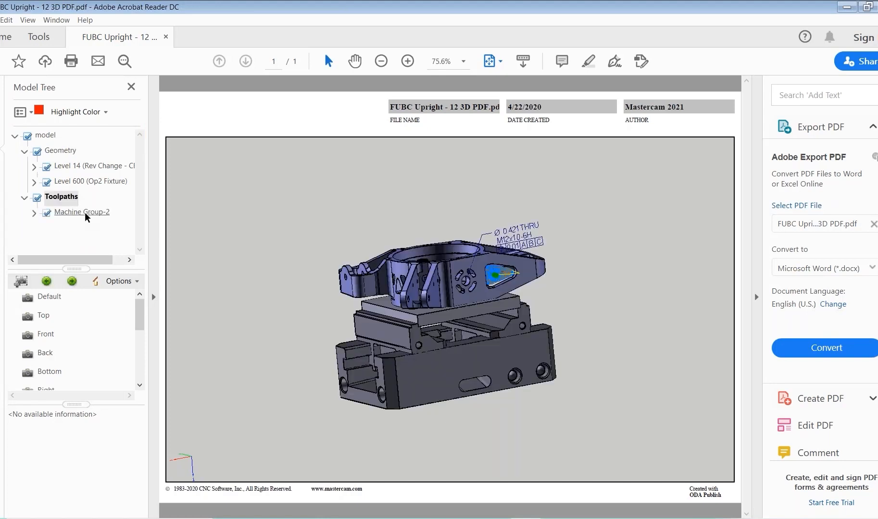
click(35, 213)
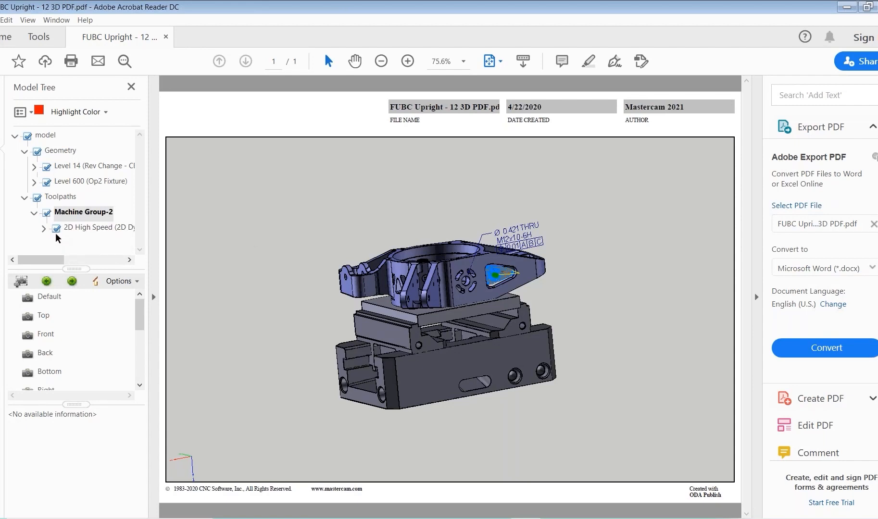
Step: Display the 3D PDF model in the Isometric and OP2 WCS saved views and look through the remaining view list
click(141, 352)
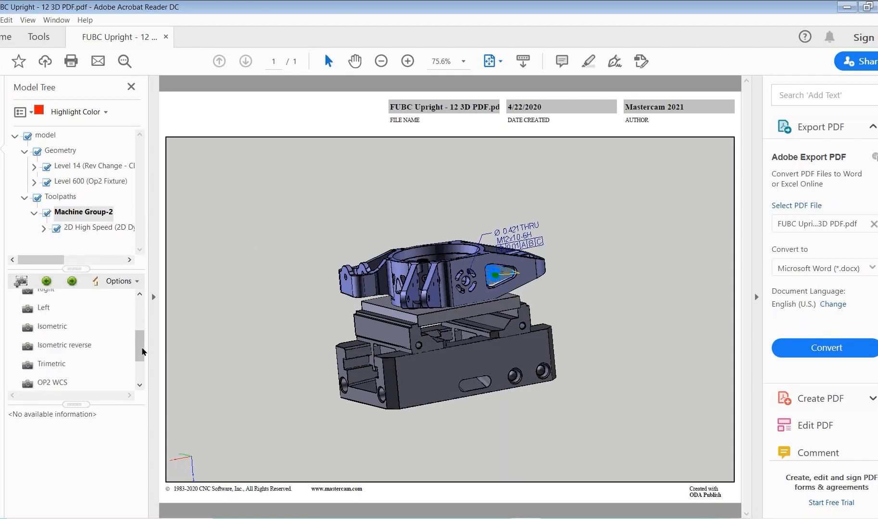
click(54, 327)
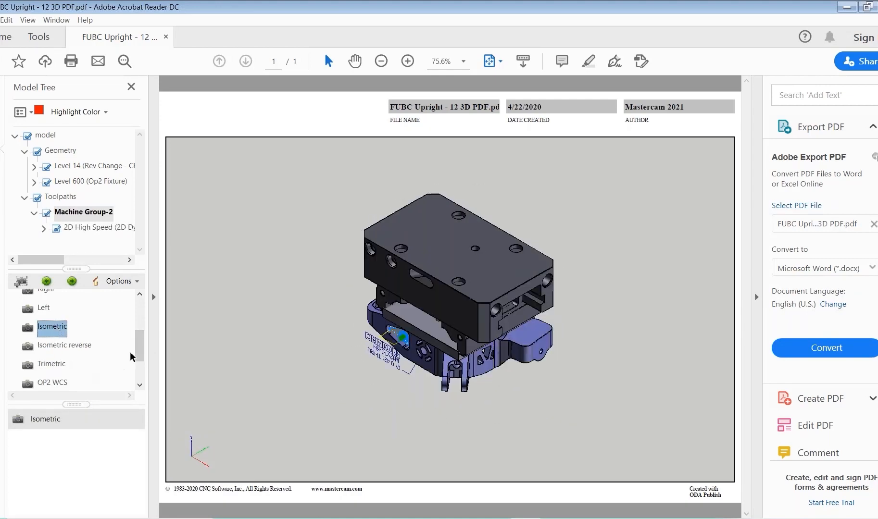
click(53, 383)
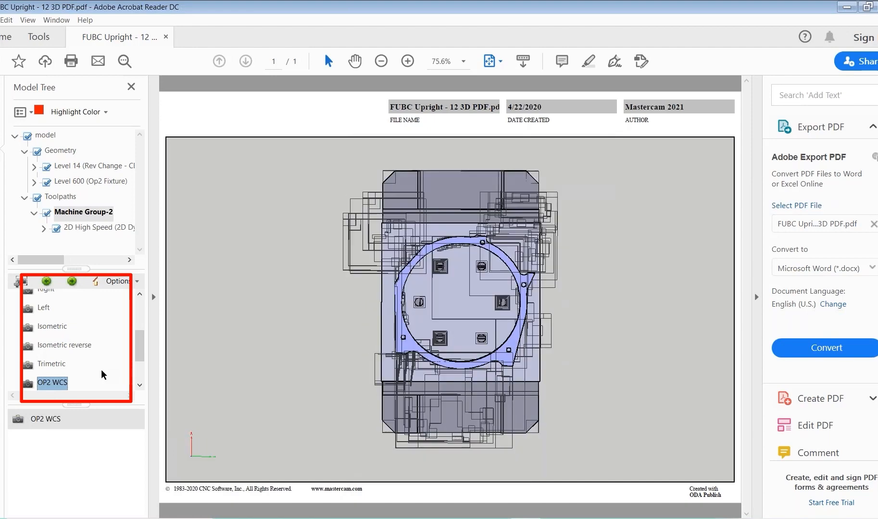
click(140, 385)
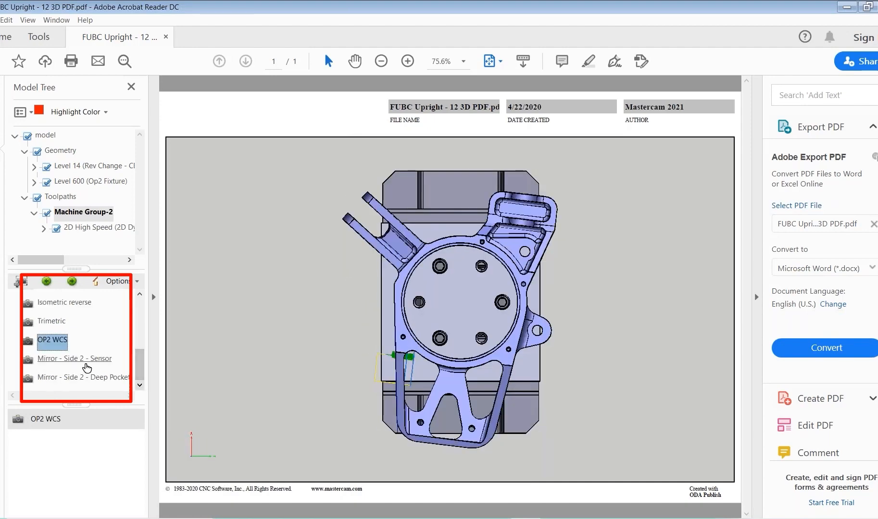
Step: Display the model in the Front, Back, Right and OP2 WCS views, and rotate it to inspect the side pocket with the vise's long side face highlighted
drag(140, 365, 140, 327)
click(48, 294)
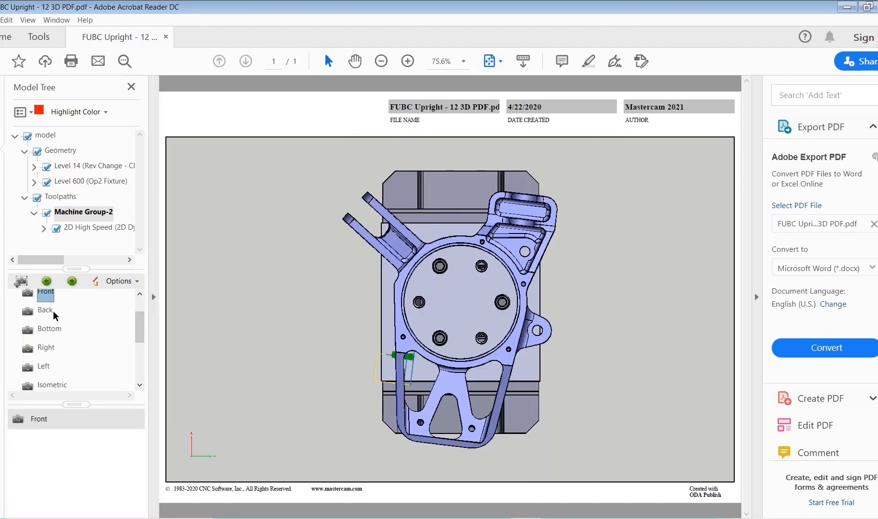
click(44, 311)
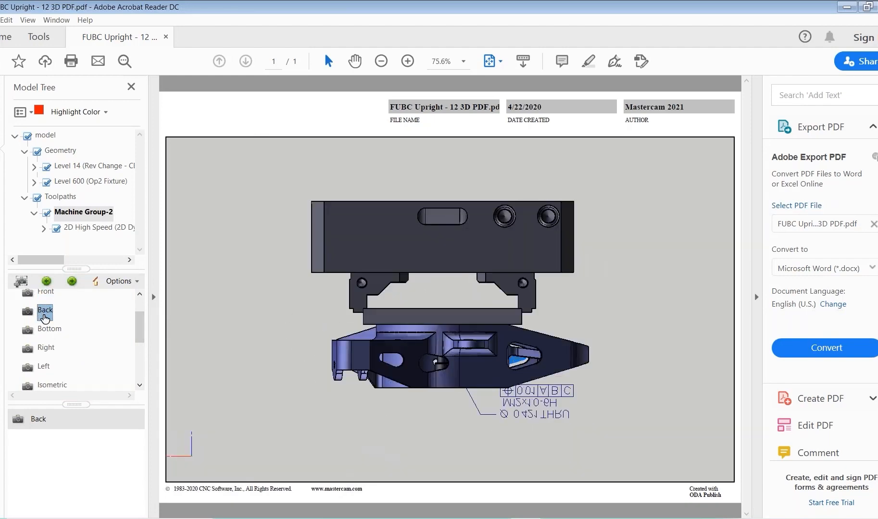
click(45, 348)
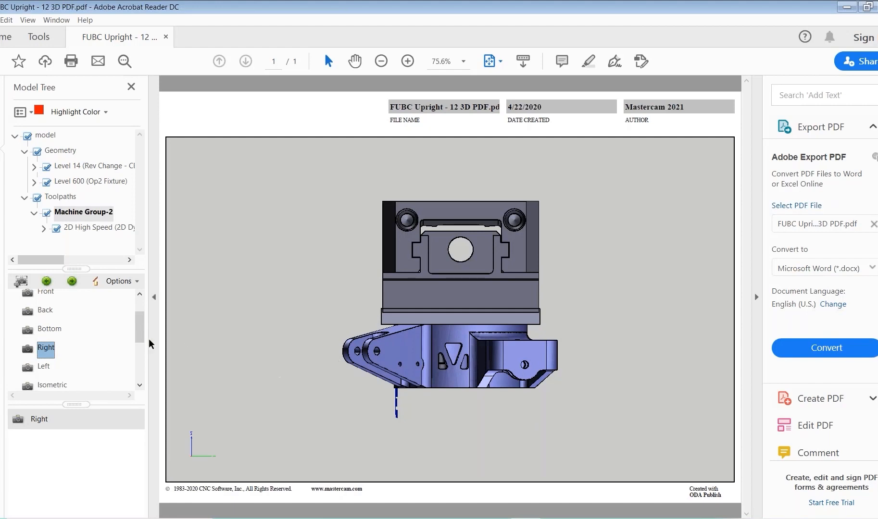
drag(140, 339, 141, 380)
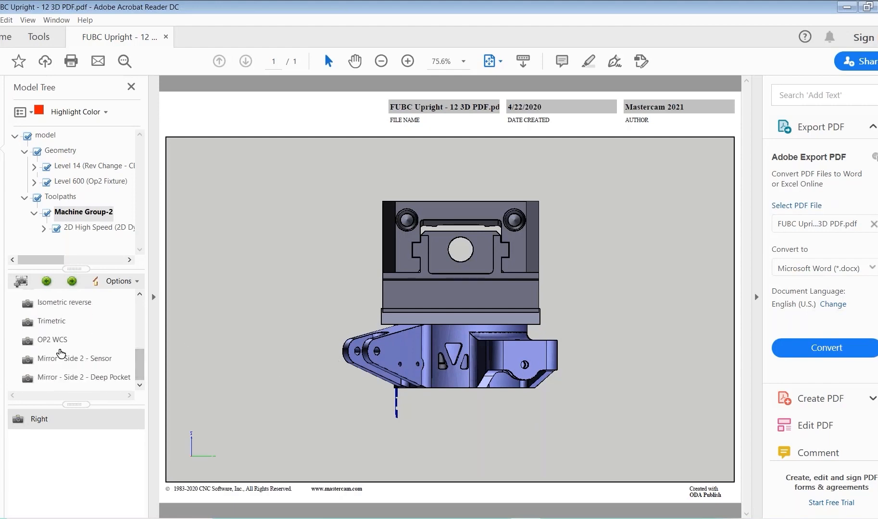
click(52, 340)
click(478, 396)
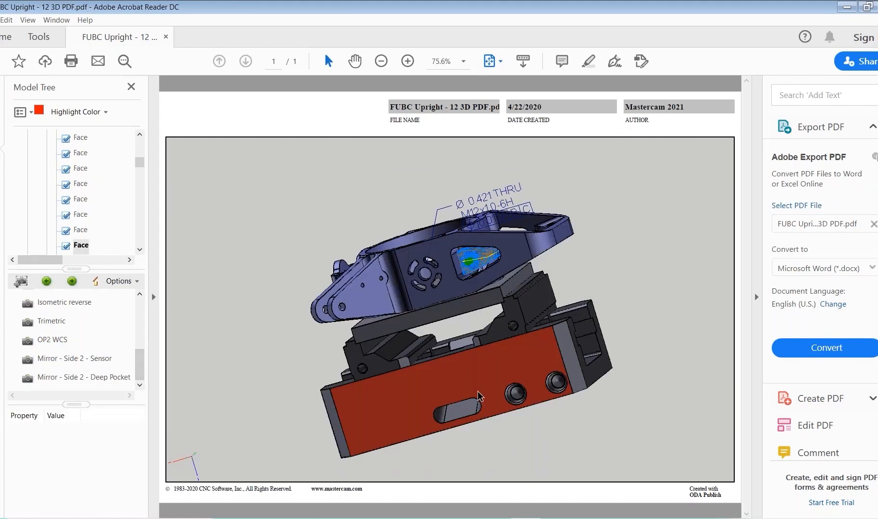